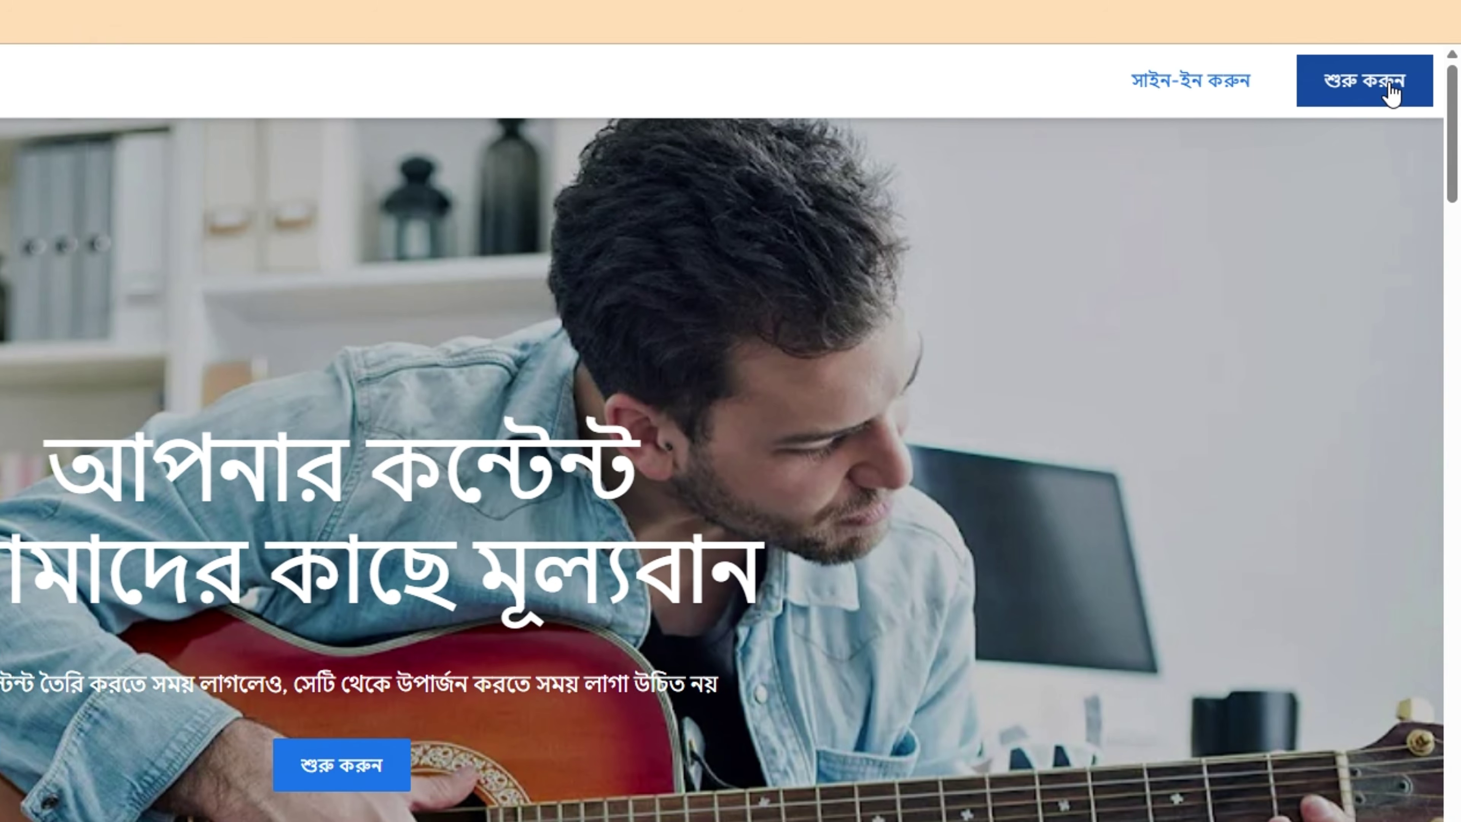
Step: Sign in to AdSense with the listed Google account and advance to the next account alert
left_click(1391, 92)
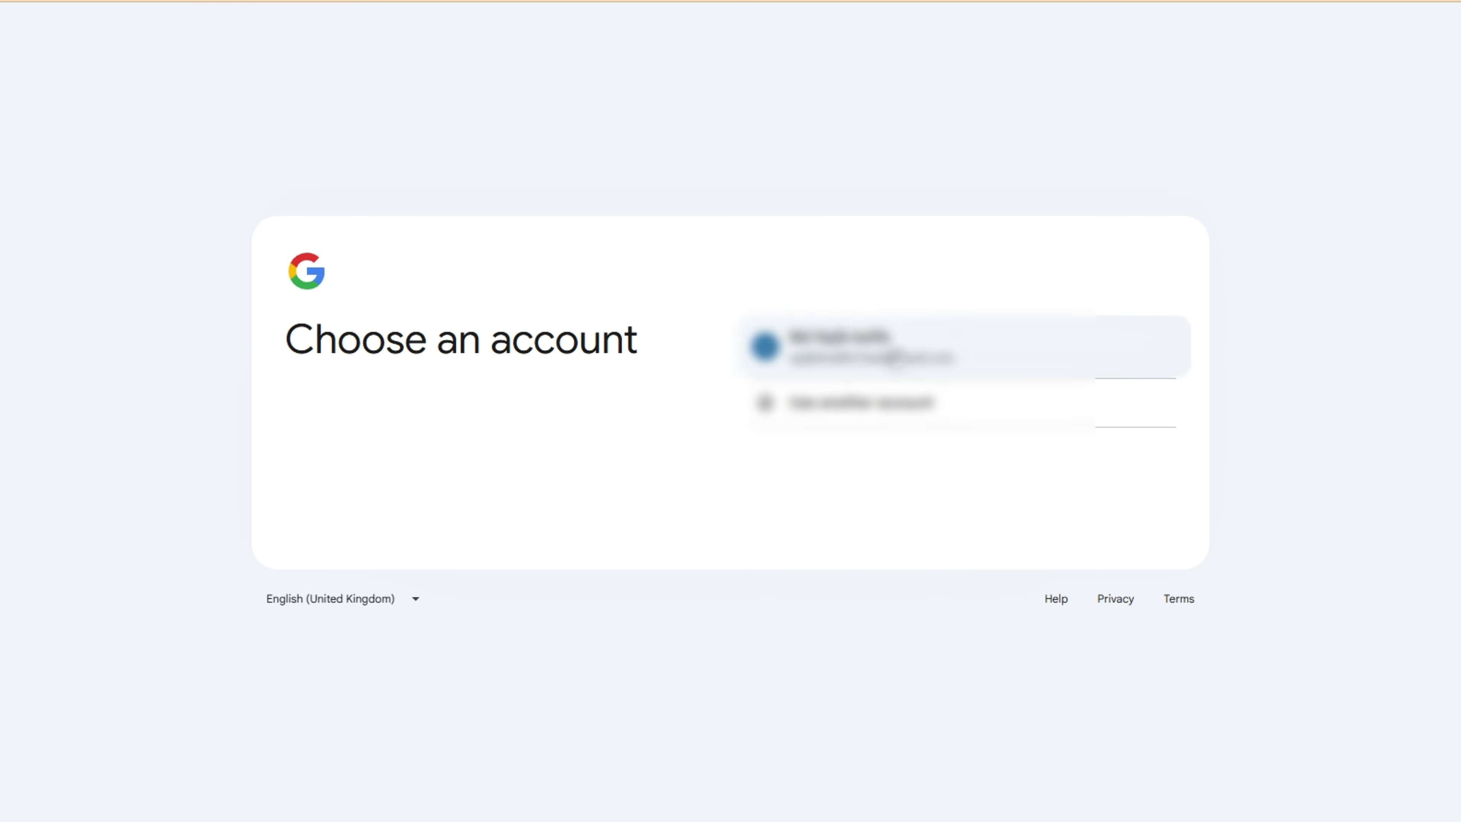
left_click(890, 358)
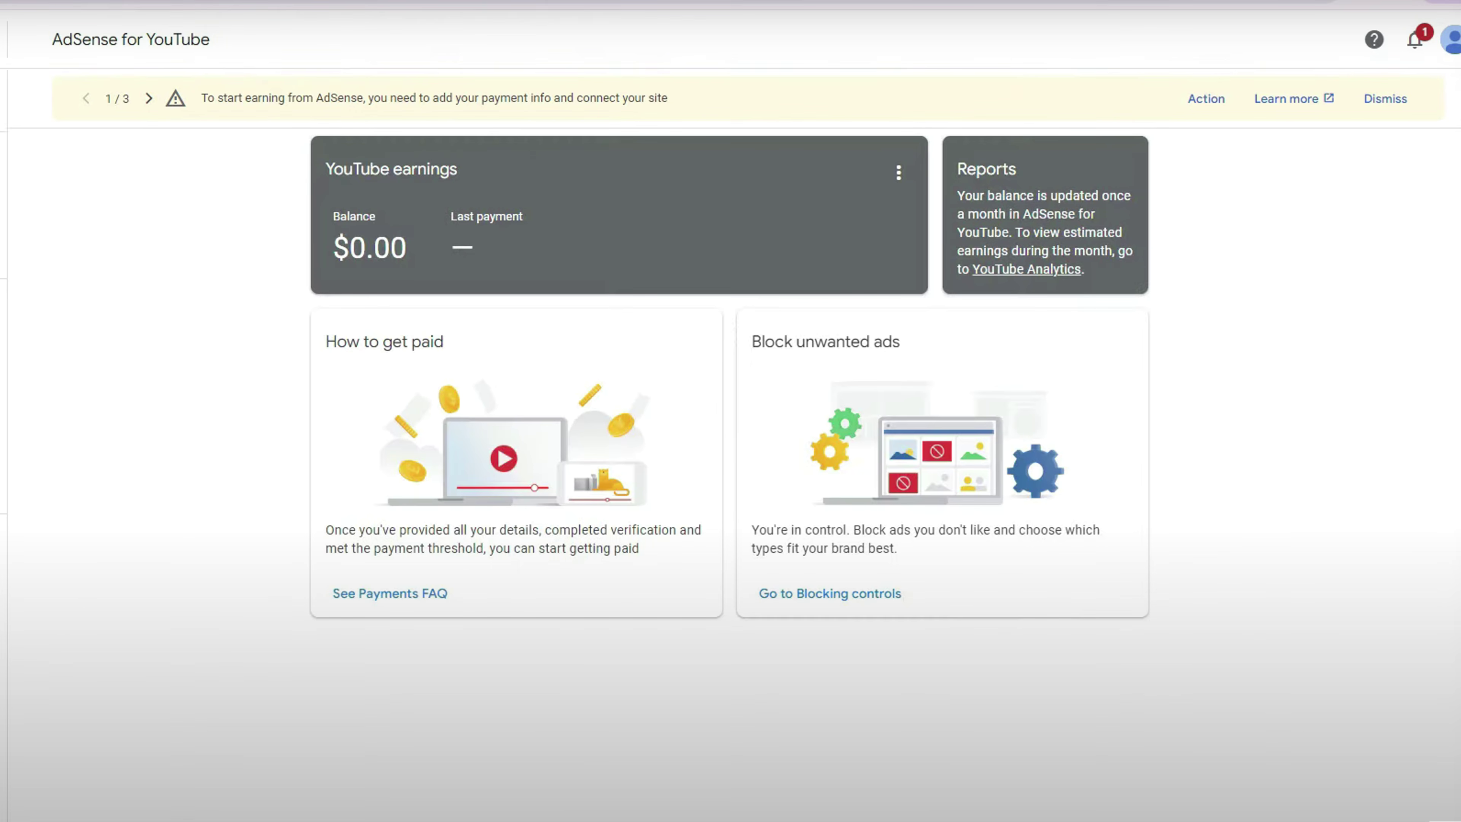
left_click(149, 98)
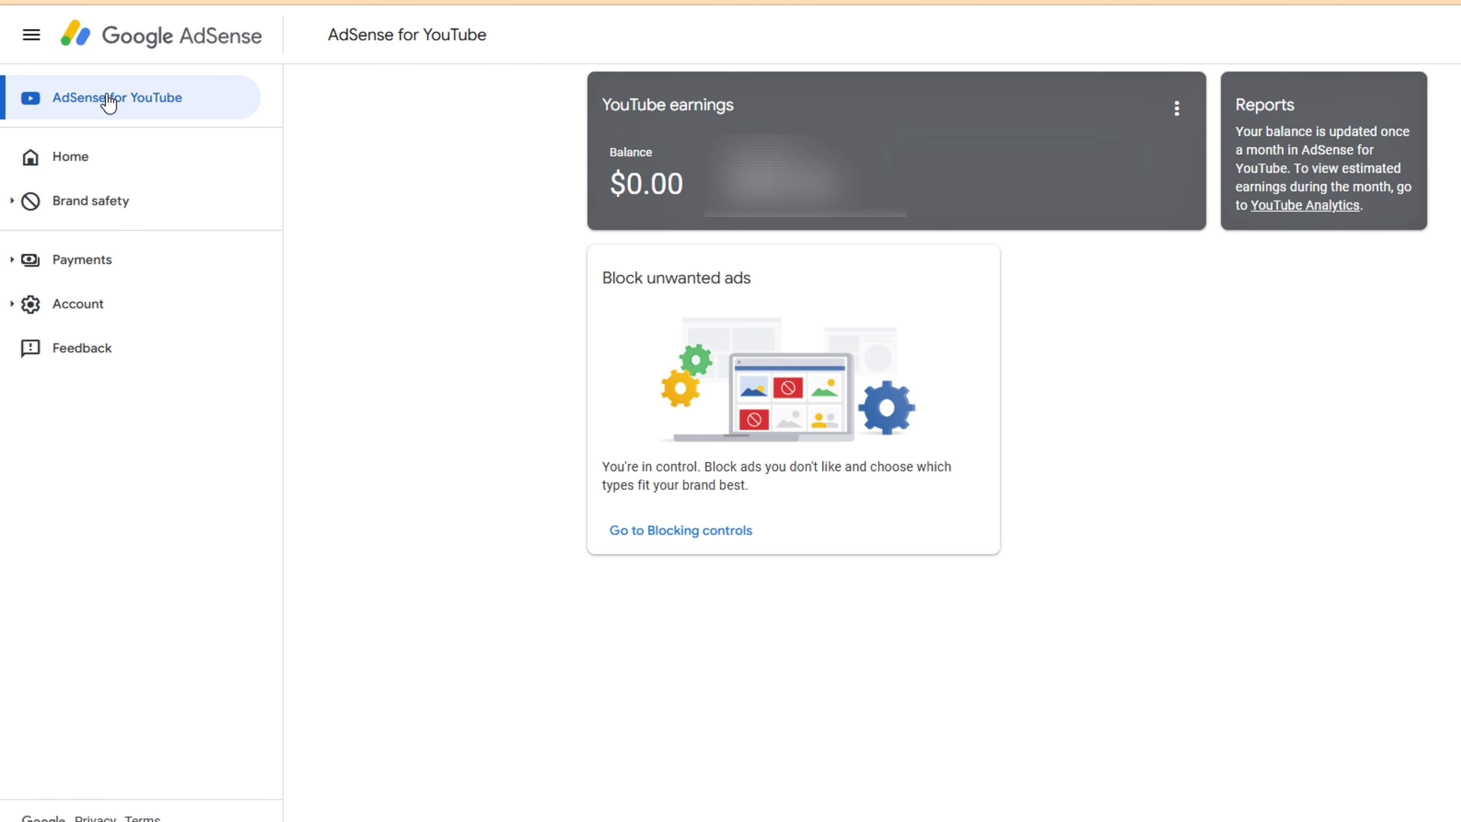
Step: Go to the AdSense payments info page and open its payment settings
left_click(102, 266)
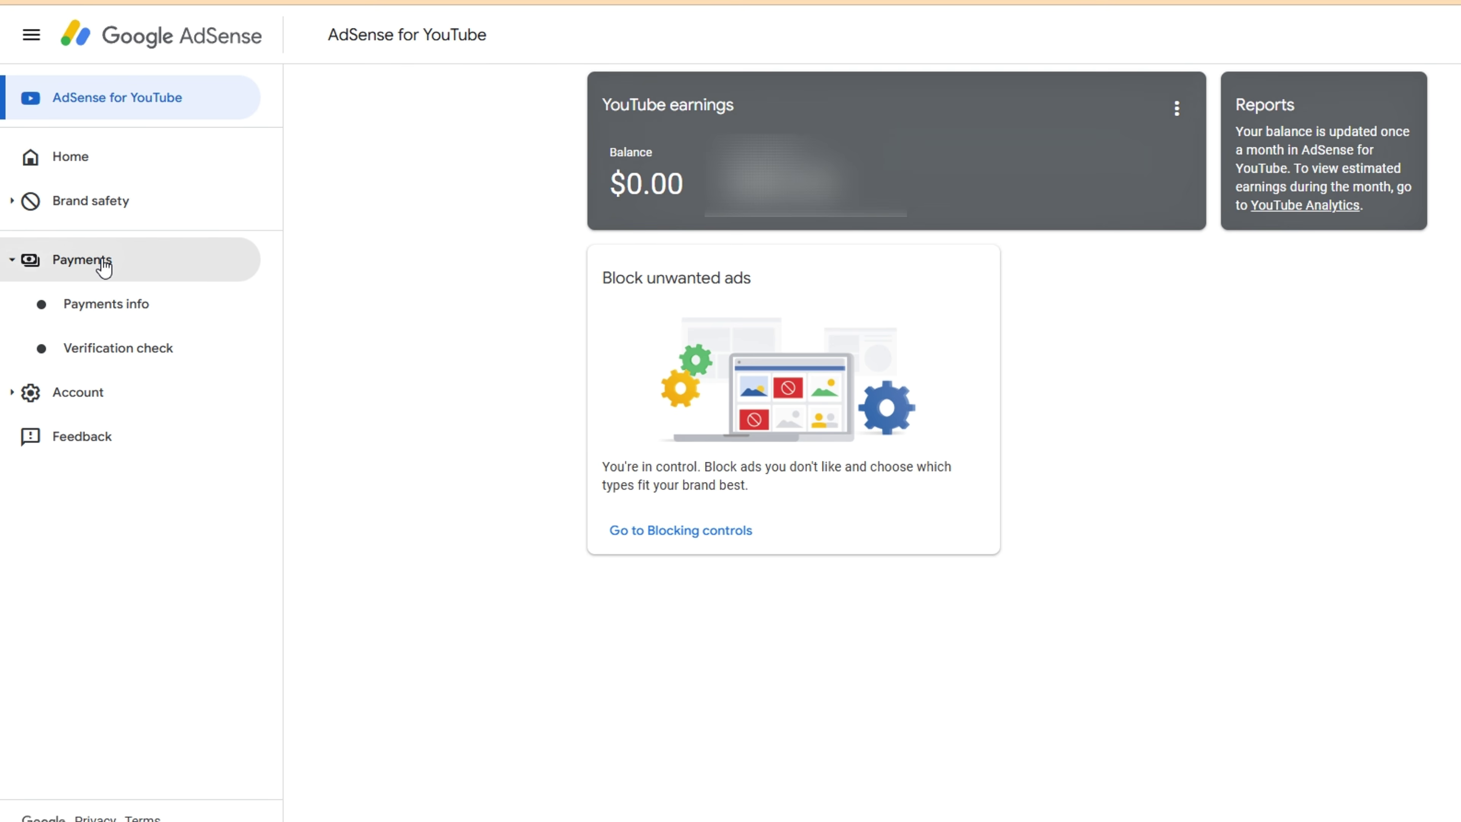
left_click(106, 308)
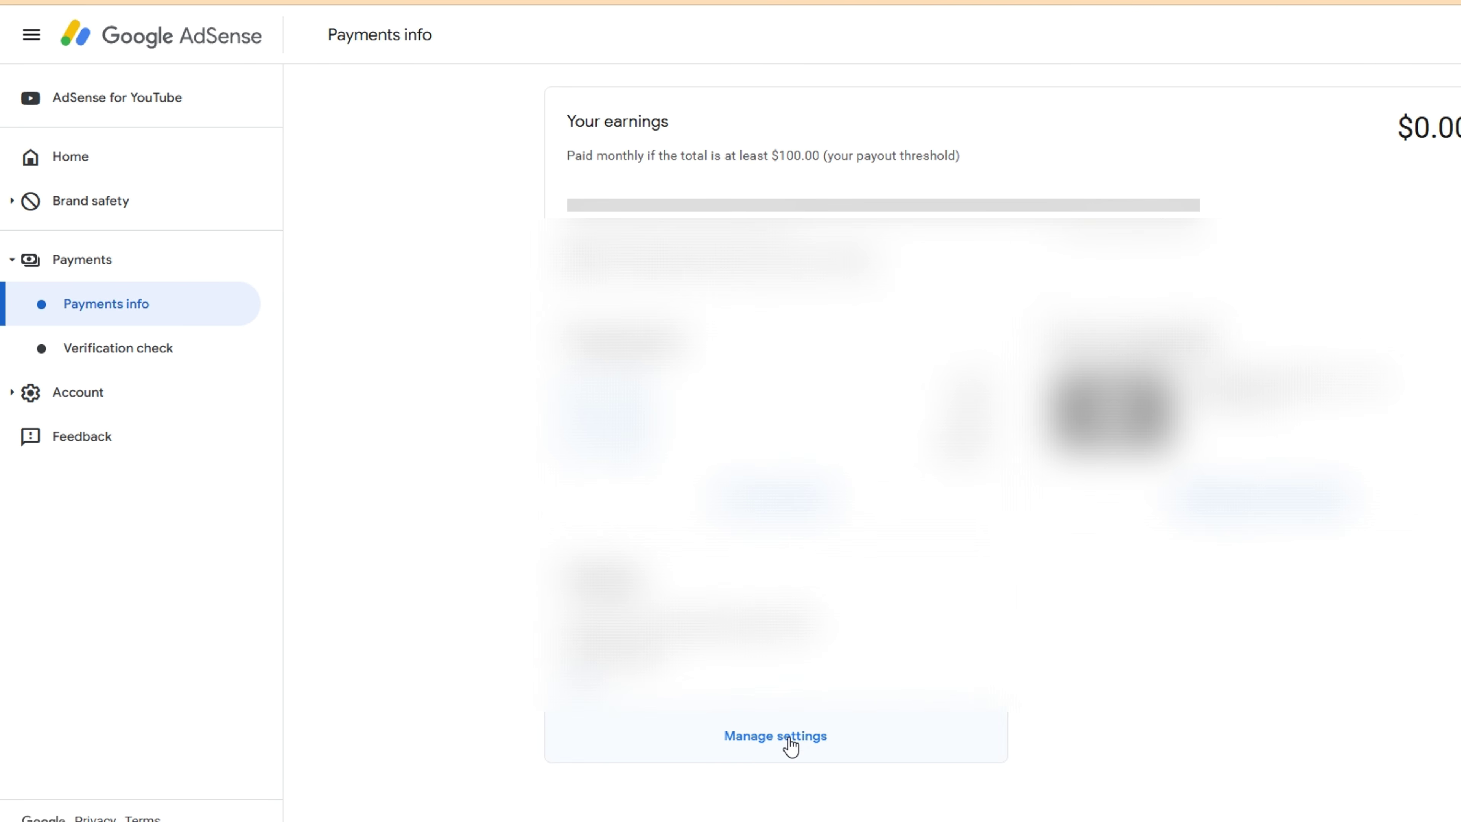
left_click(805, 745)
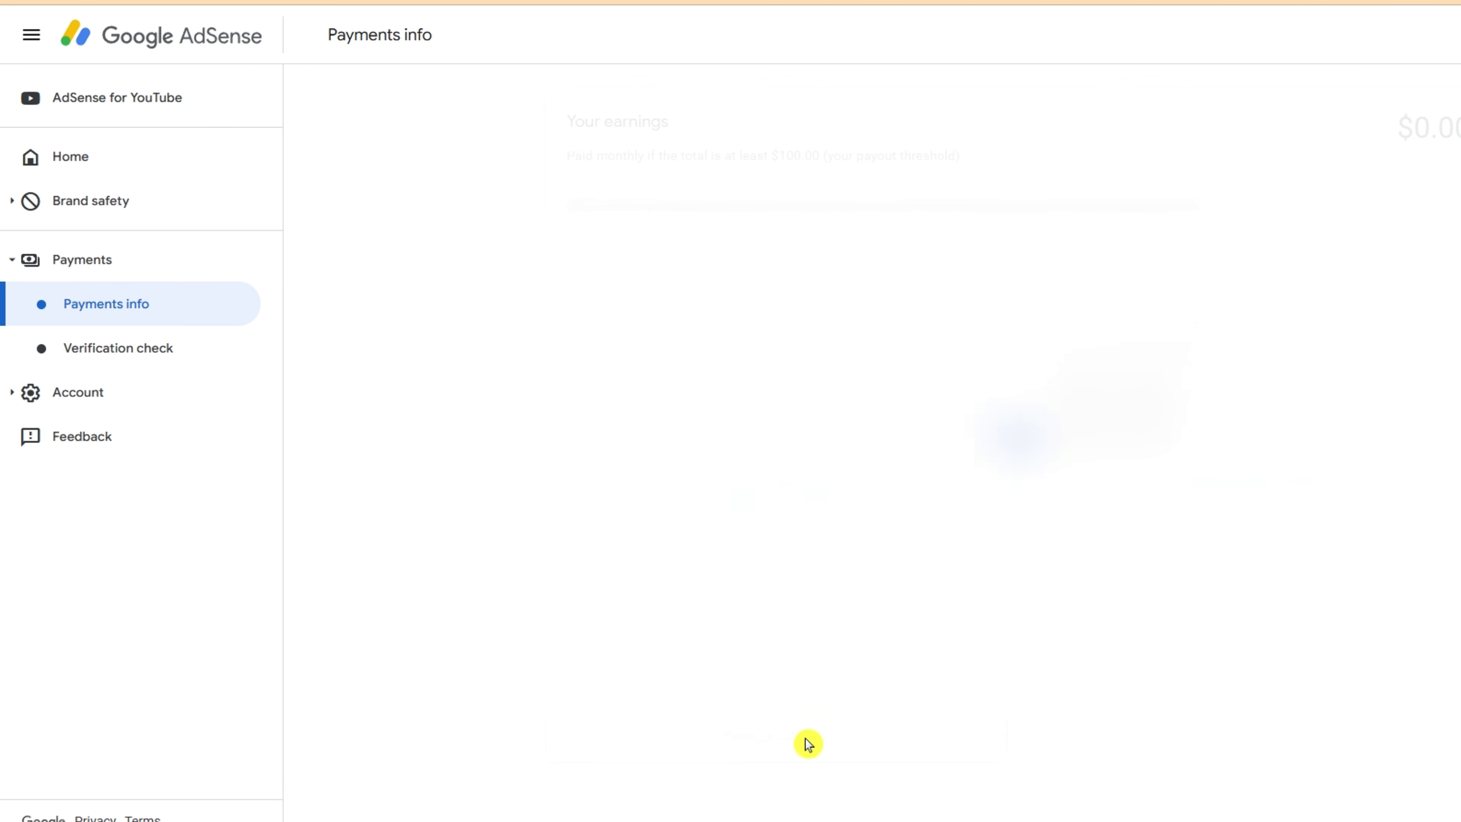
scroll(1202, 334, "down", 3)
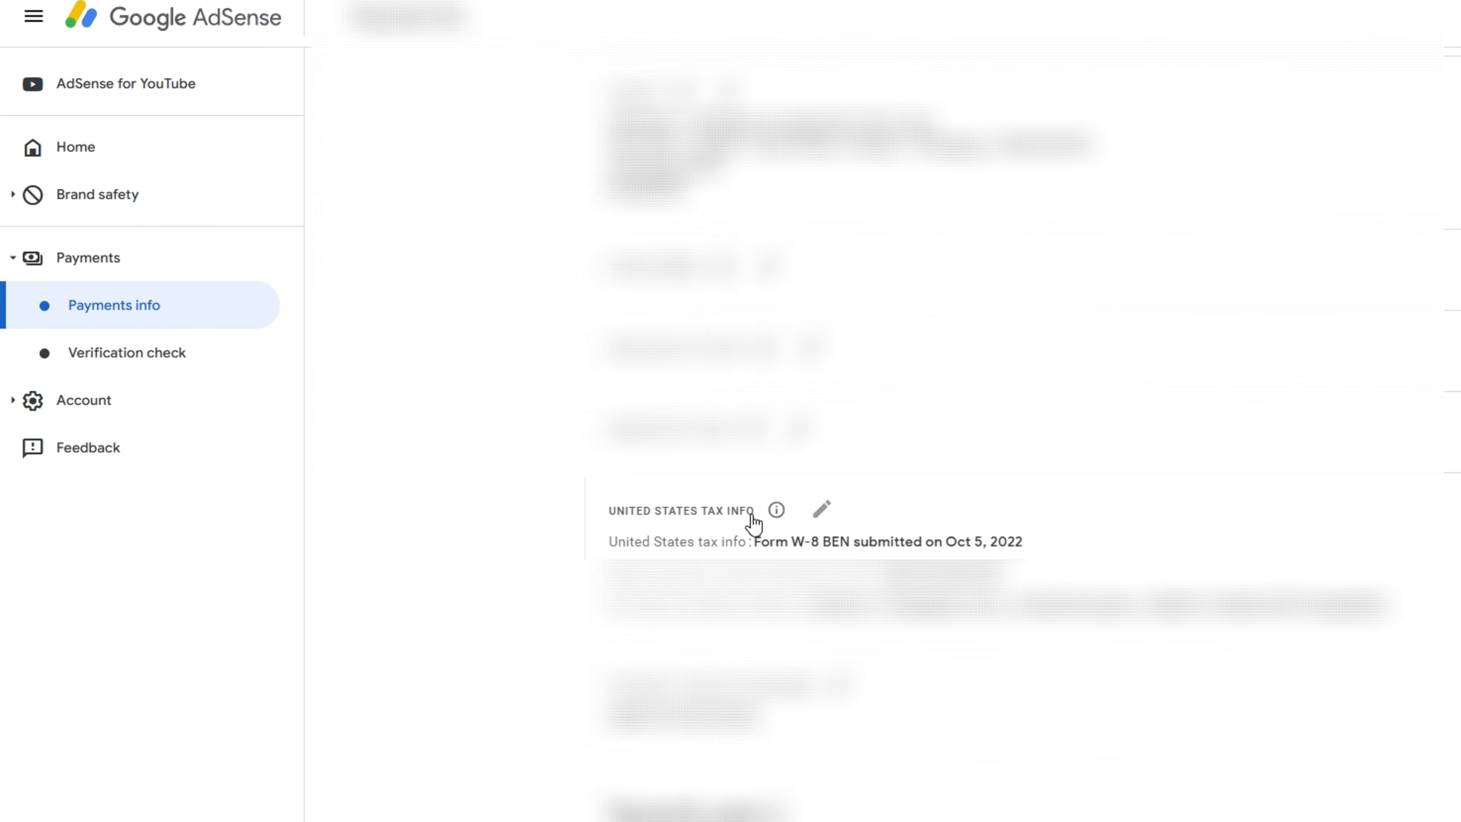
Step: Open tax info management from the United States tax info section and show the United States tax details
left_click(824, 509)
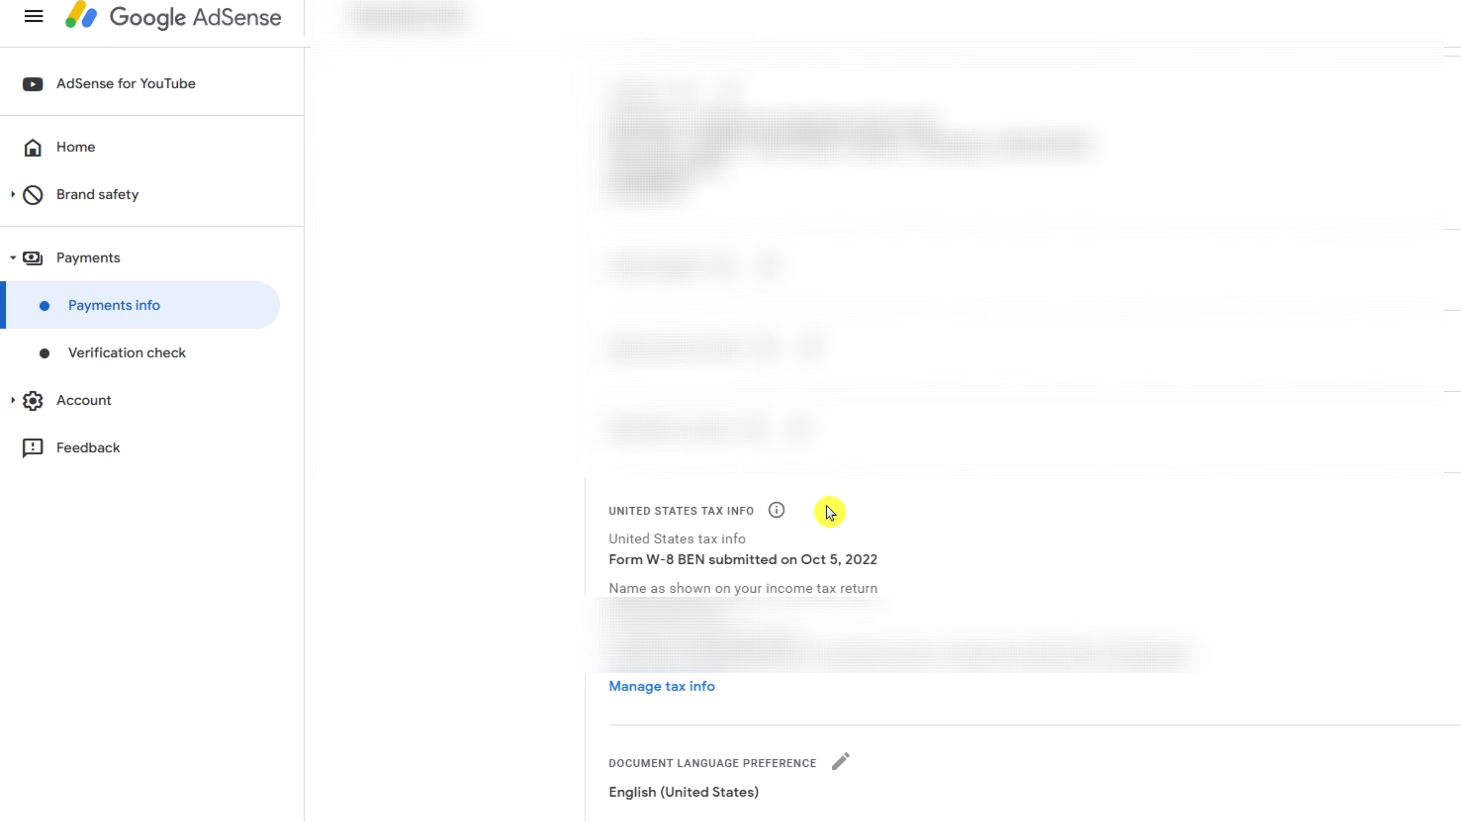
left_click_drag(726, 690, 615, 705)
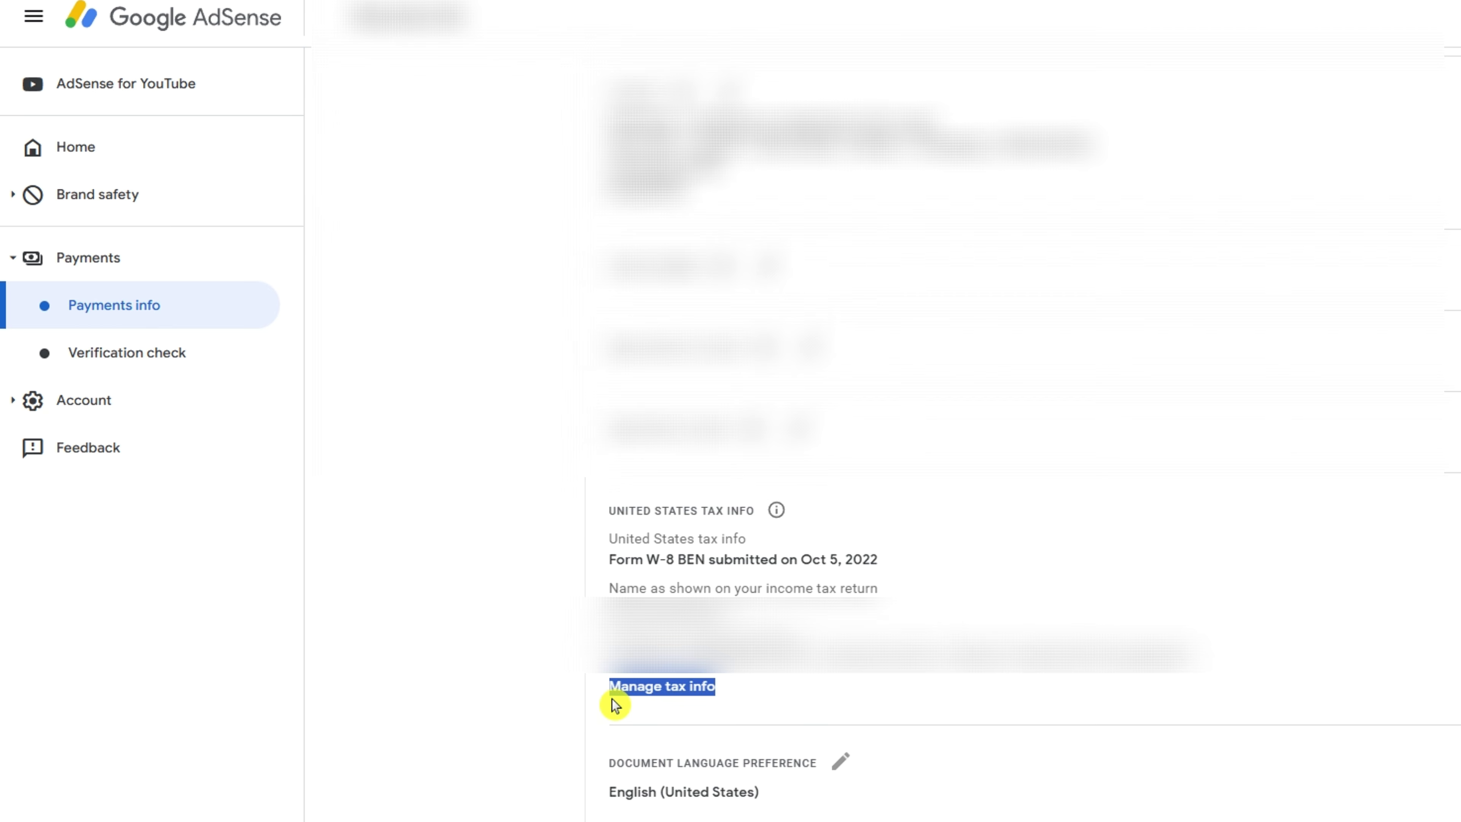
left_click(640, 696)
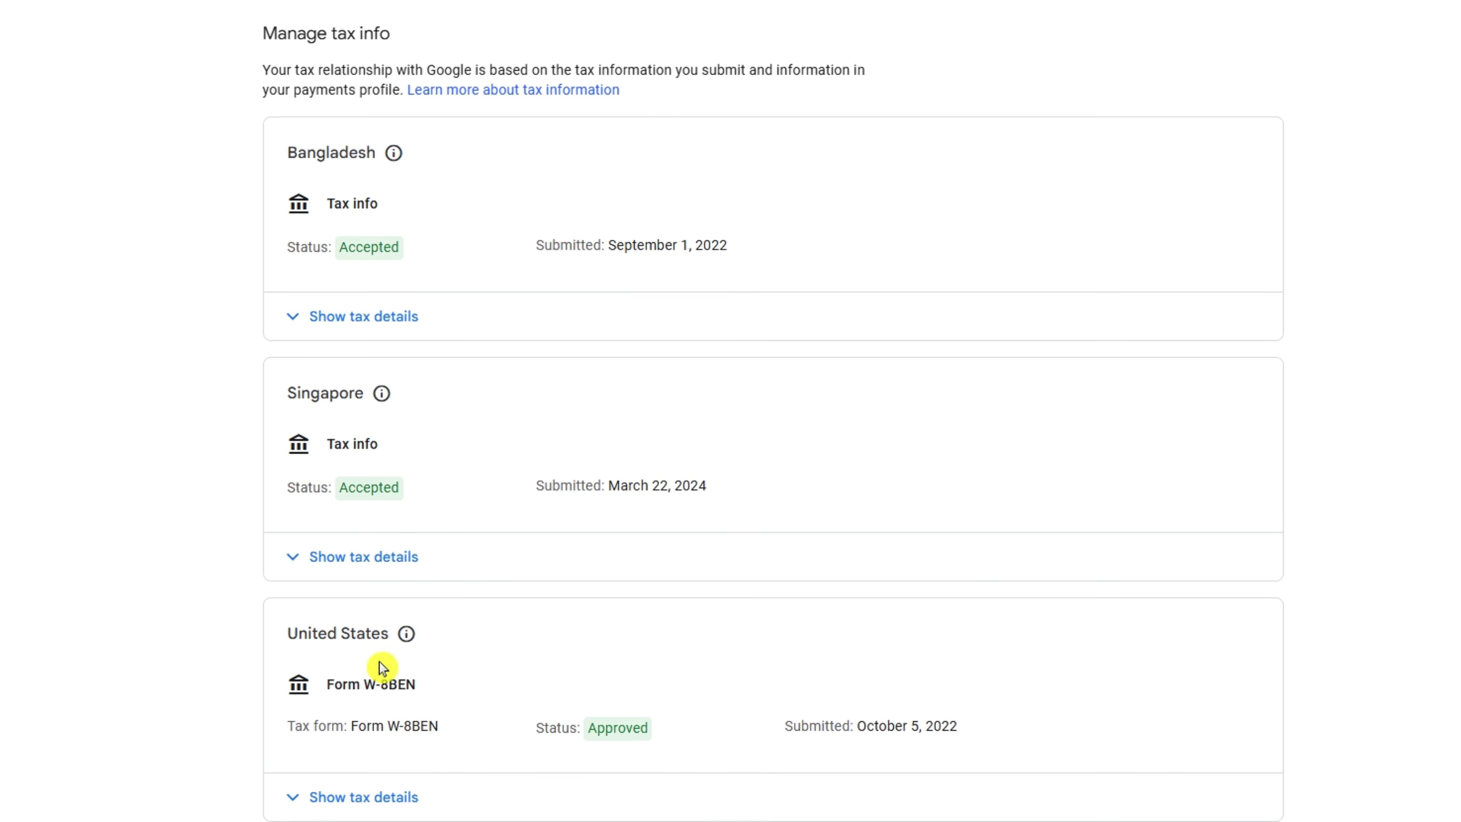
left_click(406, 800)
scroll(650, 339, "down", 8)
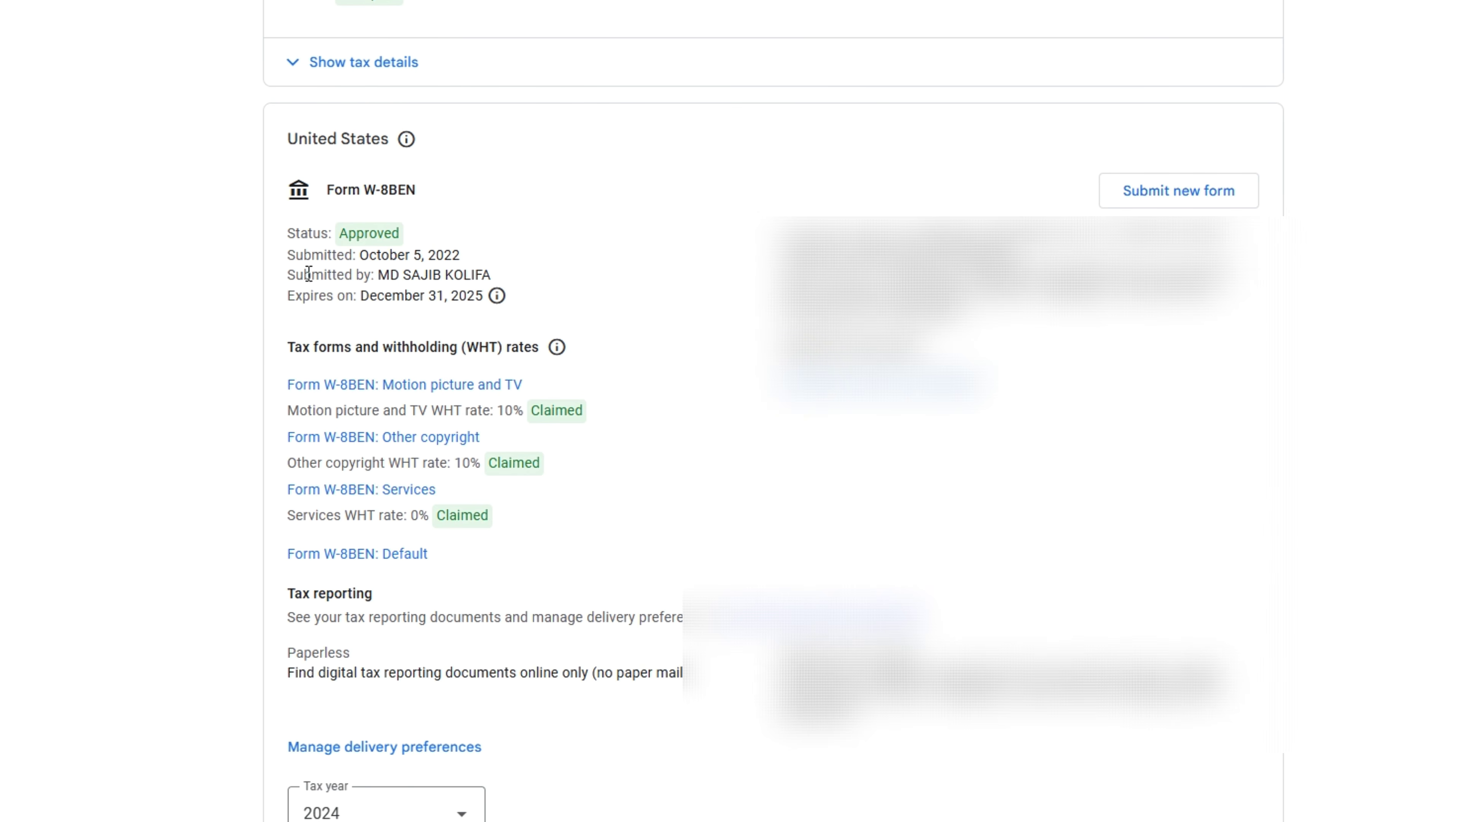
Step: Check the submission and expiry dates of the United States Form W-8BEN
left_click_drag(486, 258, 375, 262)
left_click_drag(288, 298, 474, 299)
left_click(636, 284)
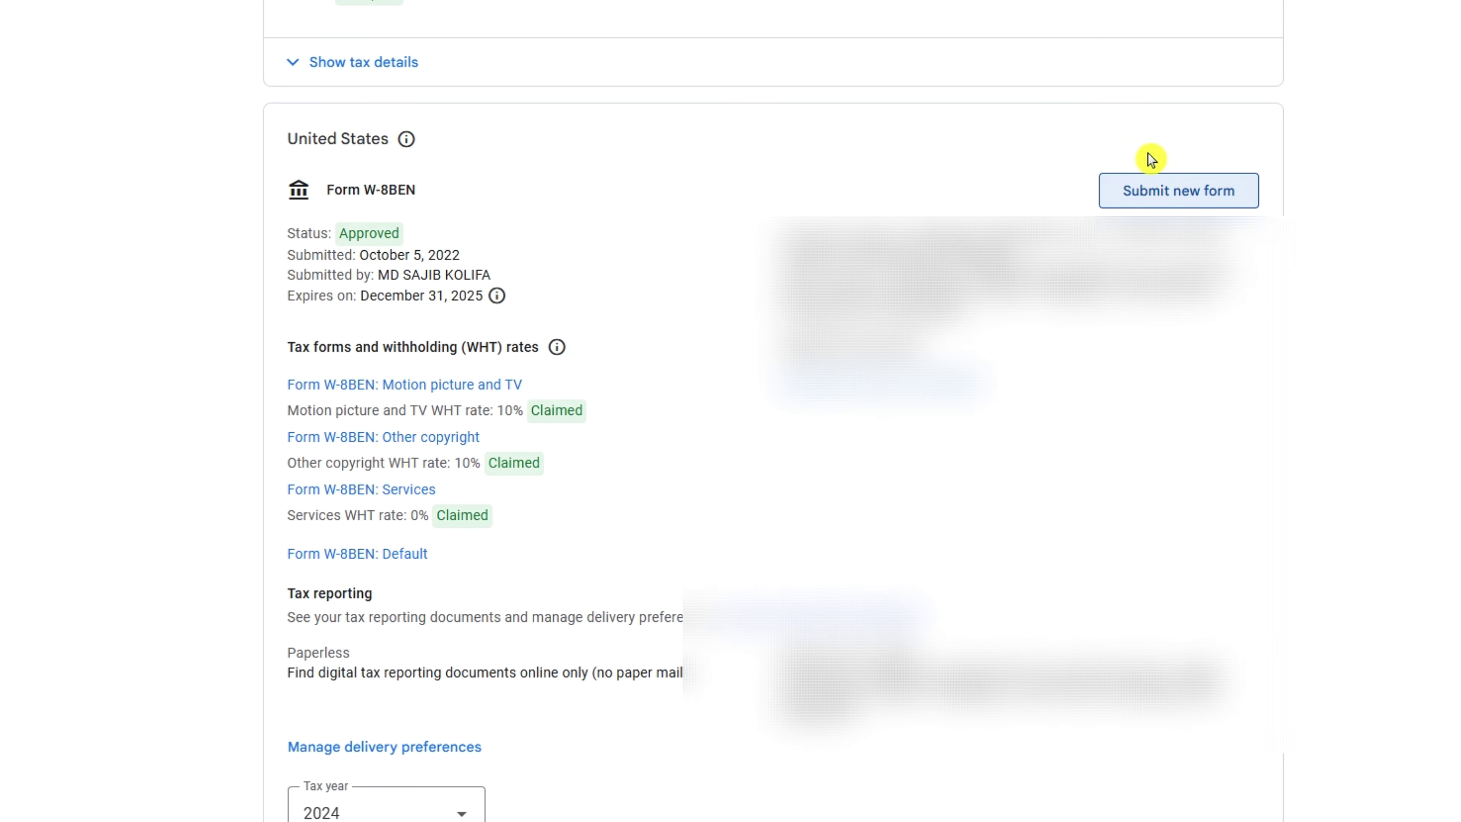
Step: Start a new United States tax form to replace the previously submitted one
left_click(1180, 193)
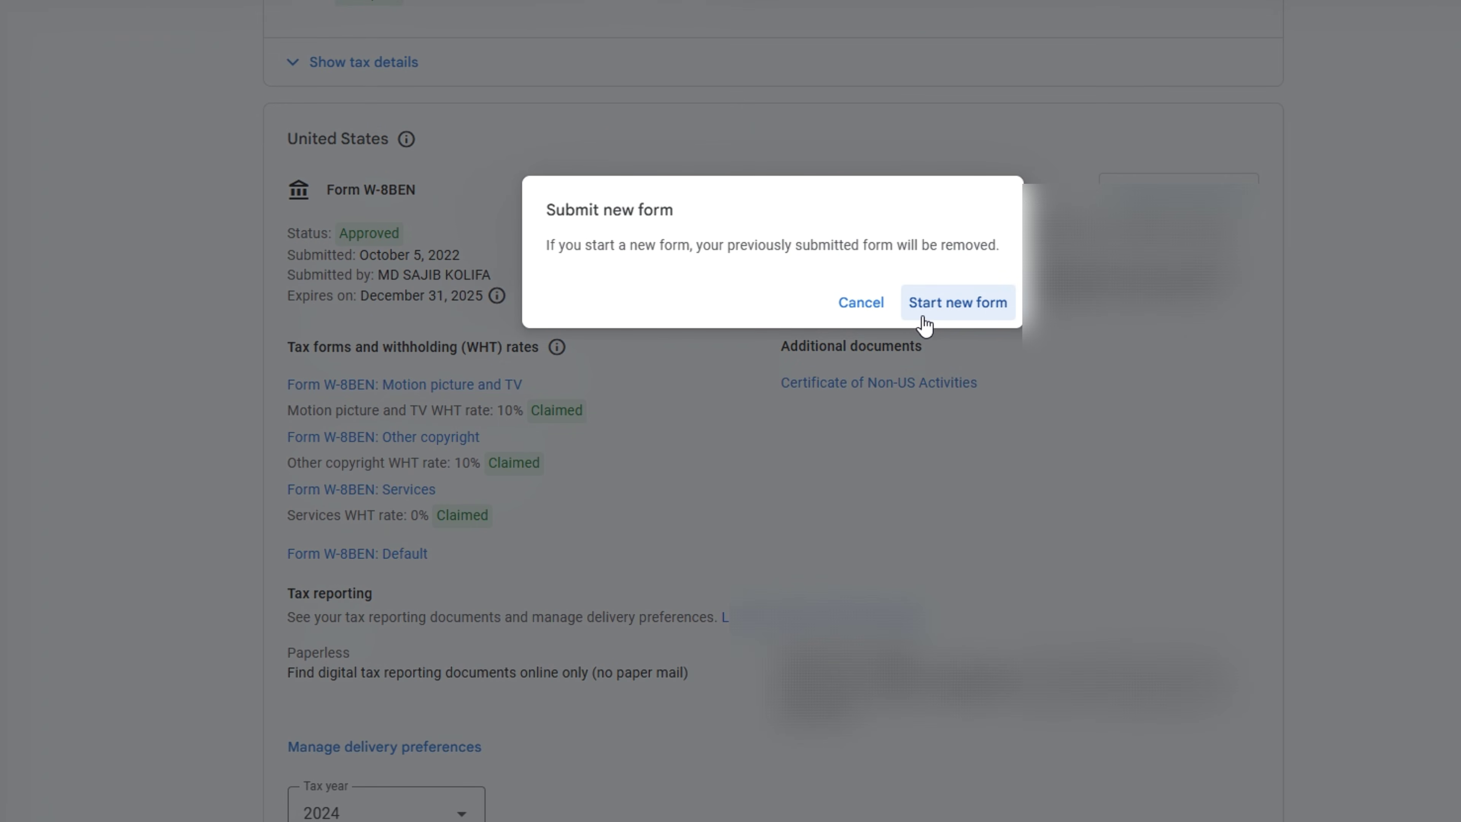
left_click(960, 307)
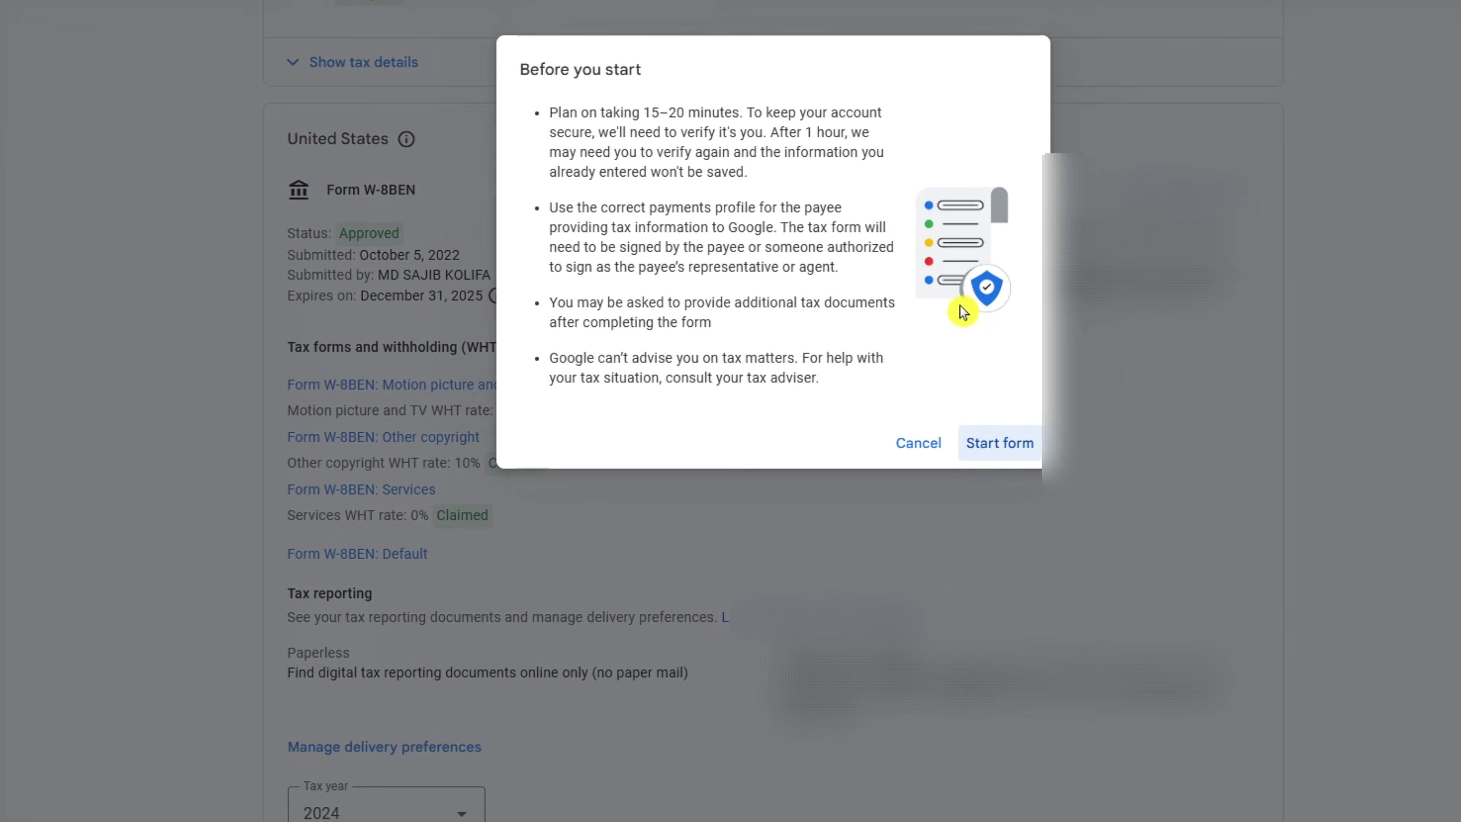
left_click(984, 460)
left_click(1001, 452)
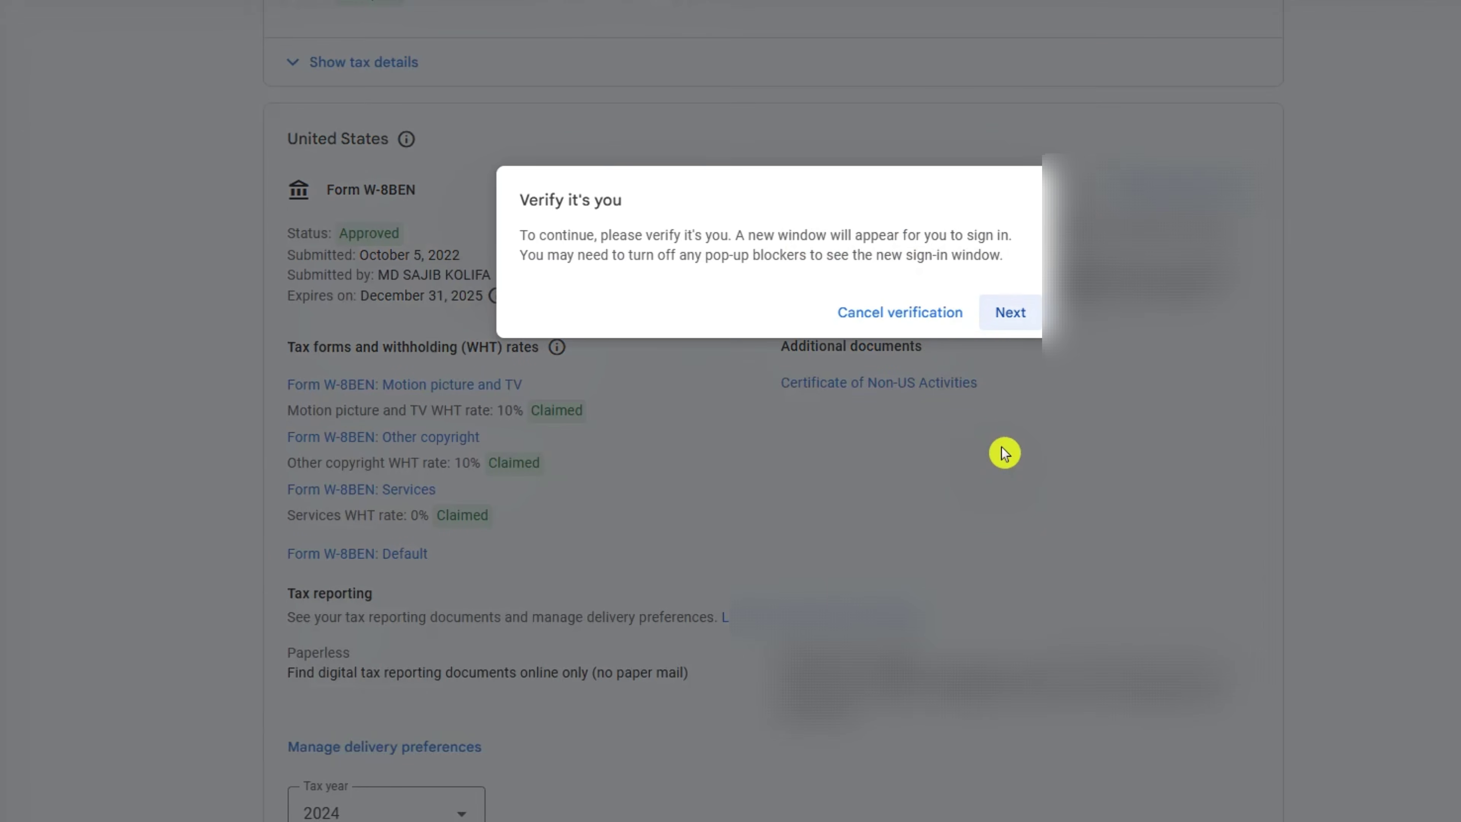
Step: Verify the account owner's identity by entering the account password
left_click(1010, 312)
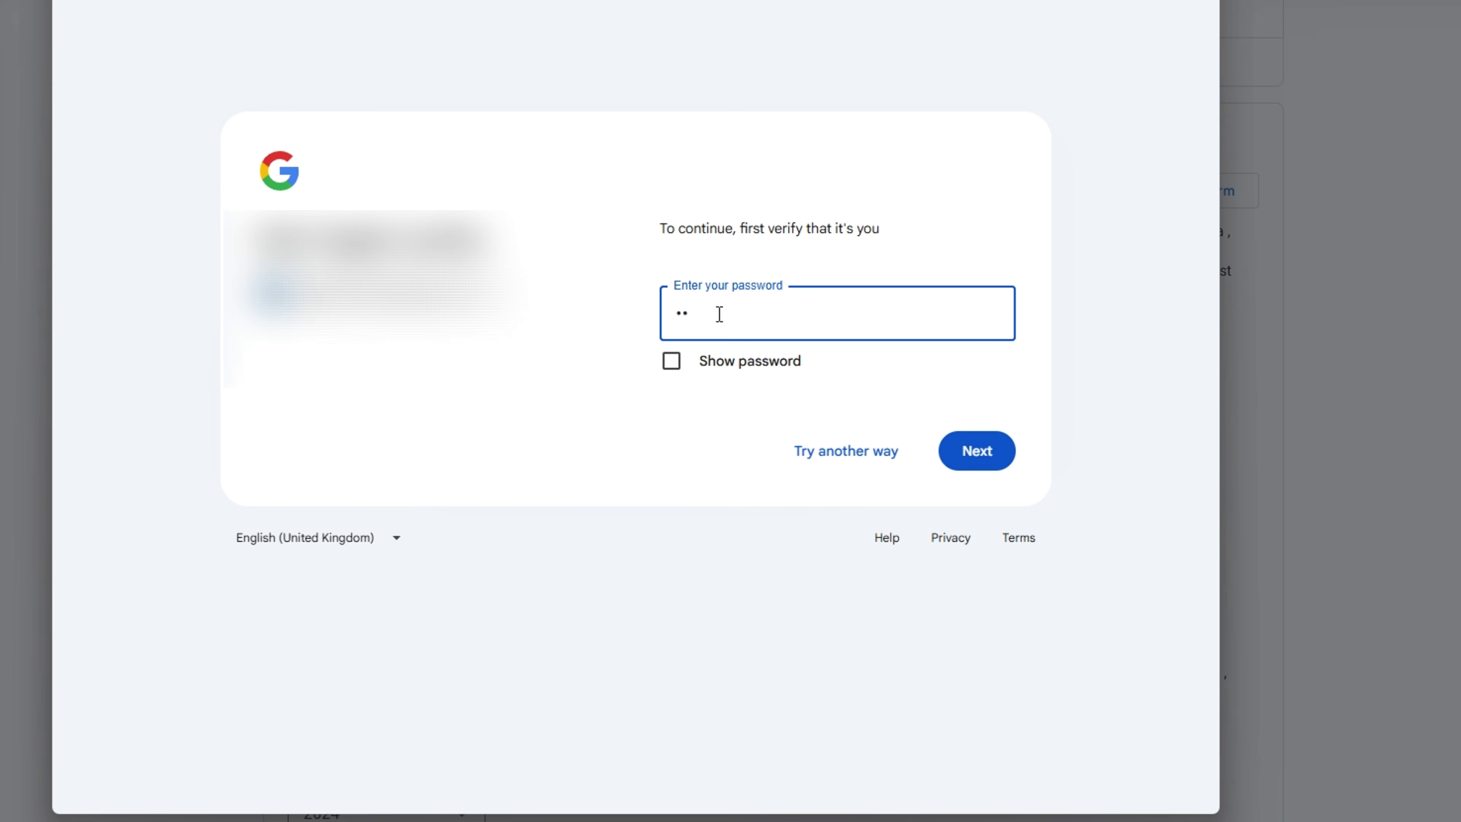
key("ctrl+v")
left_click(990, 456)
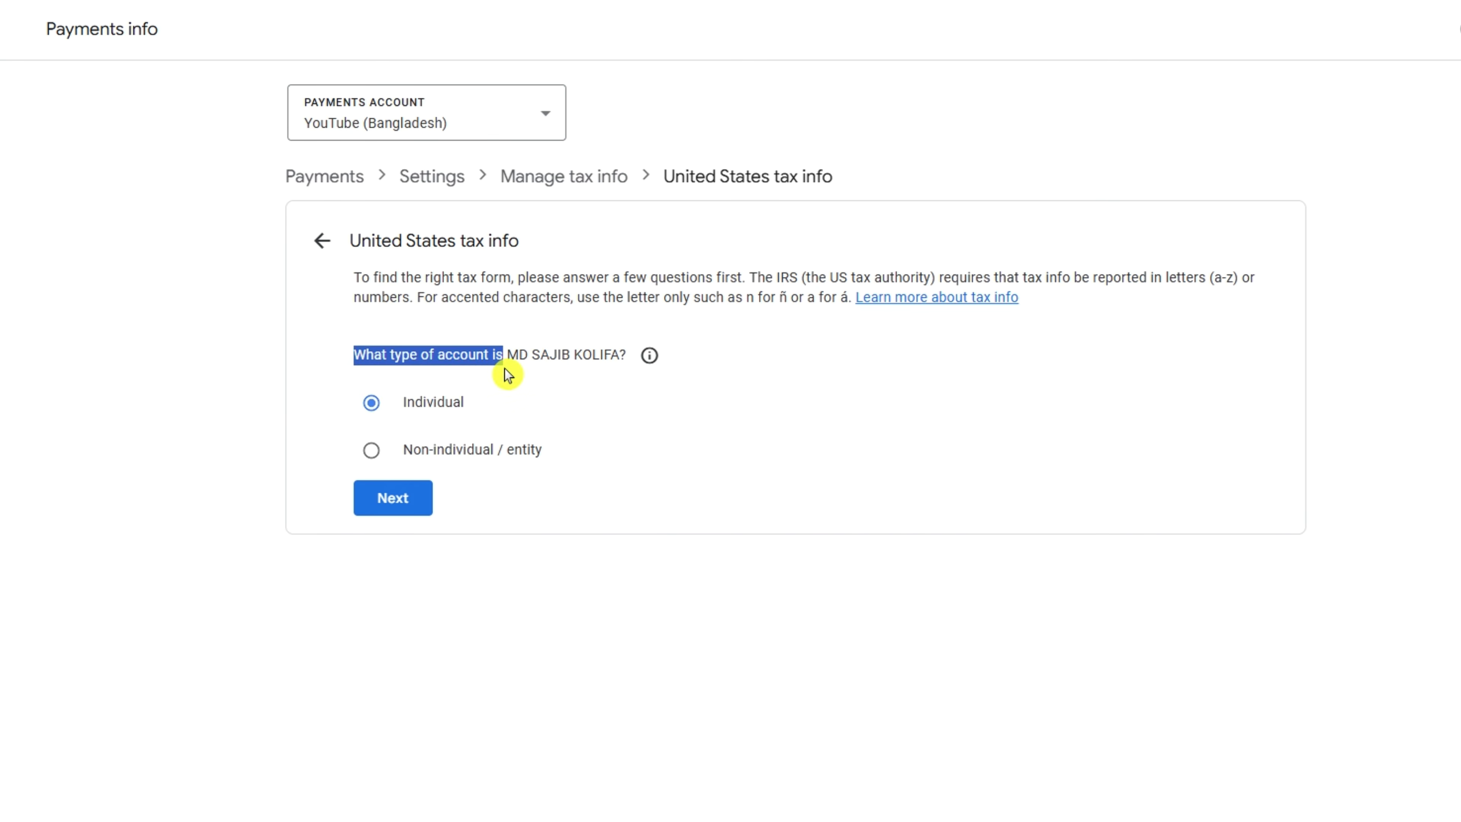
Step: Set the account type to Individual and answer No to being a citizen or resident of the United States
left_click(526, 382)
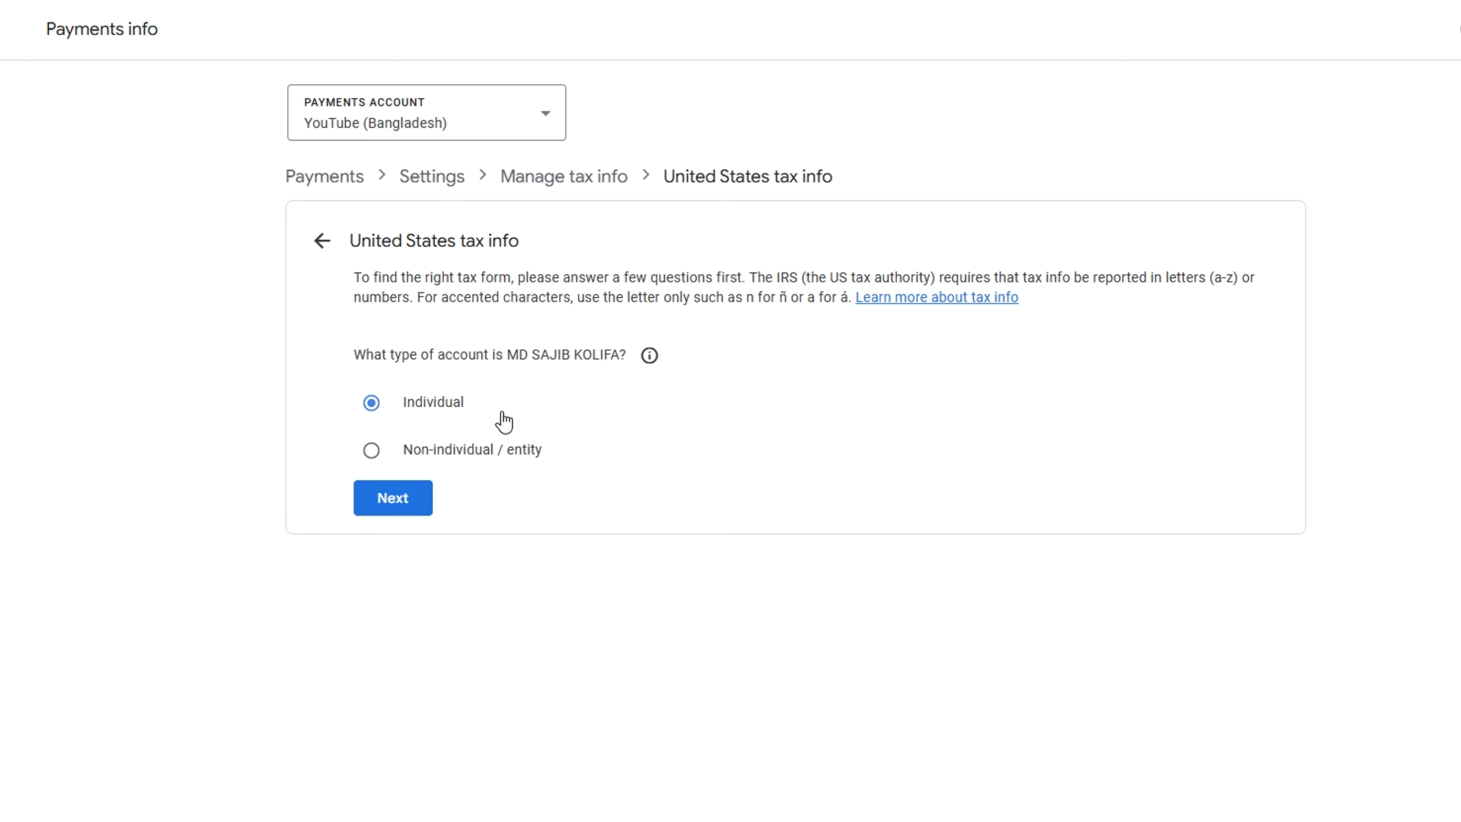
left_click(393, 510)
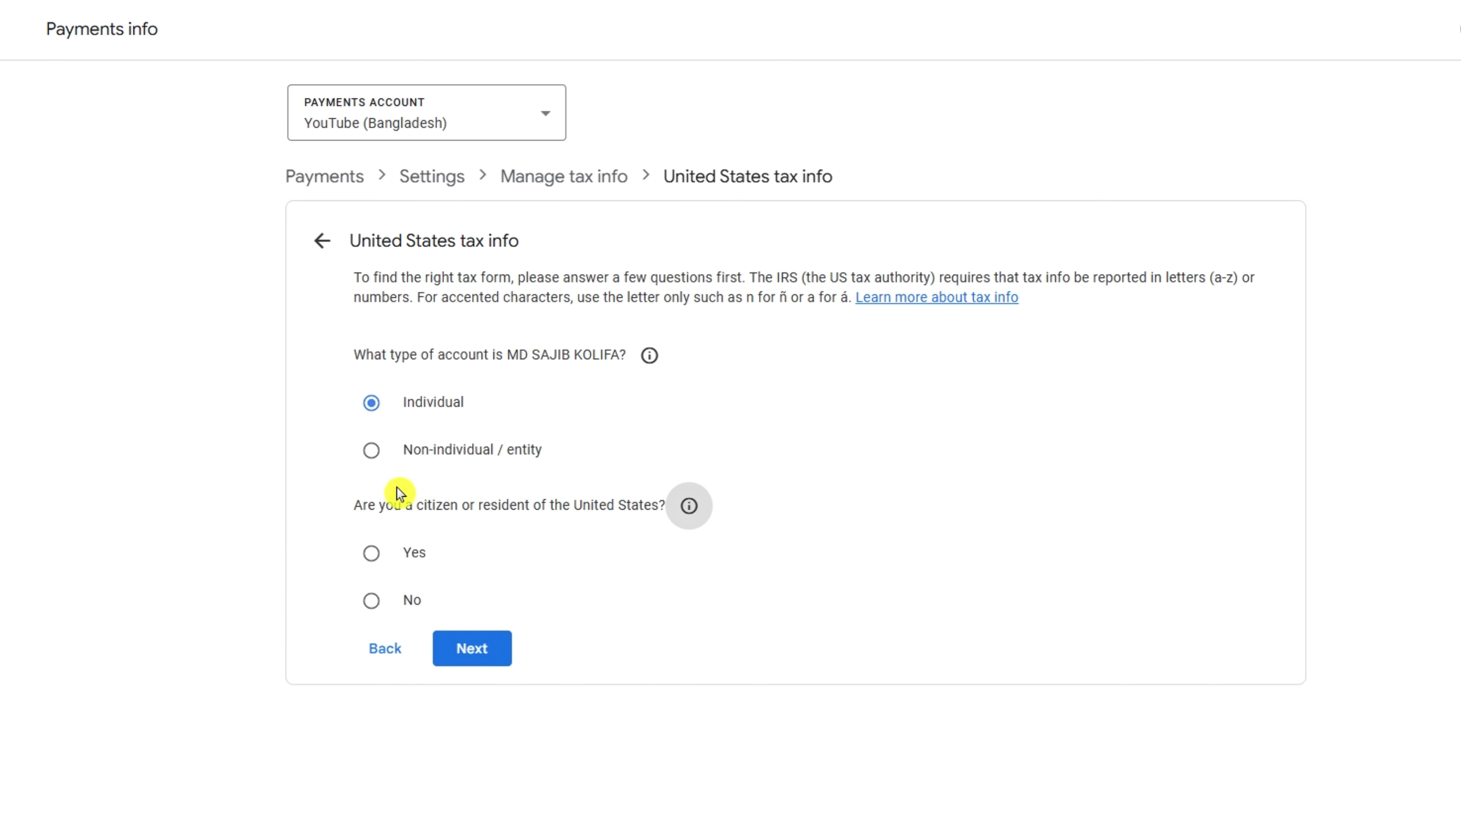
left_click(394, 557)
left_click_drag(356, 512, 670, 512)
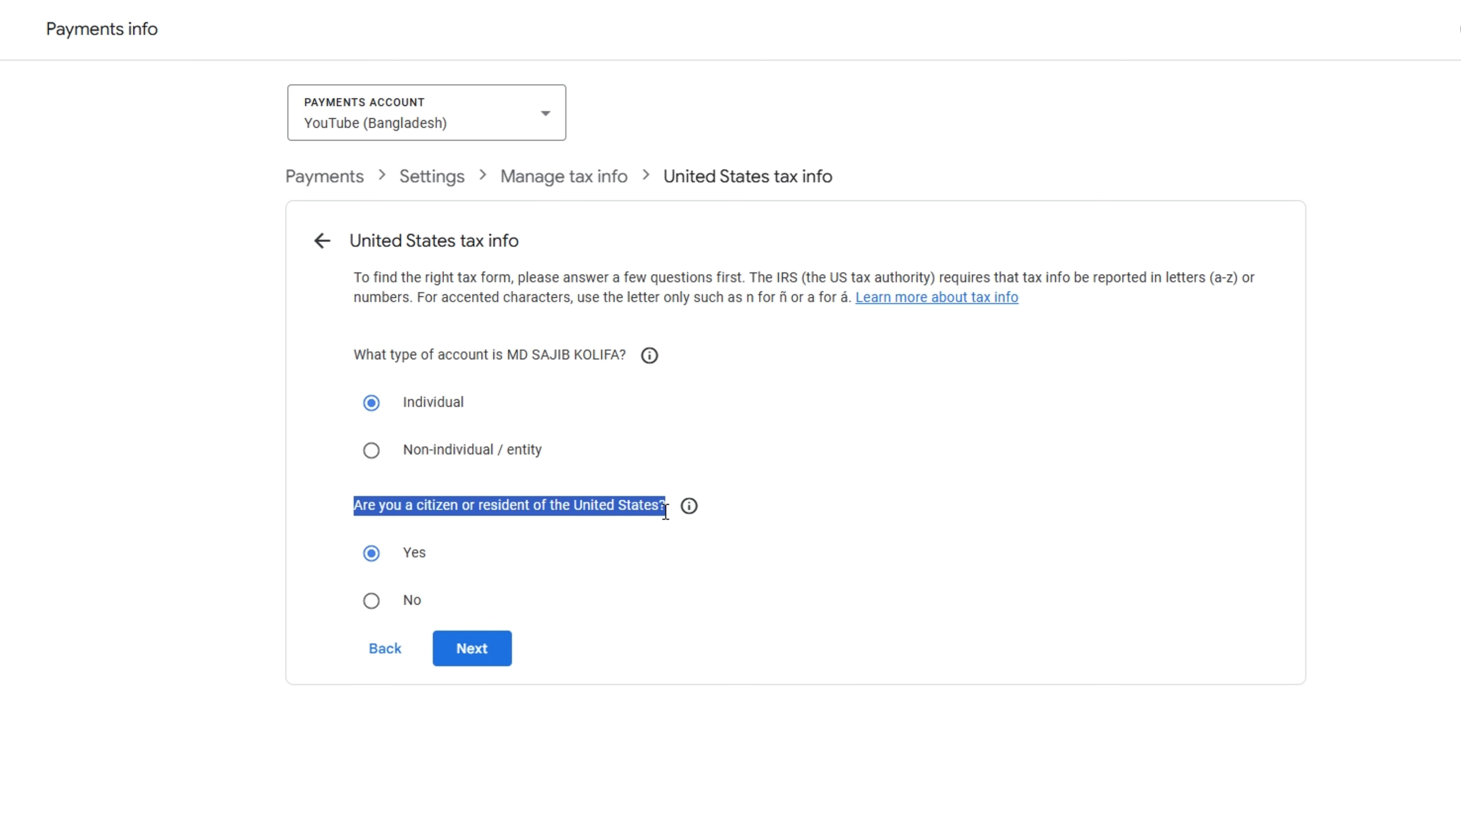
left_click(670, 551)
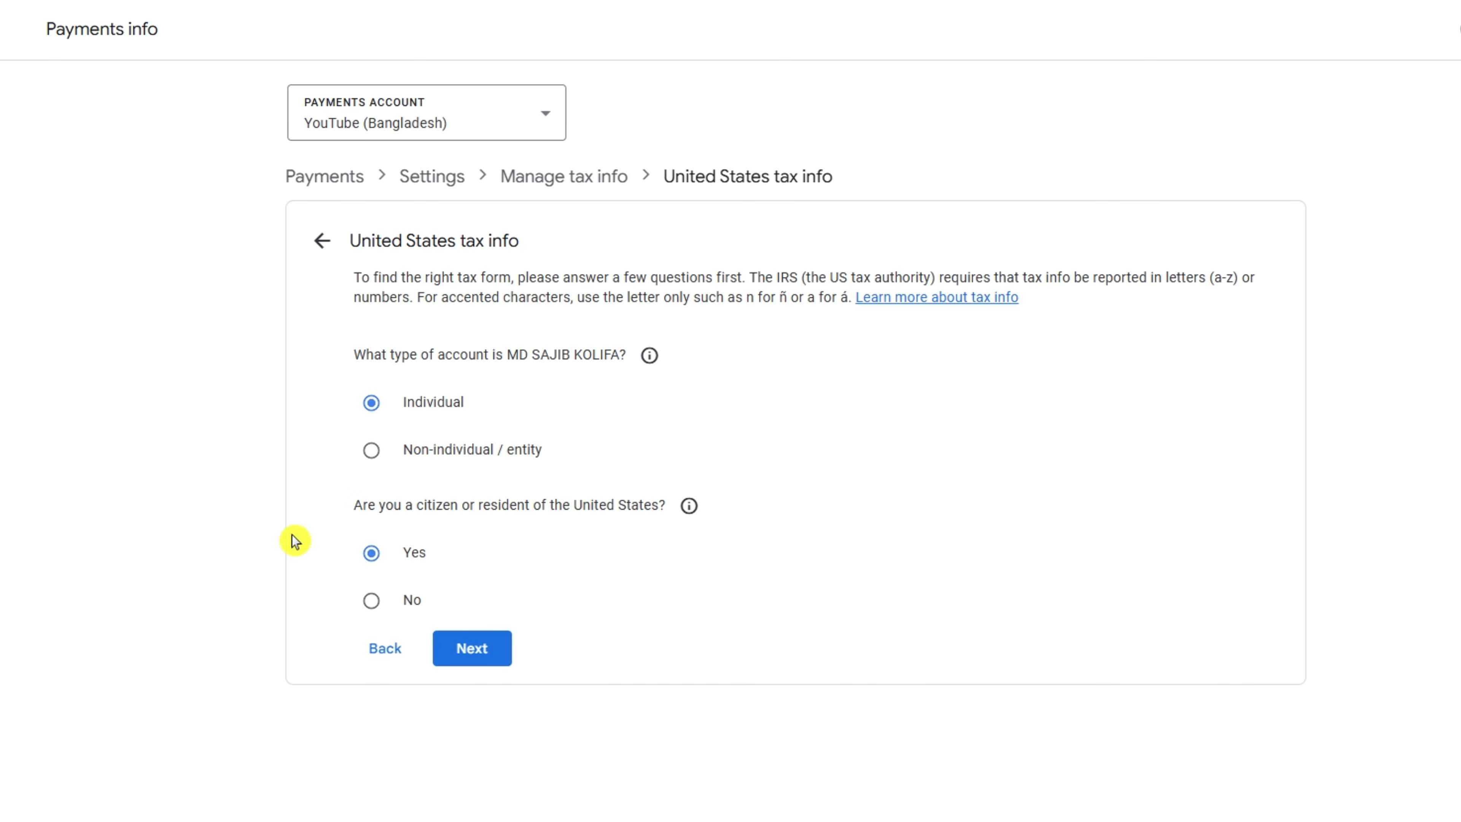
left_click(372, 599)
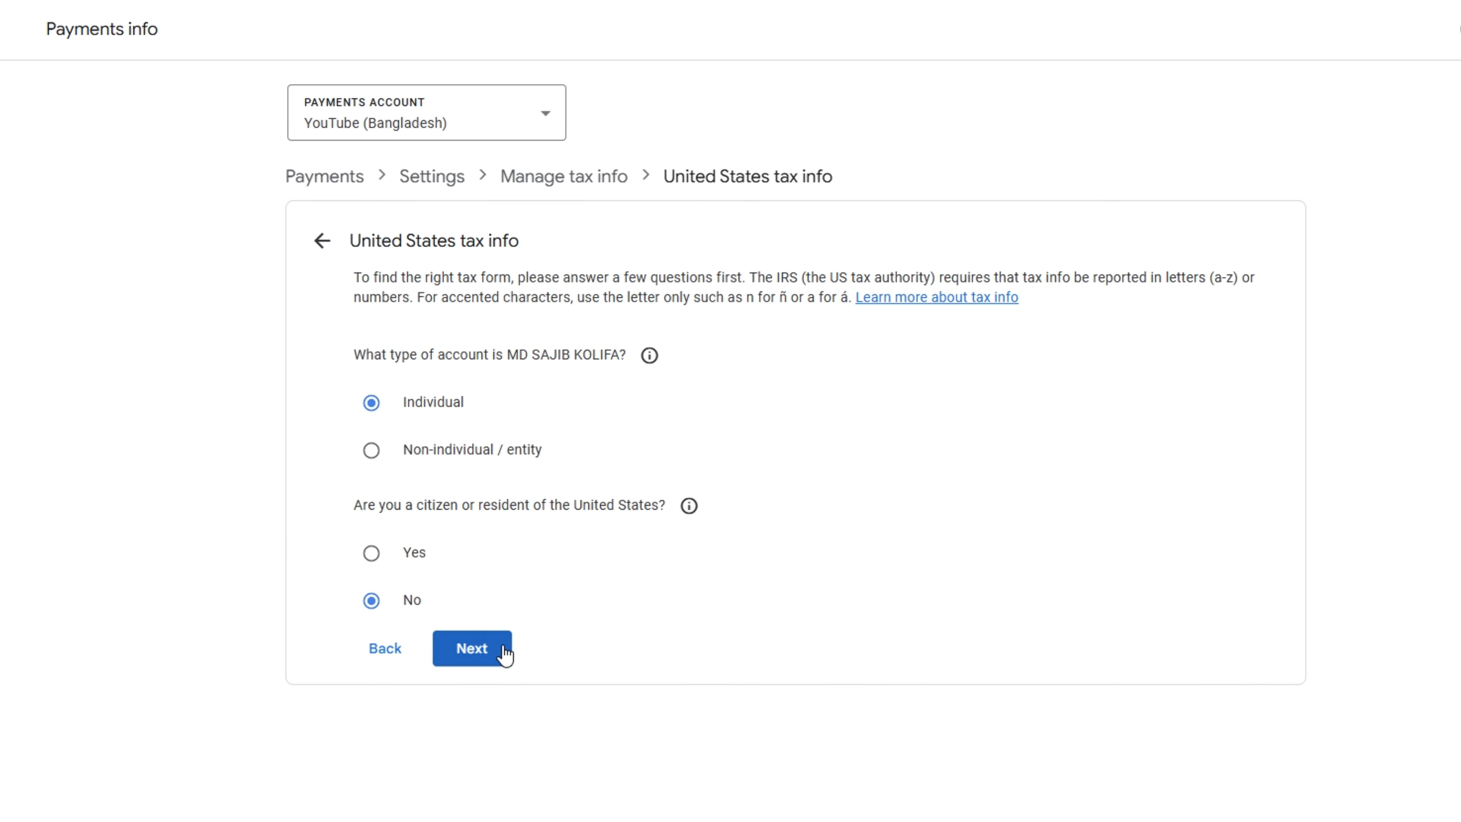
left_click(481, 651)
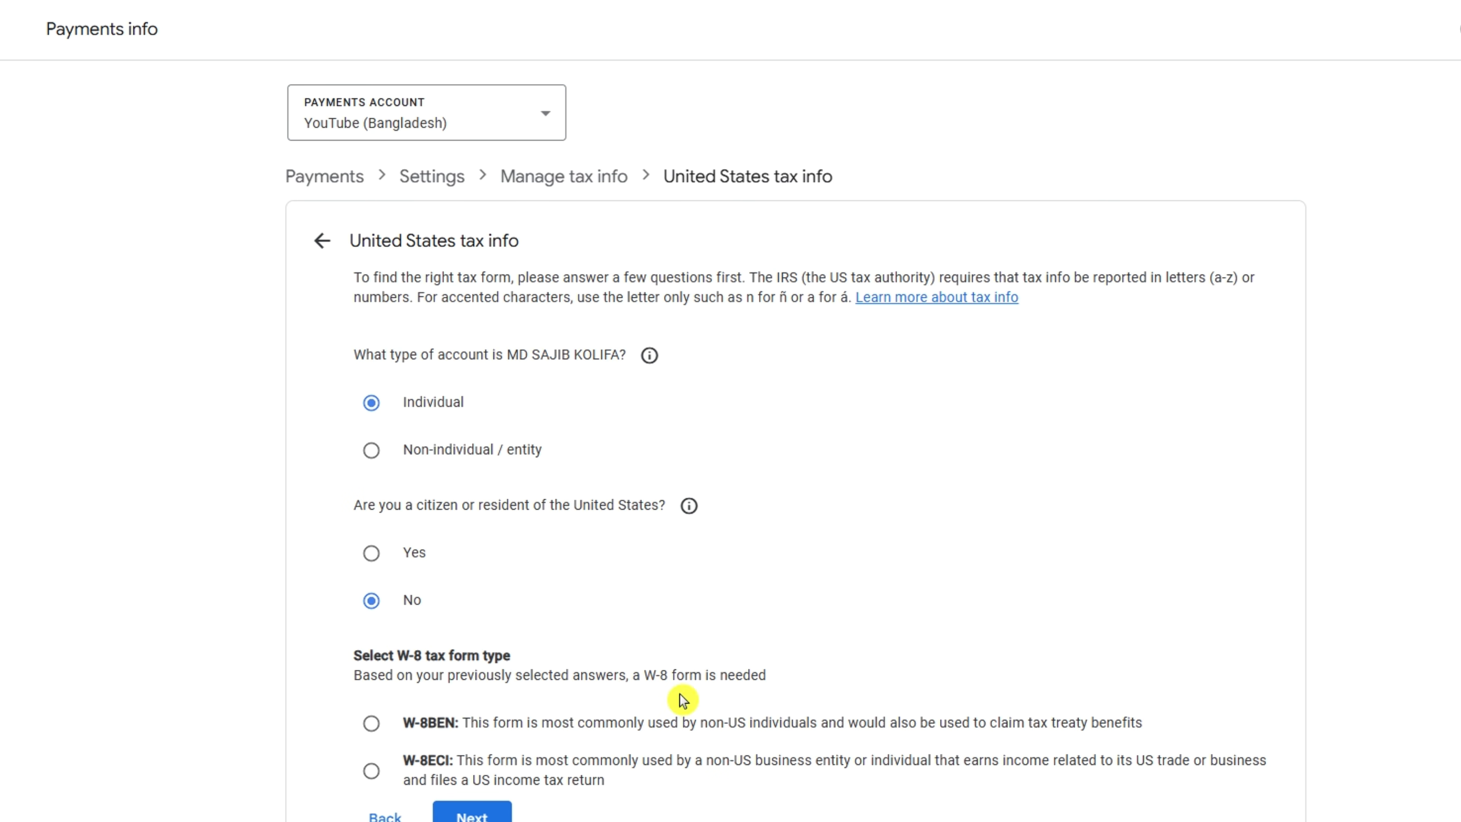
Step: Choose W-8BEN as the W-8 tax form type and start that form
left_click(371, 723)
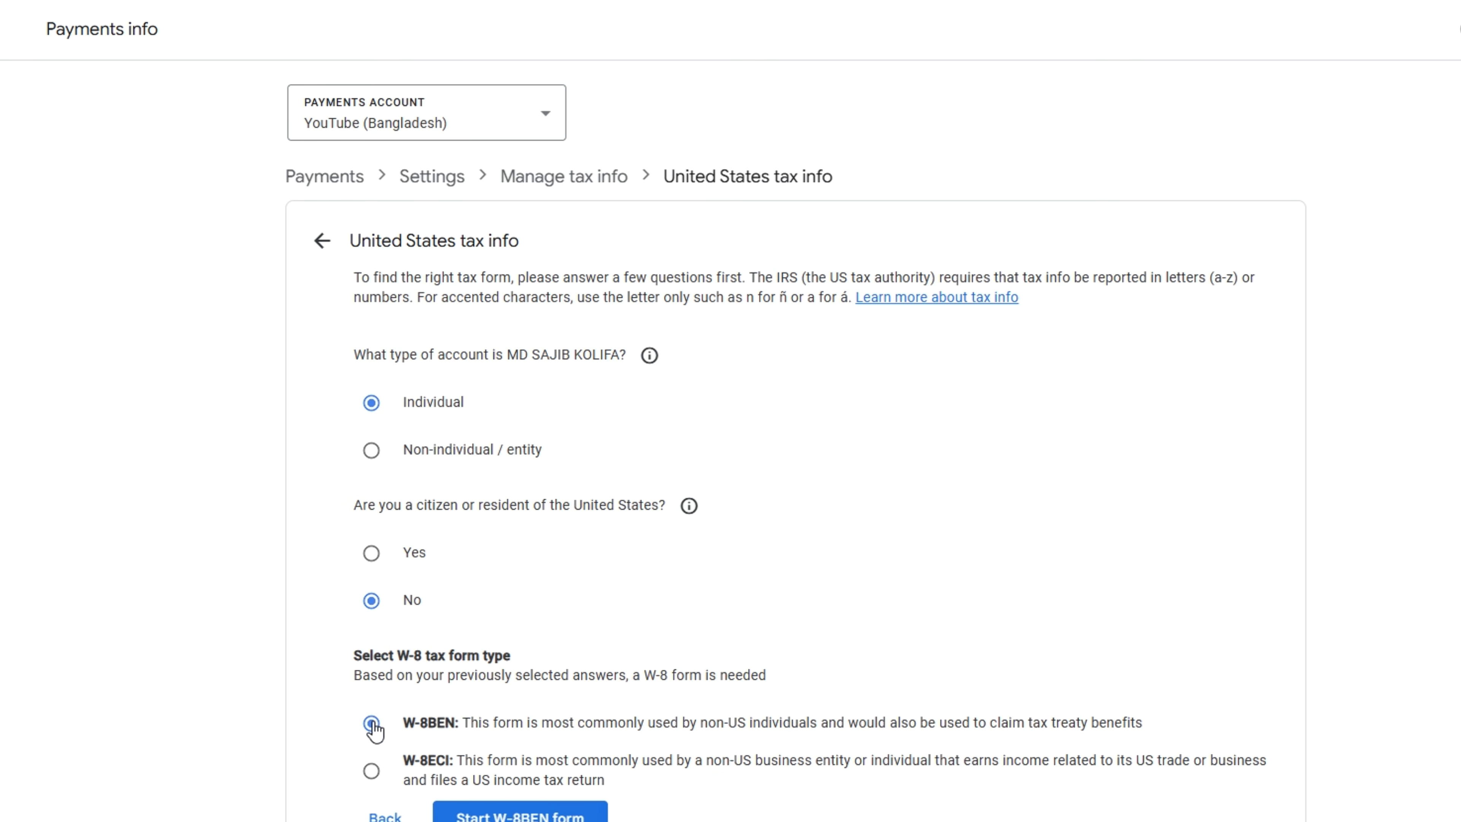
left_click_drag(751, 730, 816, 732)
left_click(827, 726)
left_click(838, 760)
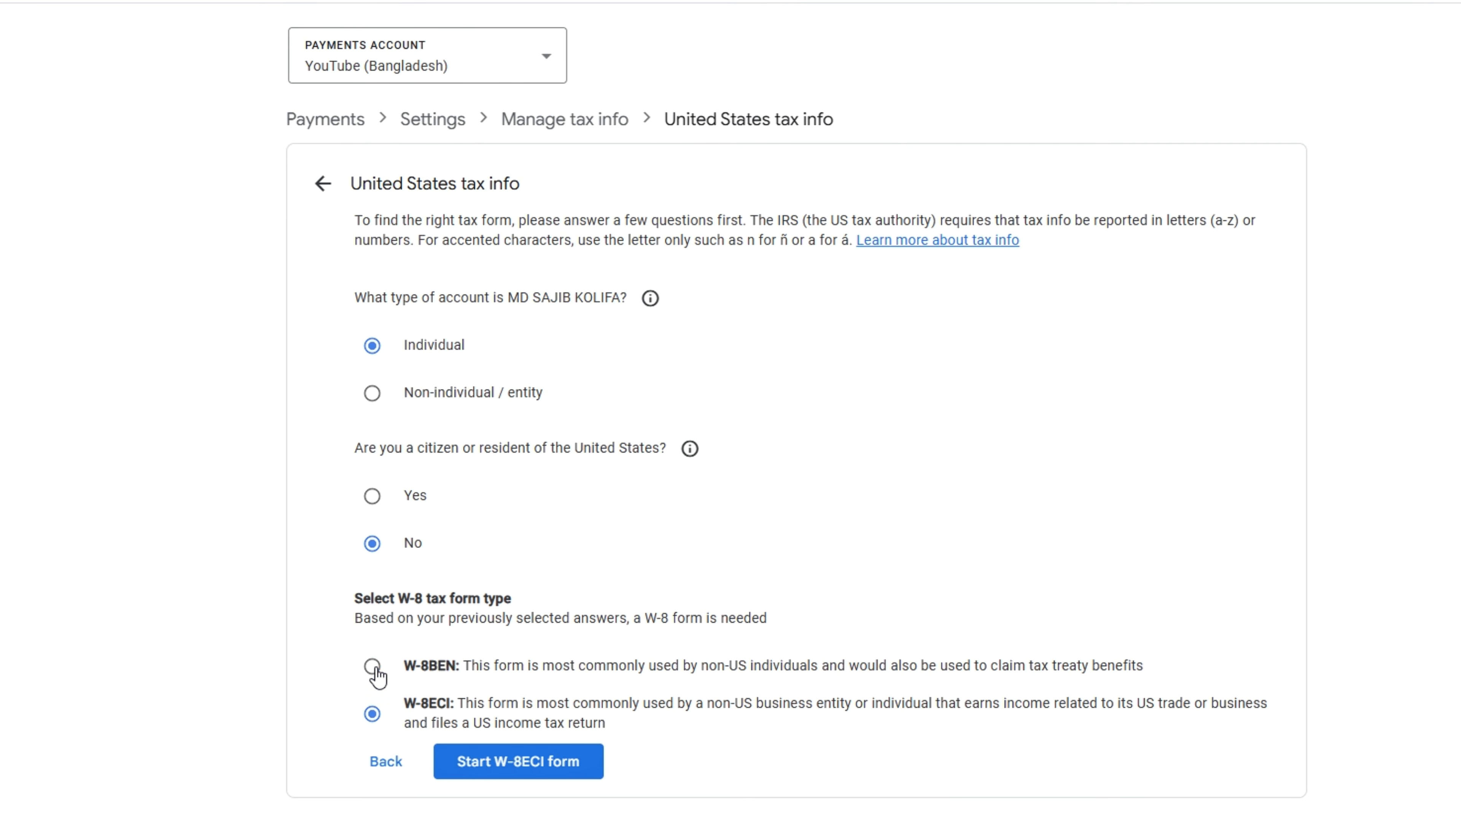
left_click(372, 724)
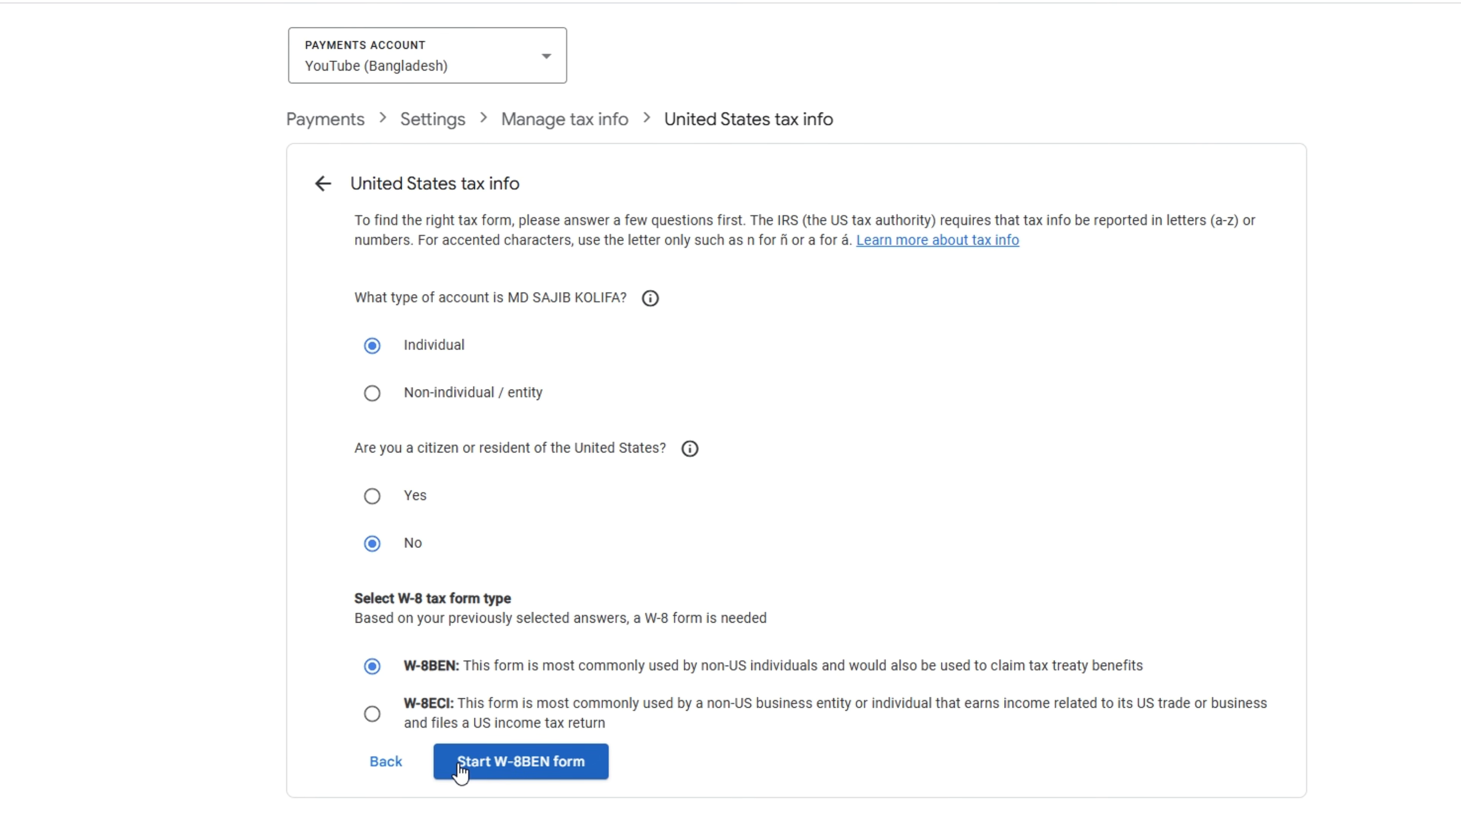
left_click(564, 762)
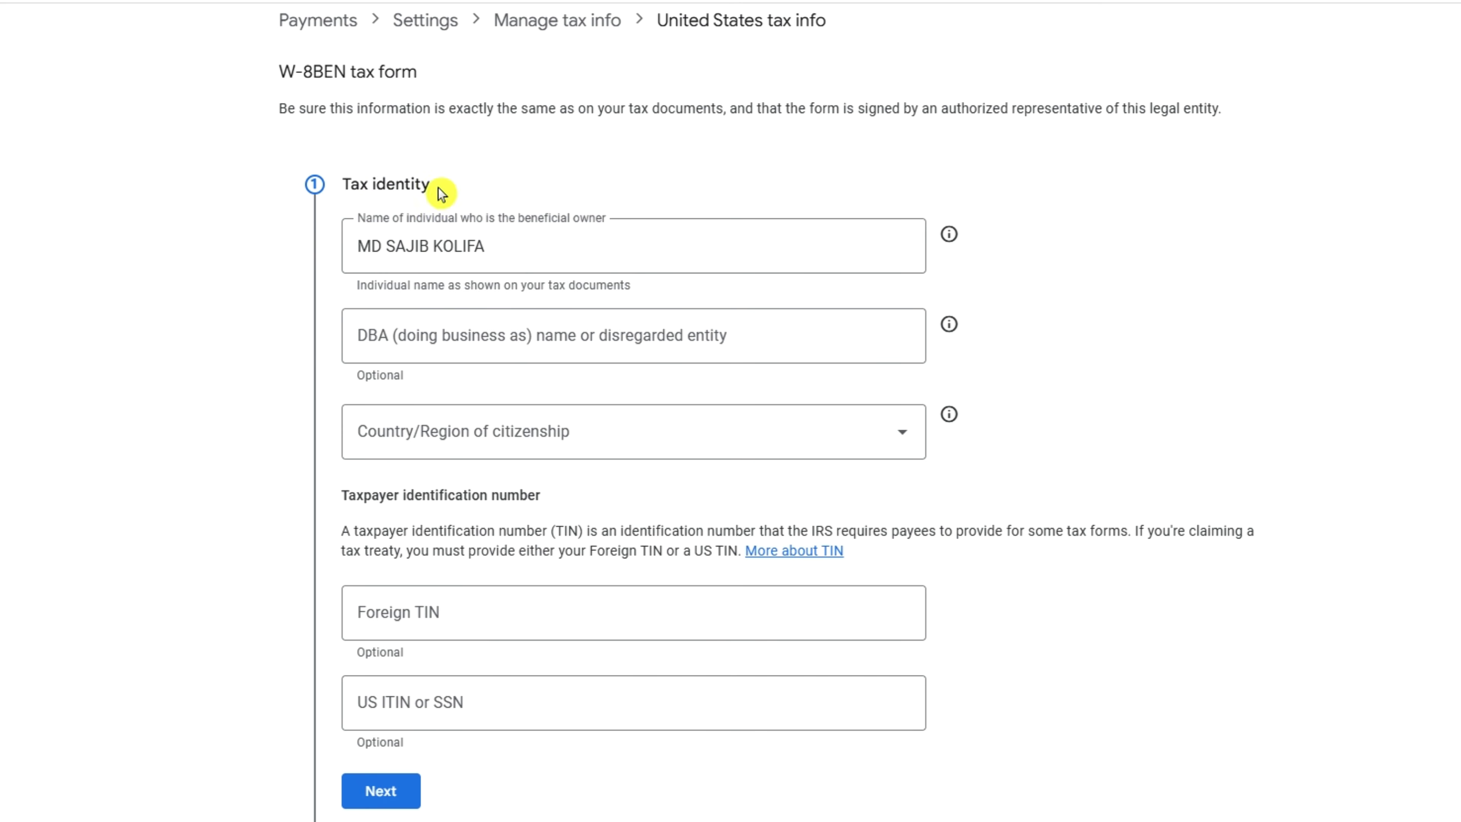
Step: In the Tax identity section, set the country/region of citizenship to Bangladesh
left_click_drag(438, 187, 329, 189)
left_click(342, 222)
left_click(397, 261)
left_click(347, 351)
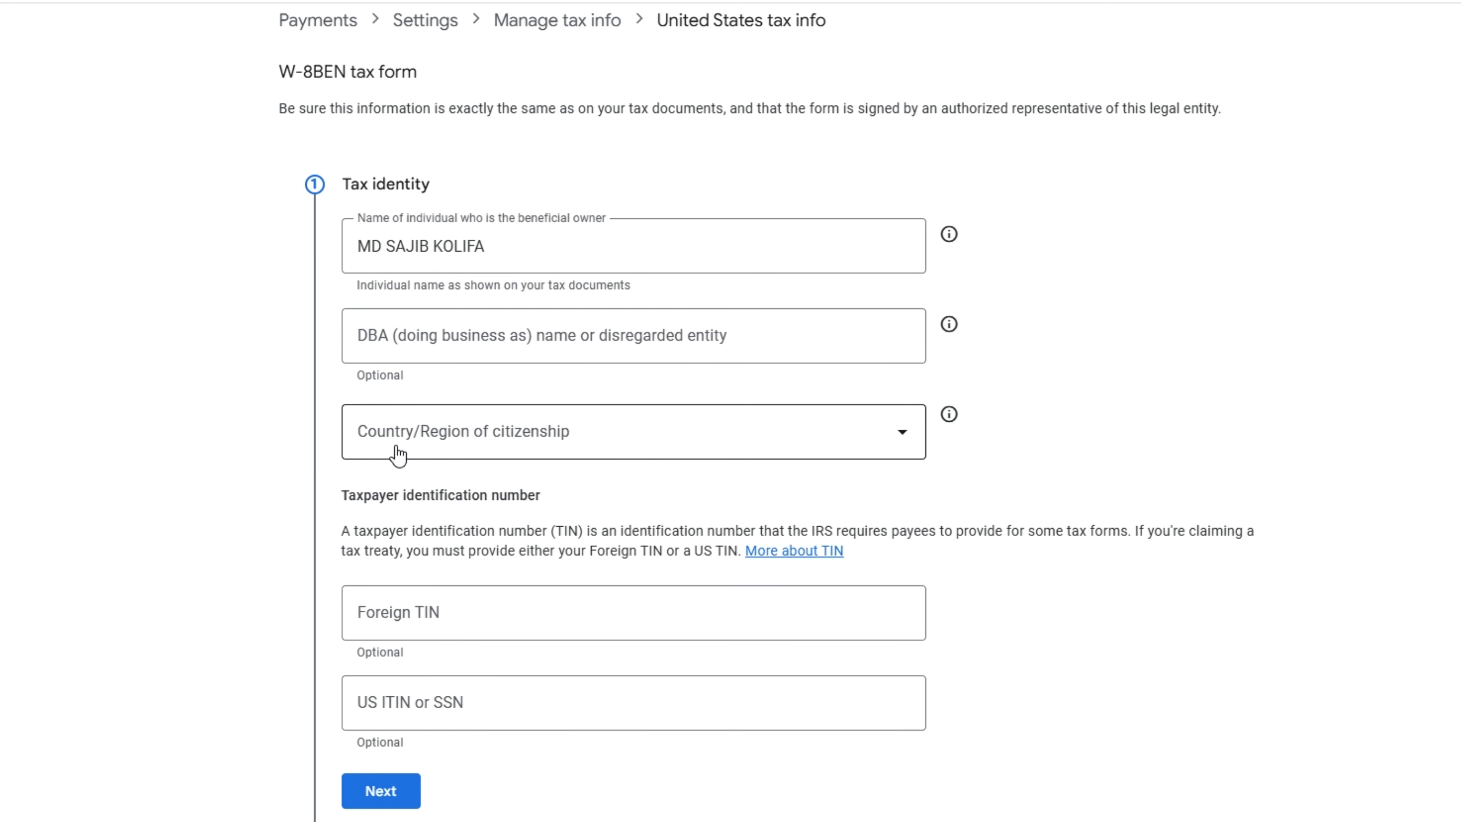
left_click(426, 435)
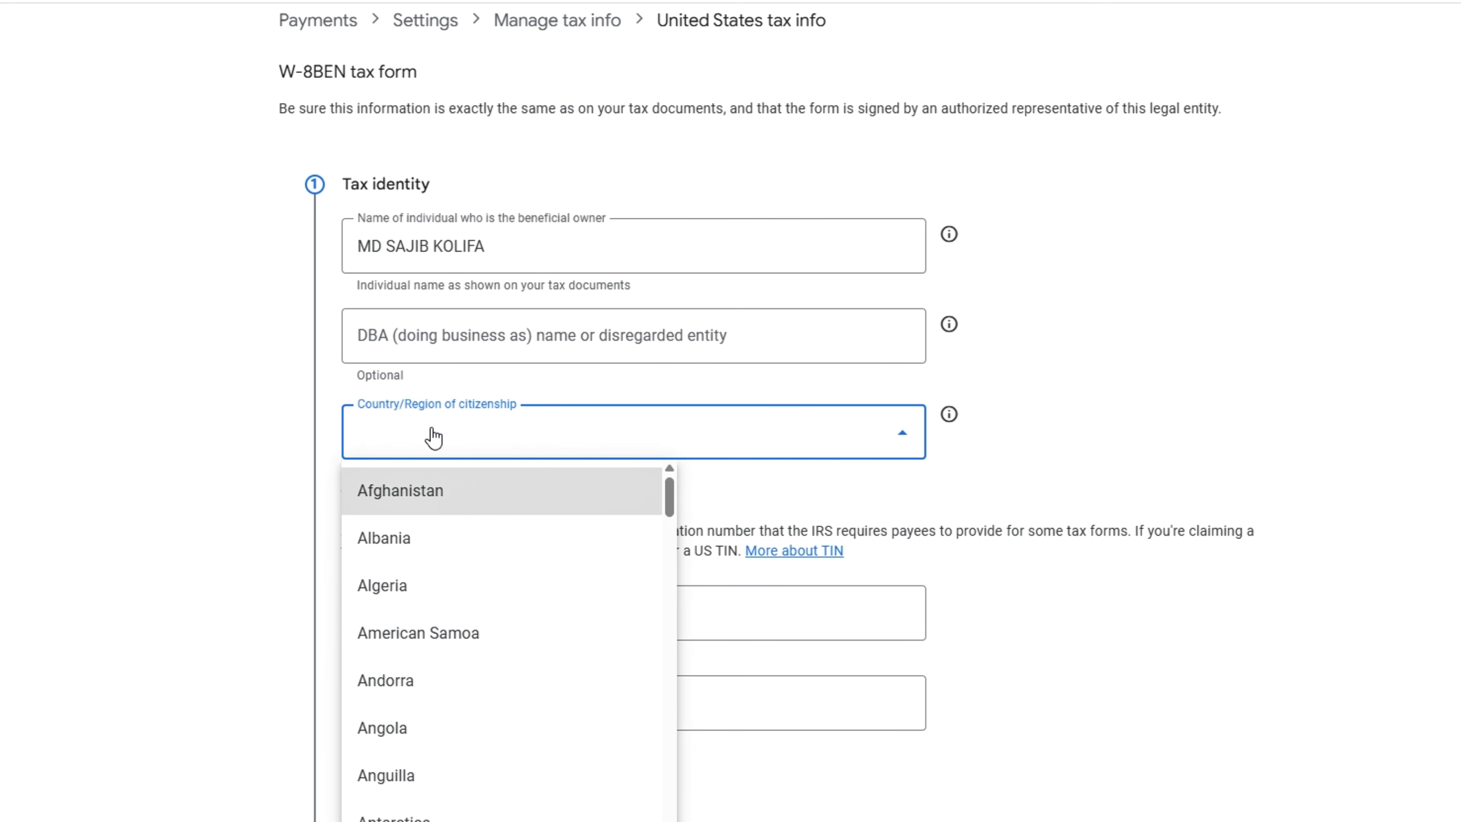
scroll(486, 622, "down", 5)
scroll(488, 622, "down", 5)
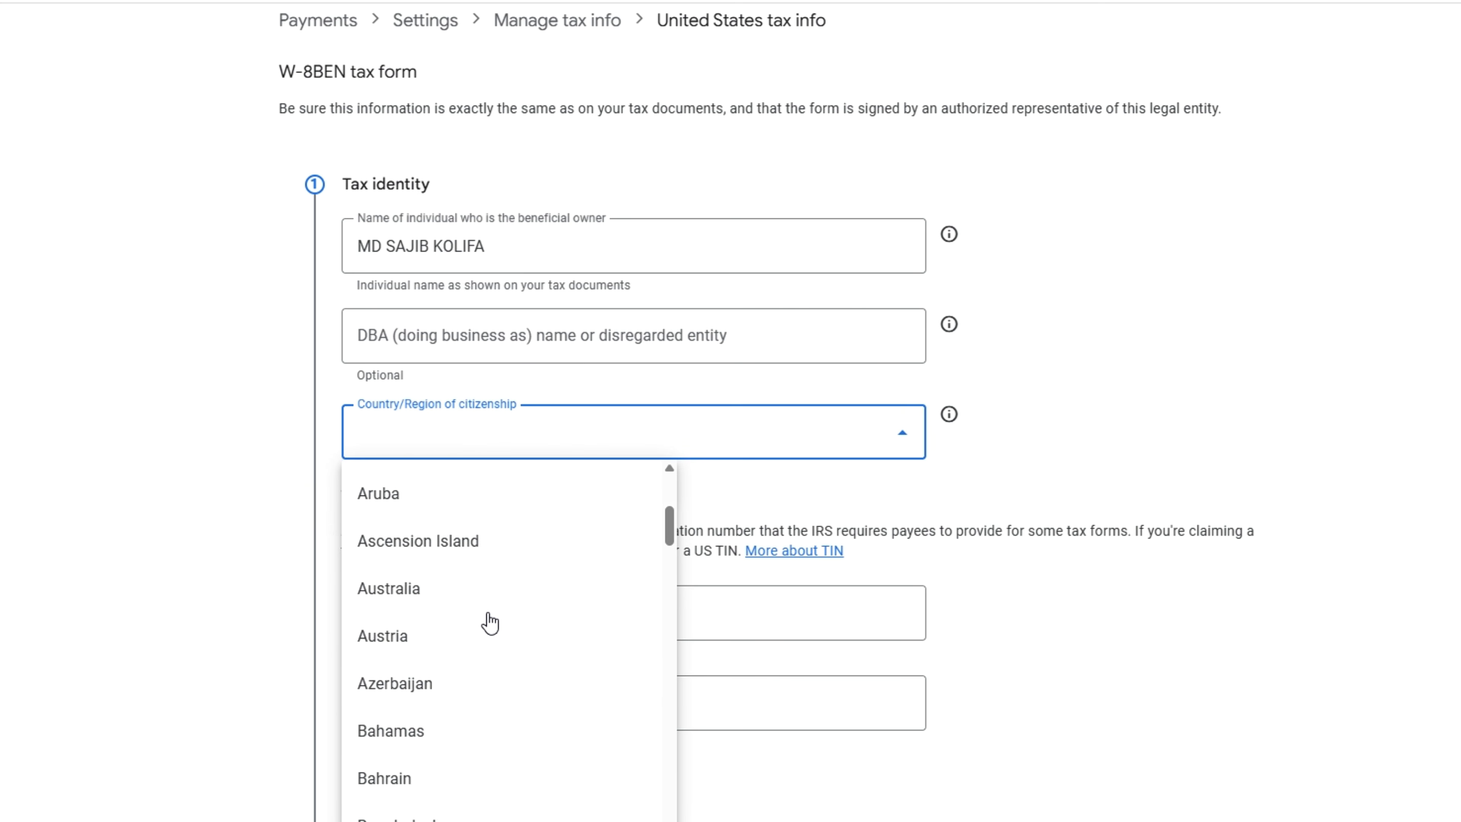
left_click(433, 672)
Step: Enter the taxpayer's foreign TIN and continue to the Address section
scroll(1190, 268, "down", 5)
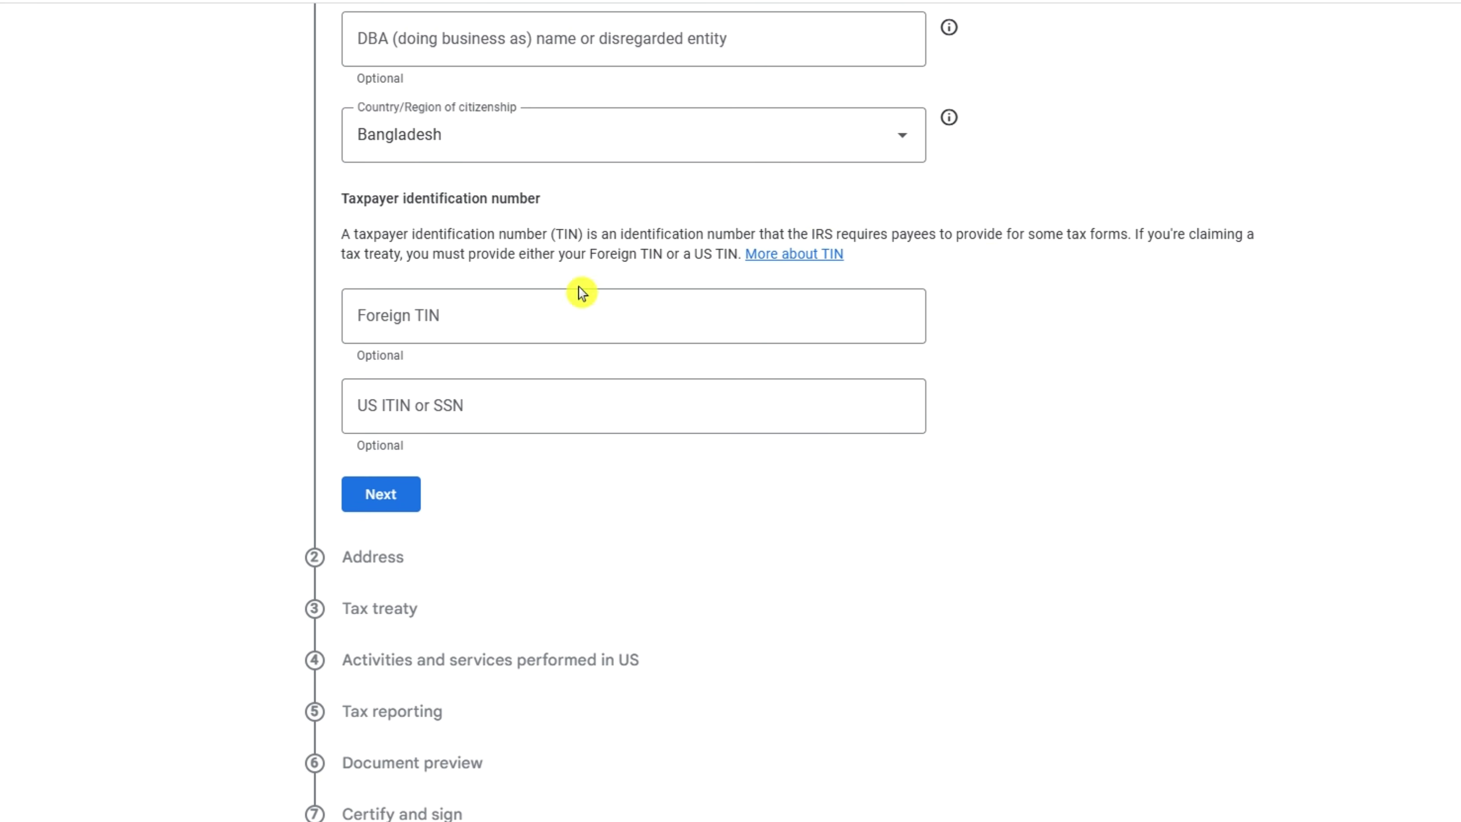
left_click(473, 318)
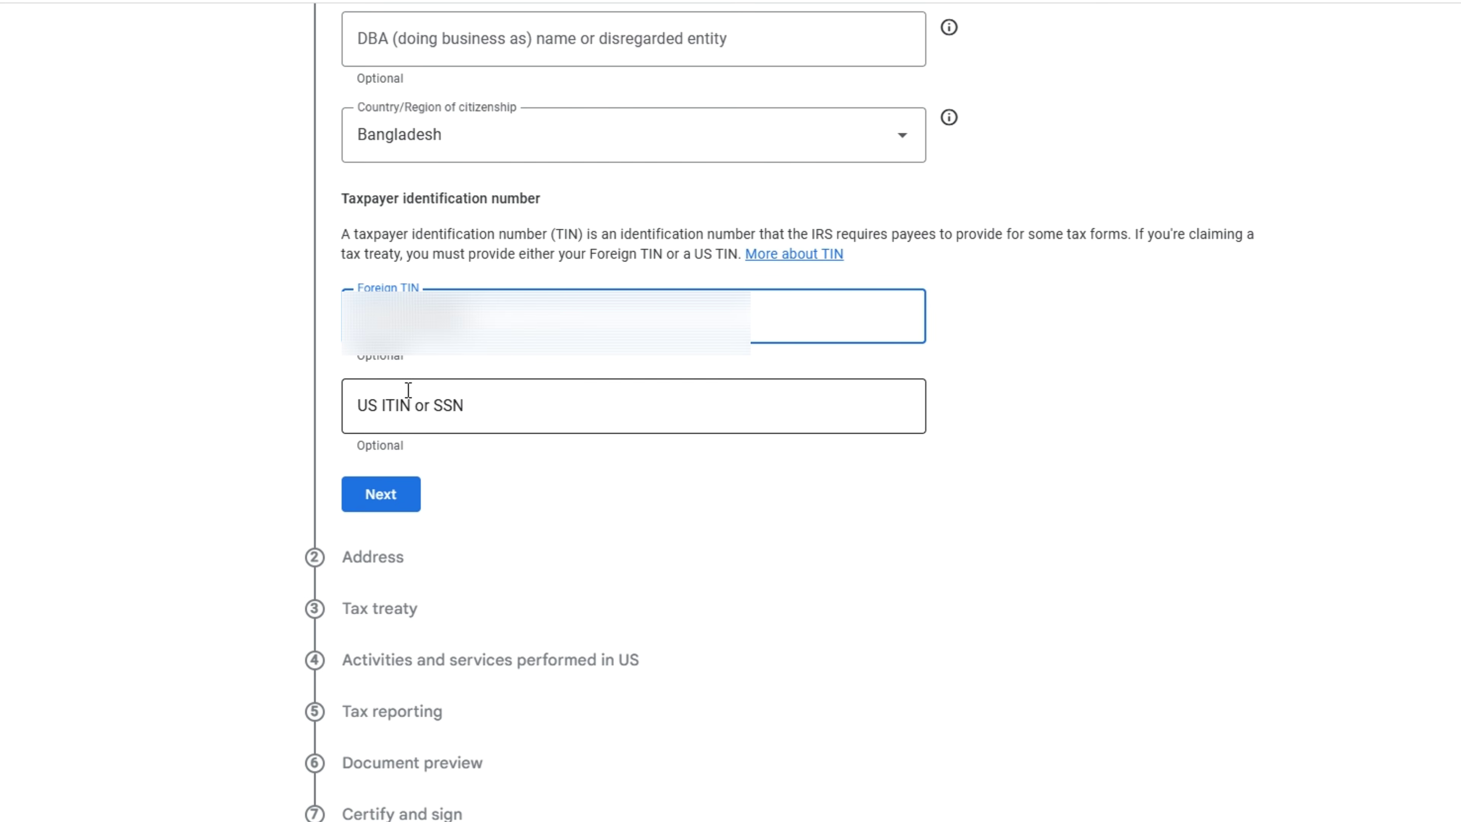
left_click(381, 495)
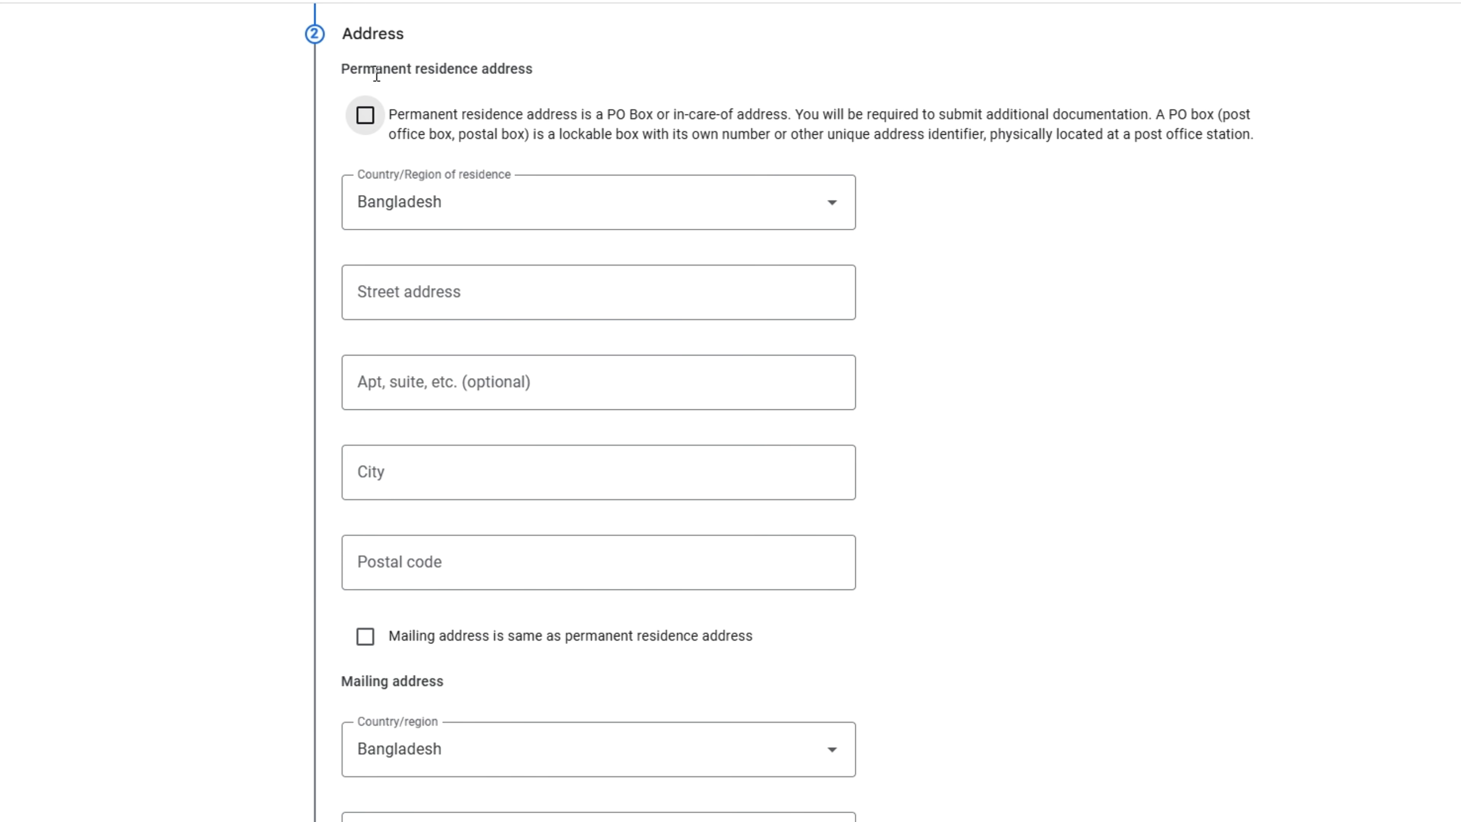
Step: Mark the permanent residence address as a PO Box or in-care-of address and fill in the street address, apartment, city and postal code
left_click(367, 116)
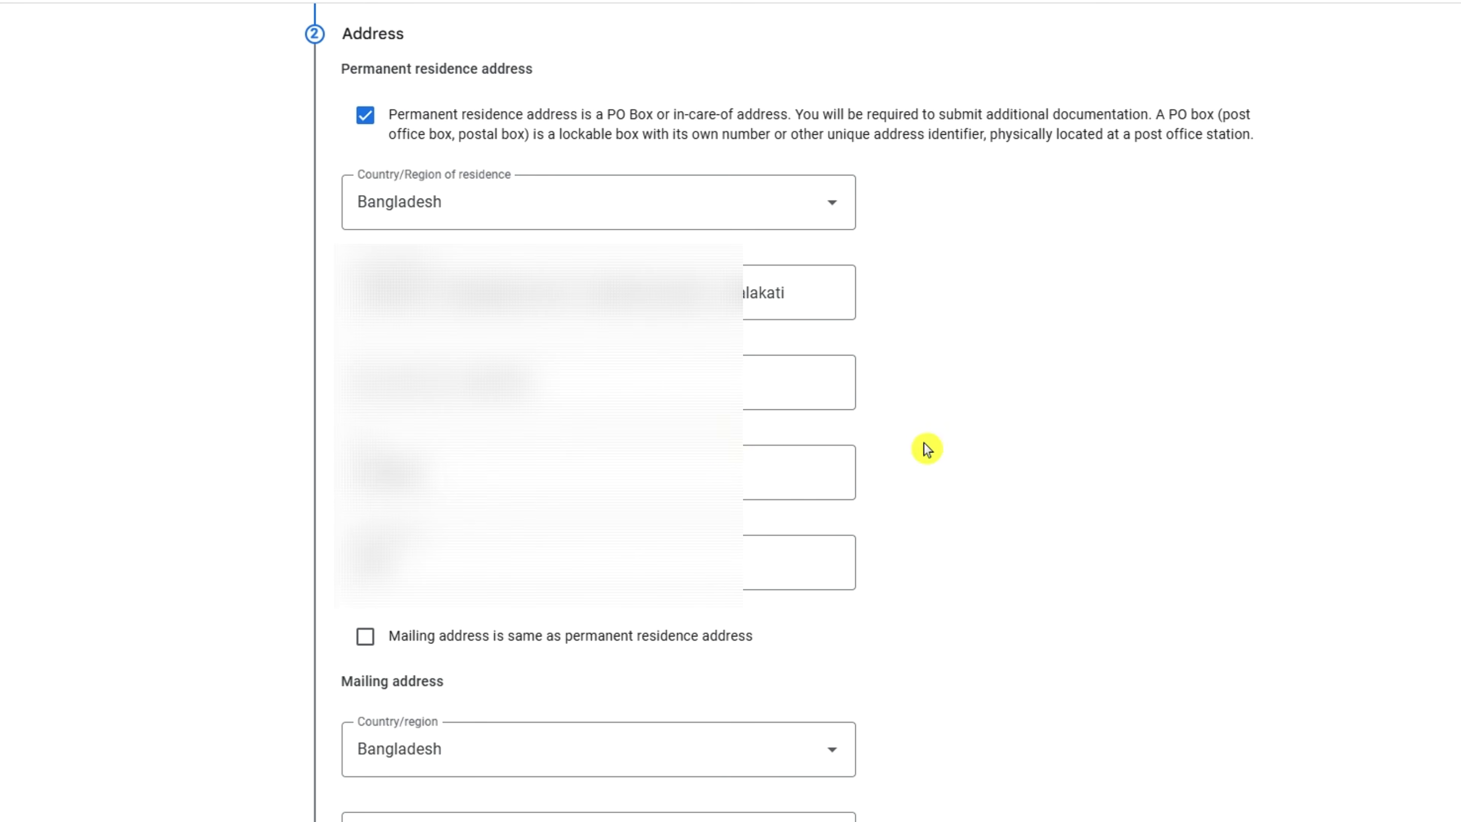
scroll(613, 620, "down", 5)
scroll(759, 570, "down", 3)
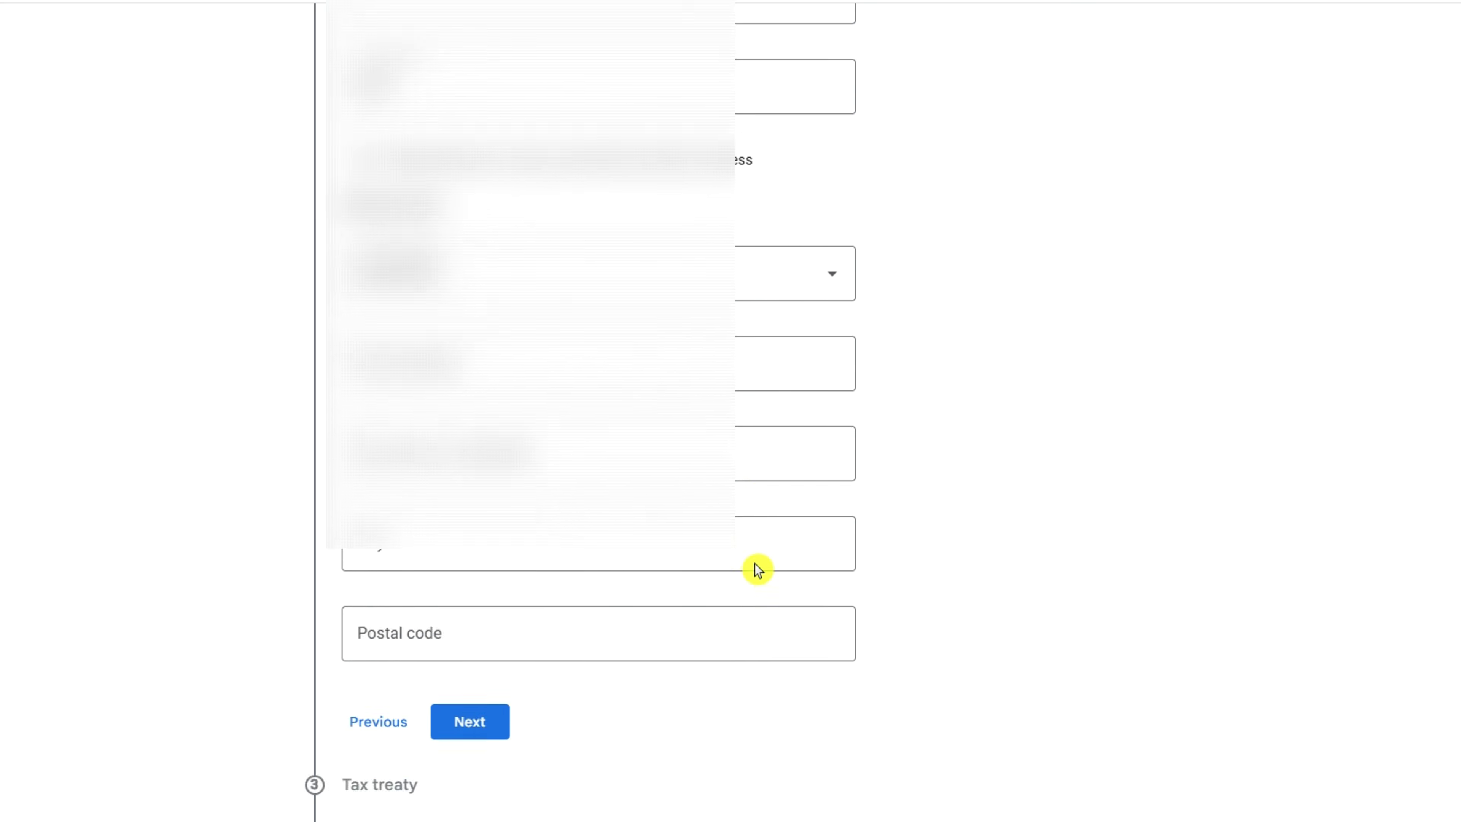
scroll(758, 570, "down", 2)
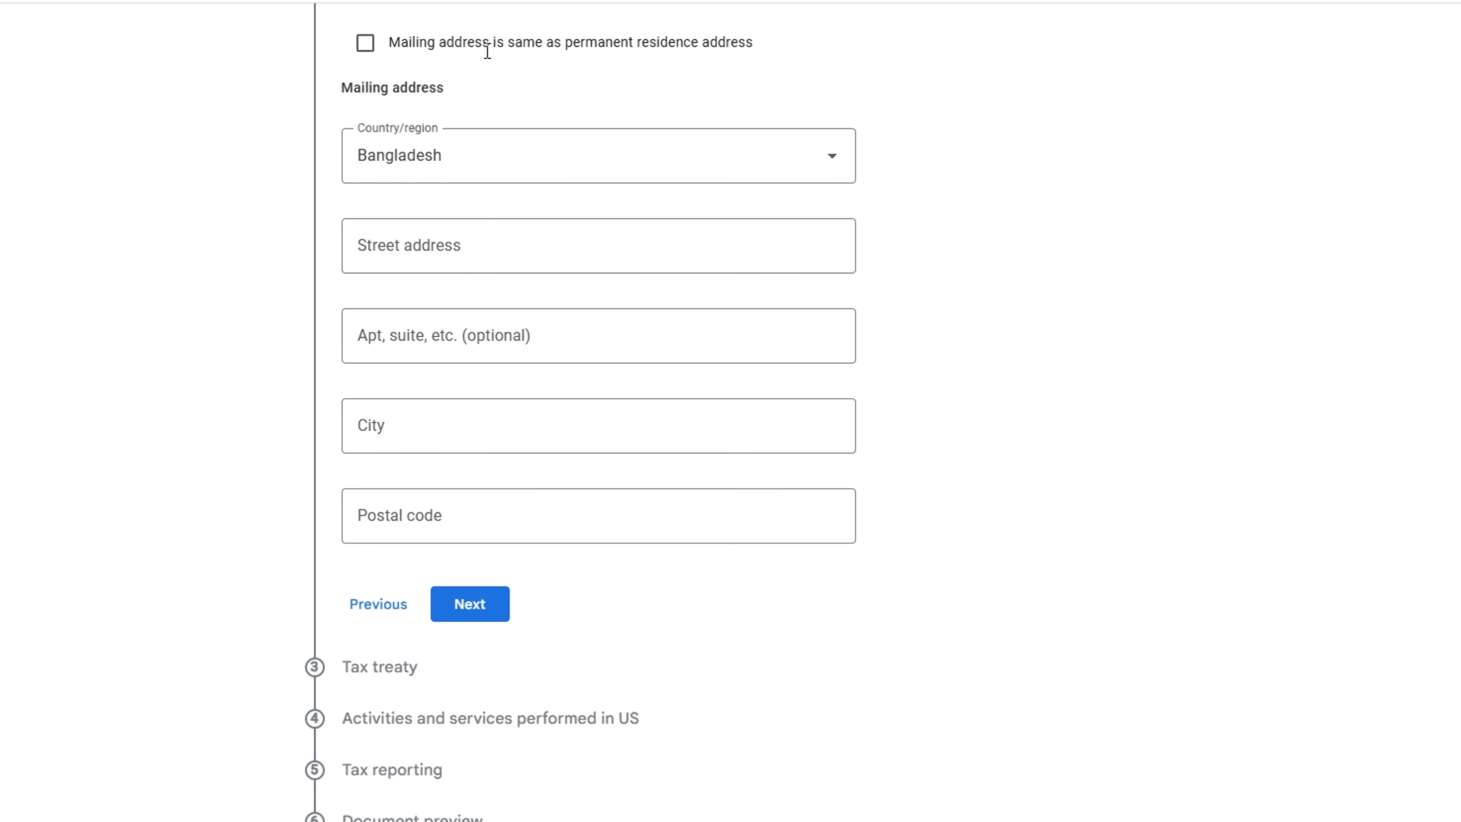
left_click(568, 88)
scroll(567, 88, "up", 2)
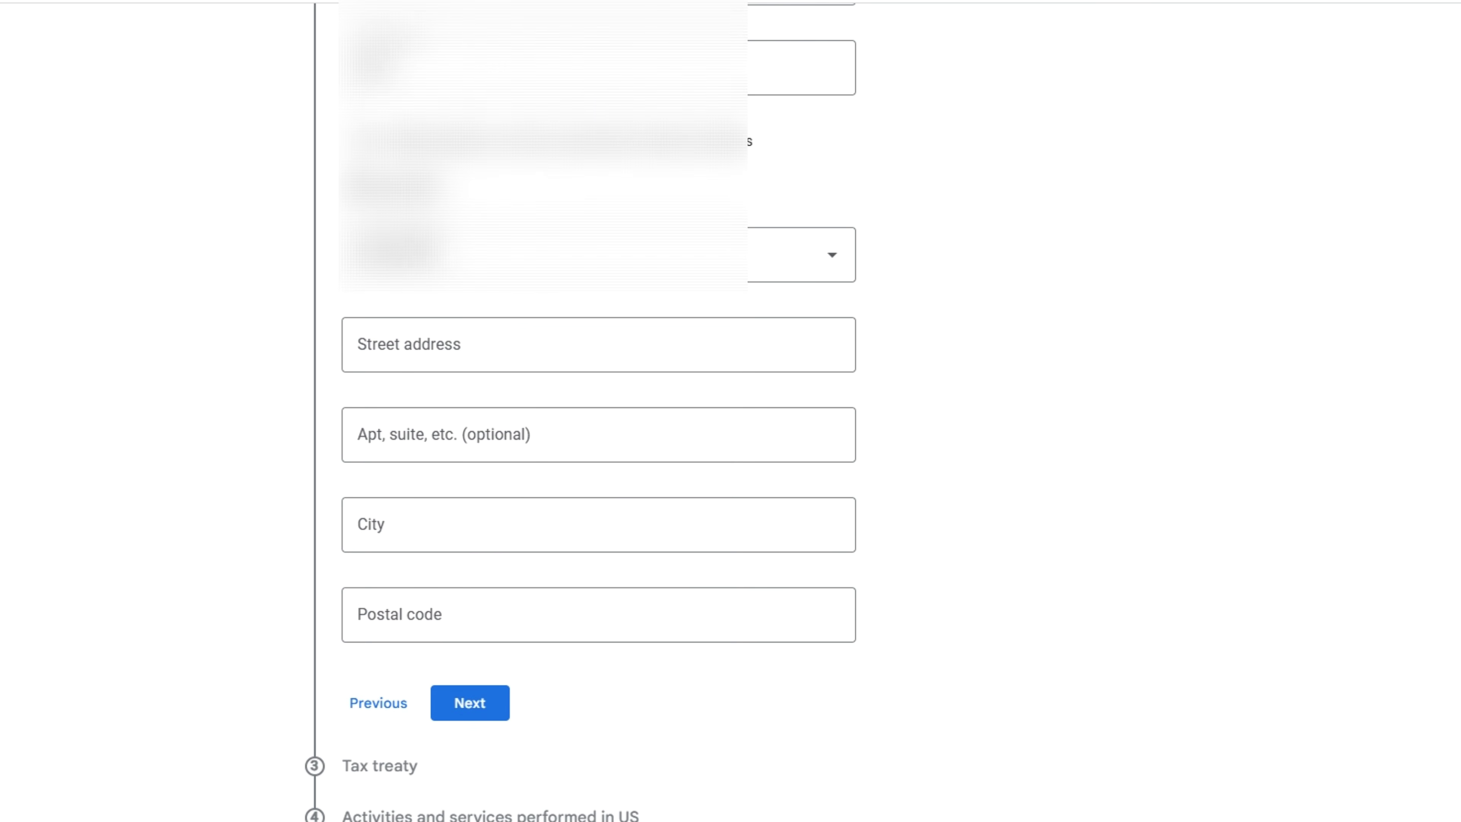
scroll(598, 113, "up", 4)
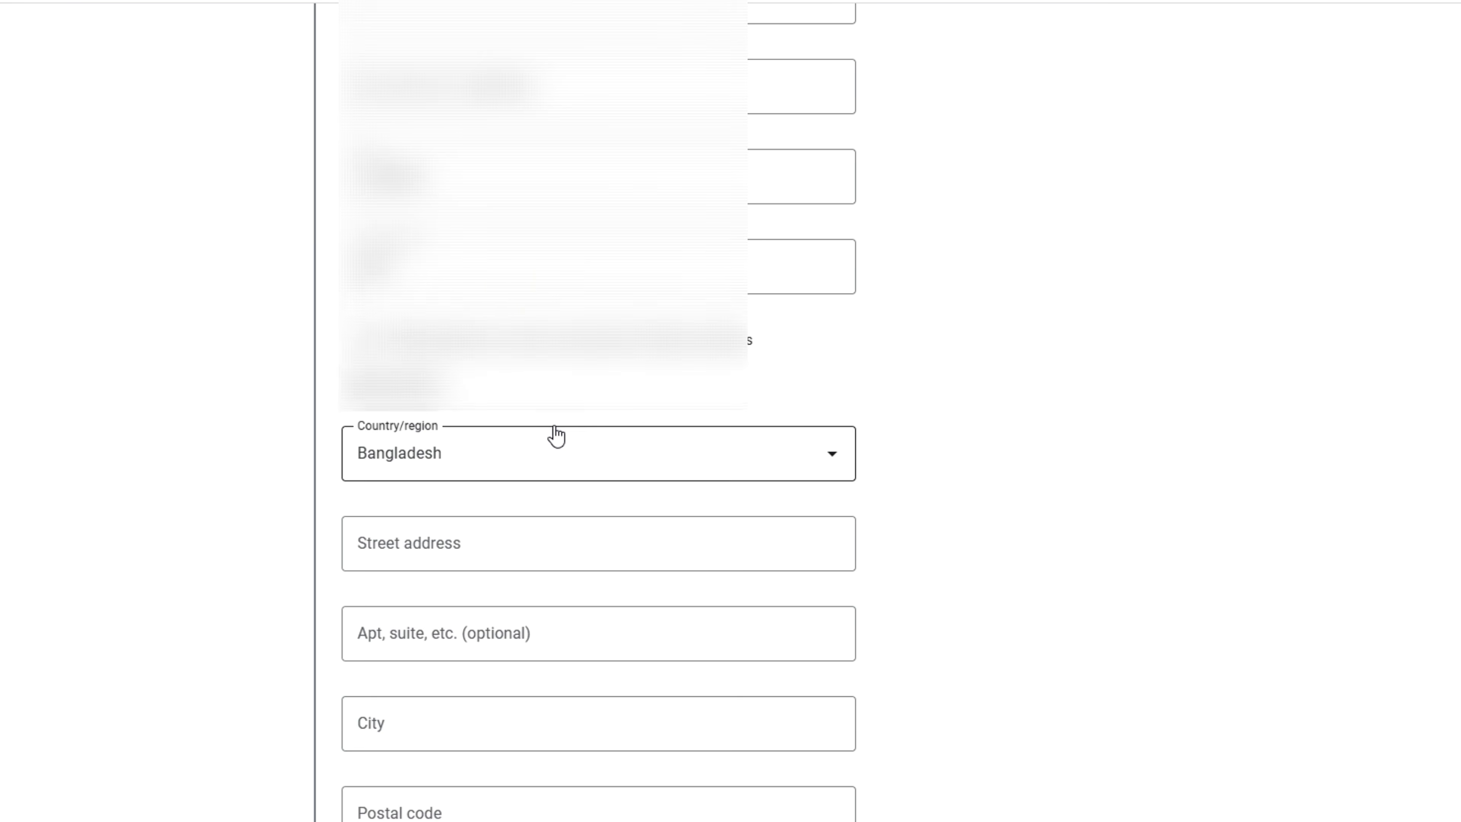
scroll(554, 434, "up", 2)
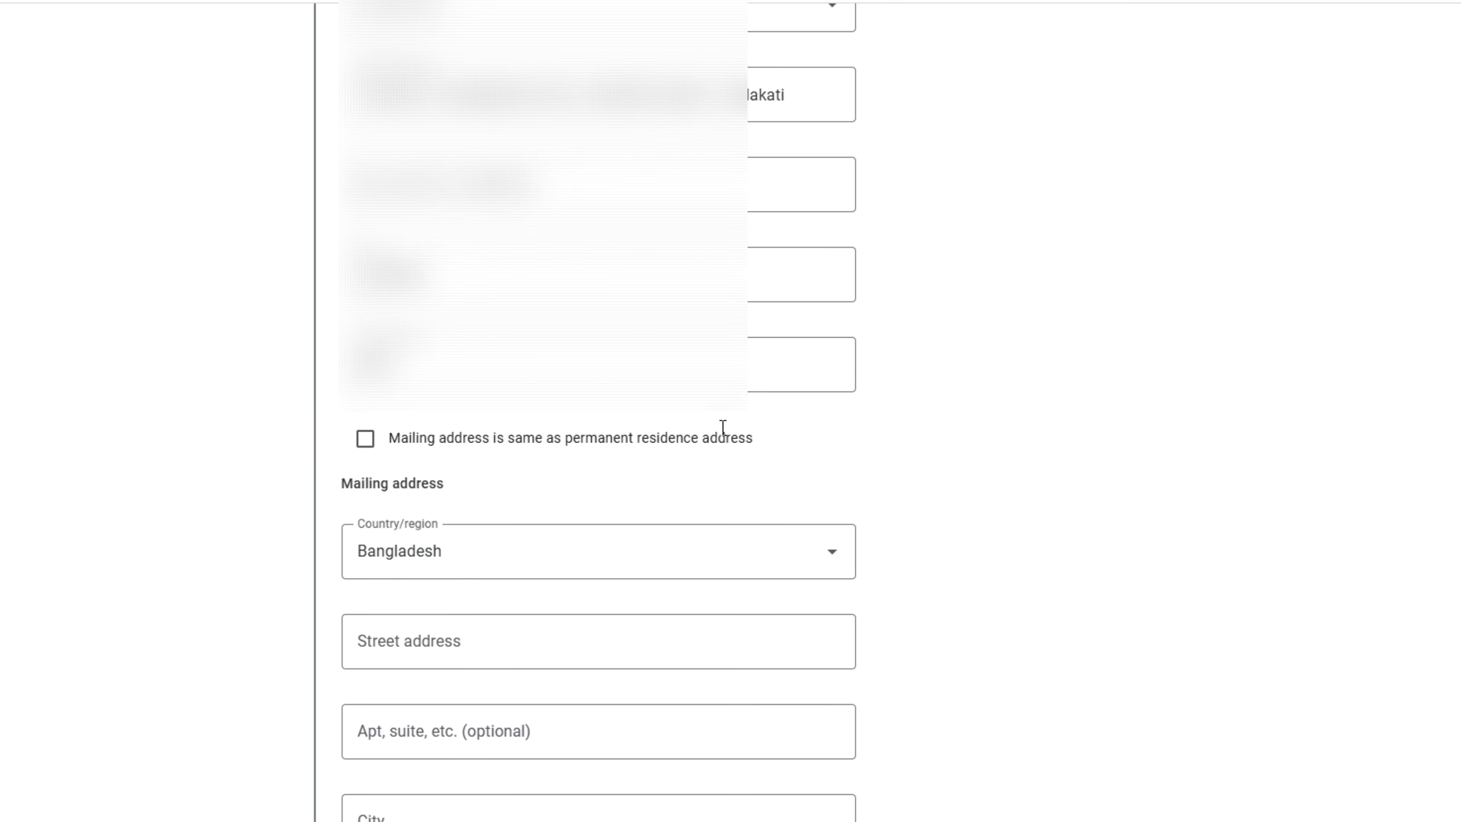
left_click_drag(444, 484, 345, 486)
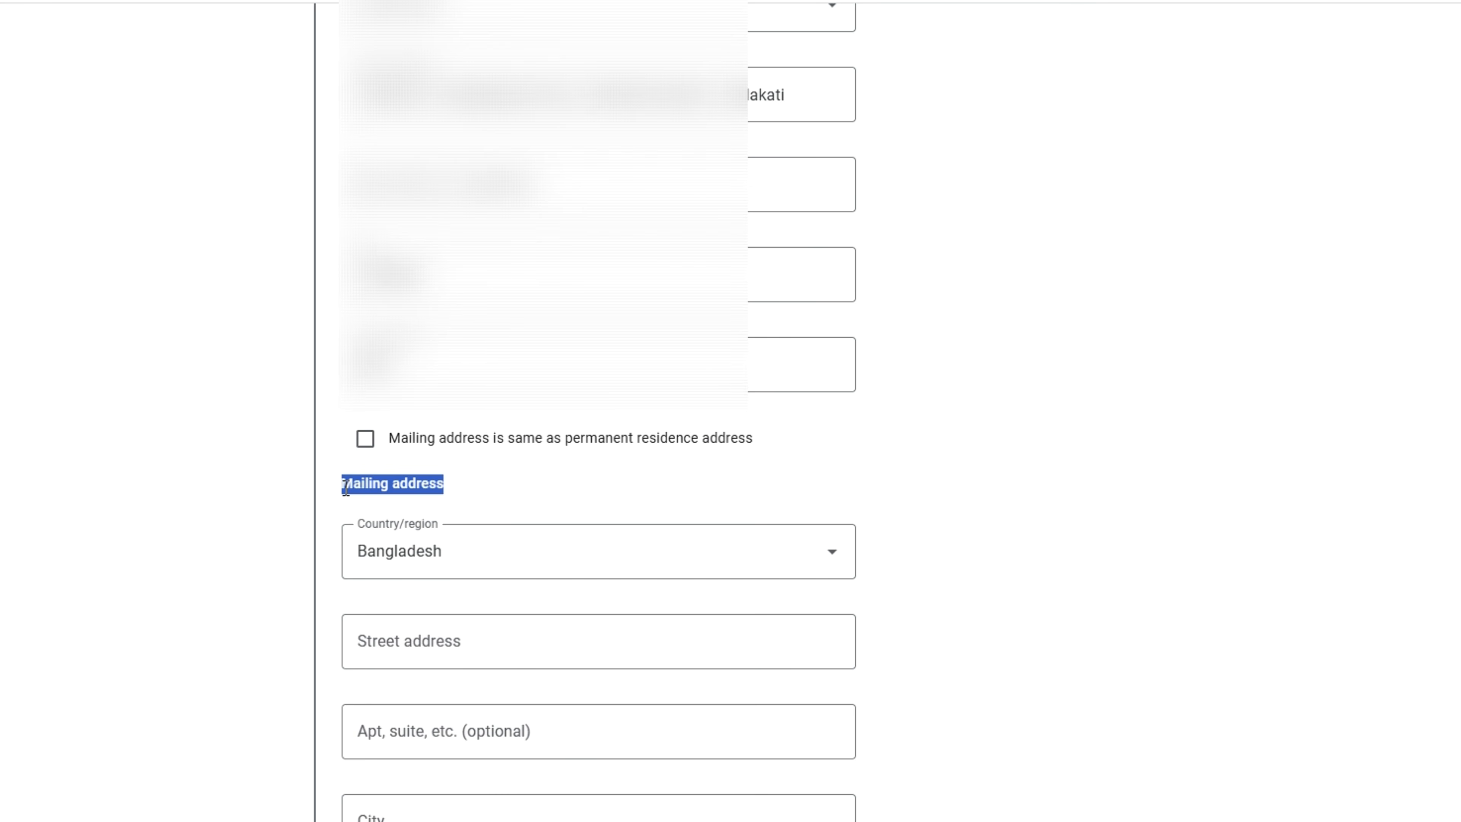
left_click(479, 492)
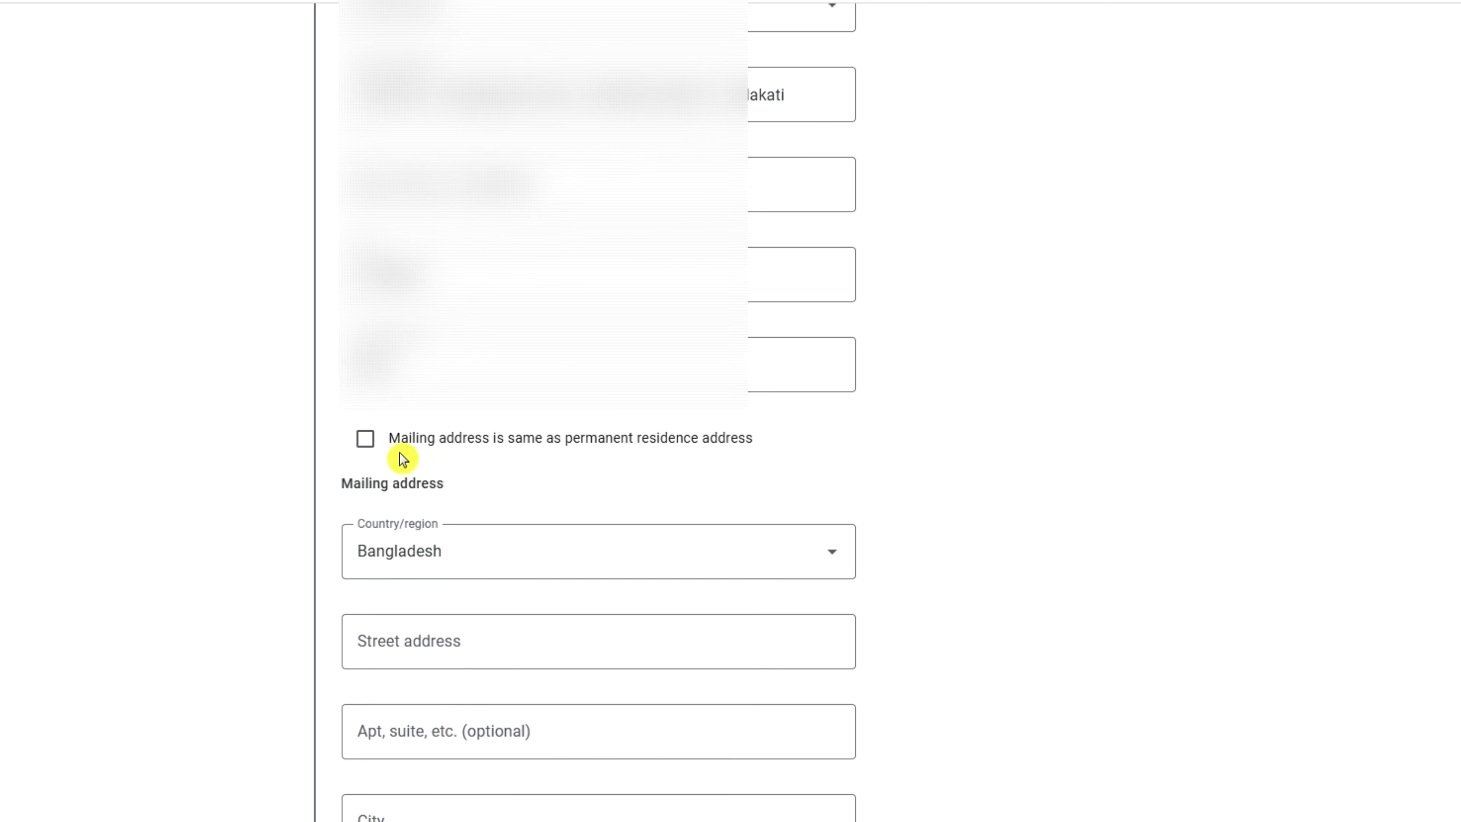
left_click(366, 442)
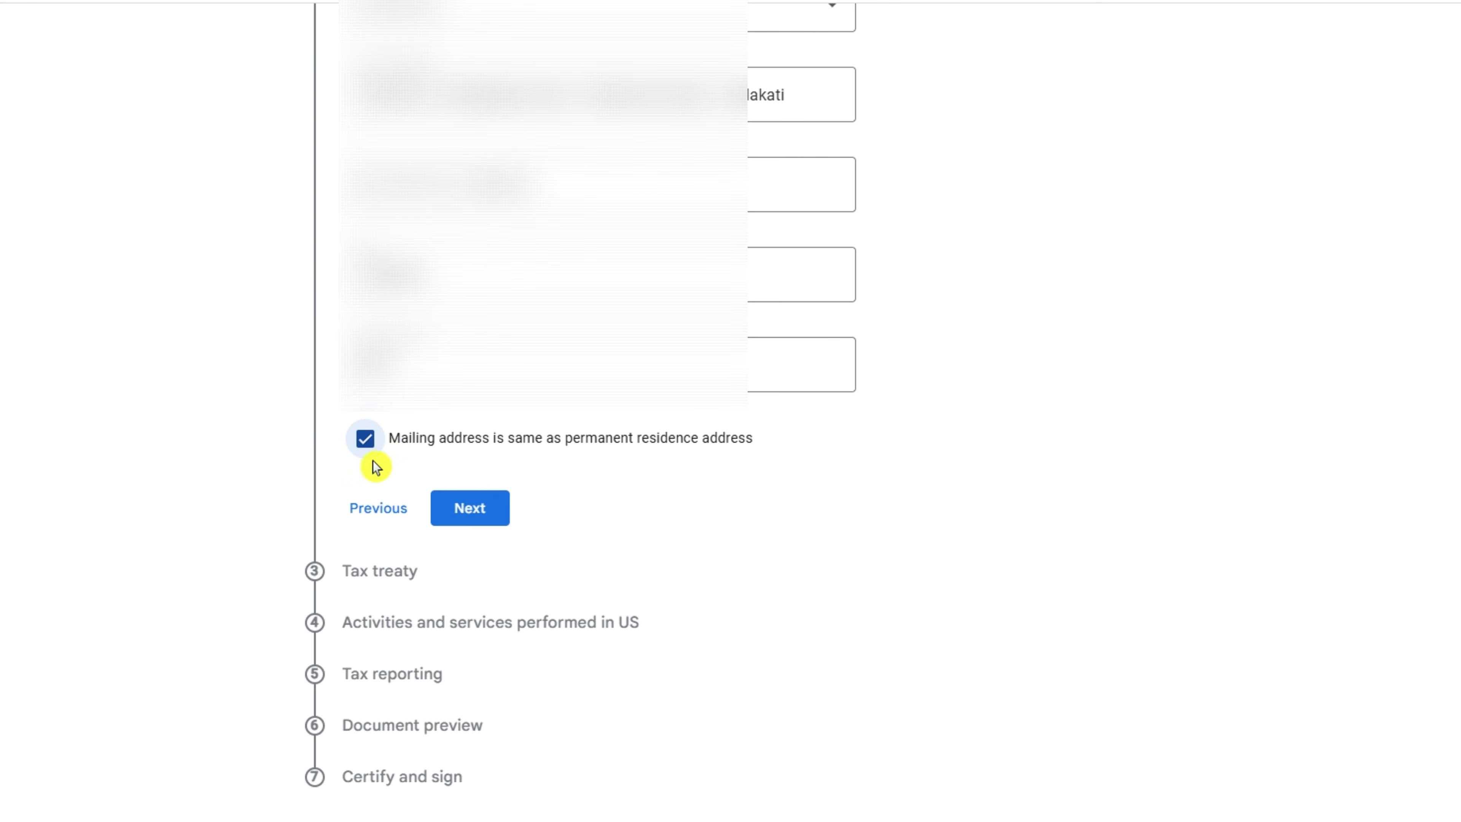
left_click(370, 445)
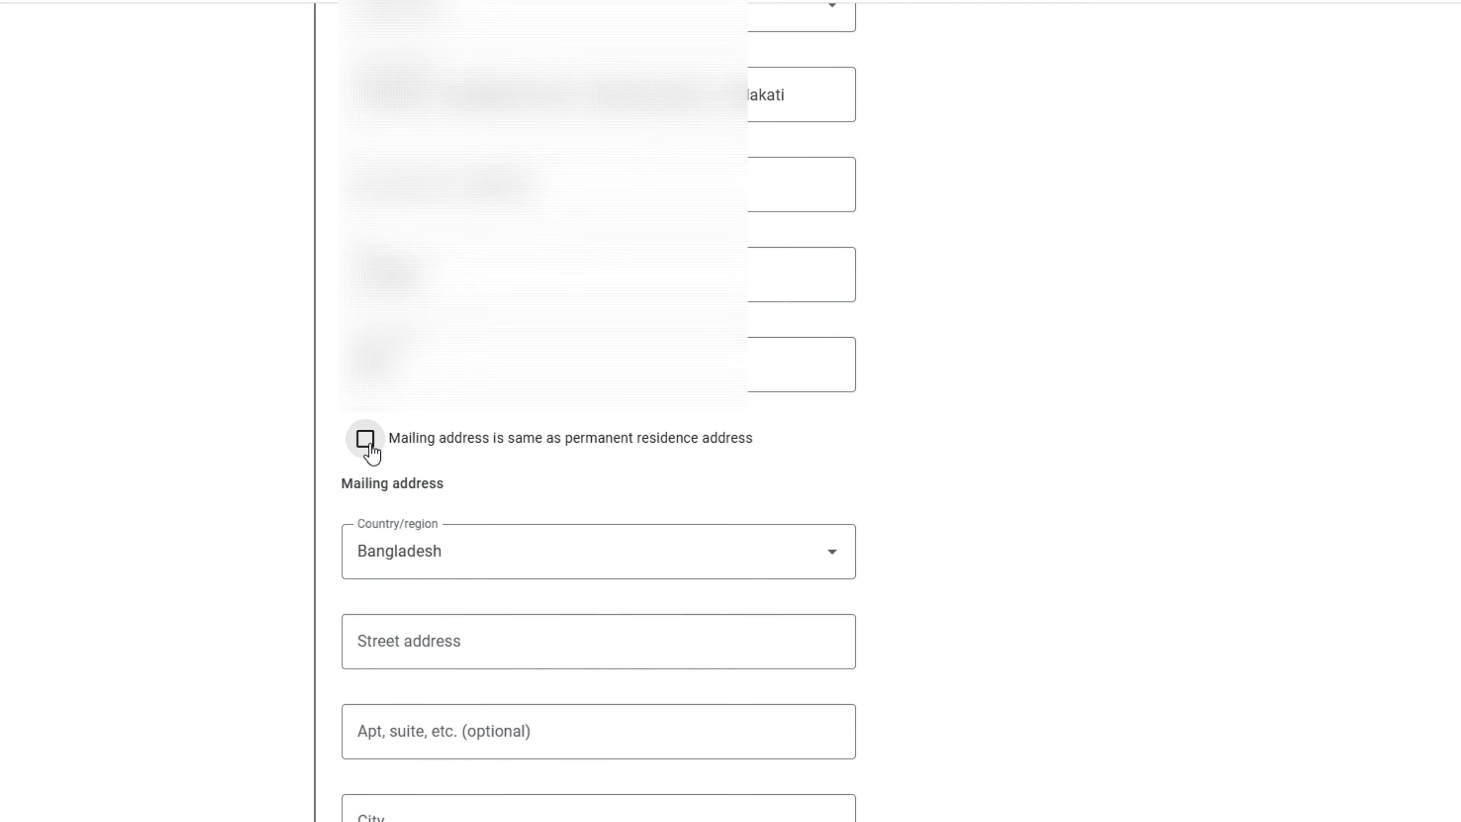
Step: Fill in the separate mailing address with street address, apartment, city and postal code, and continue to the Tax treaty section
scroll(688, 464, "down", 3)
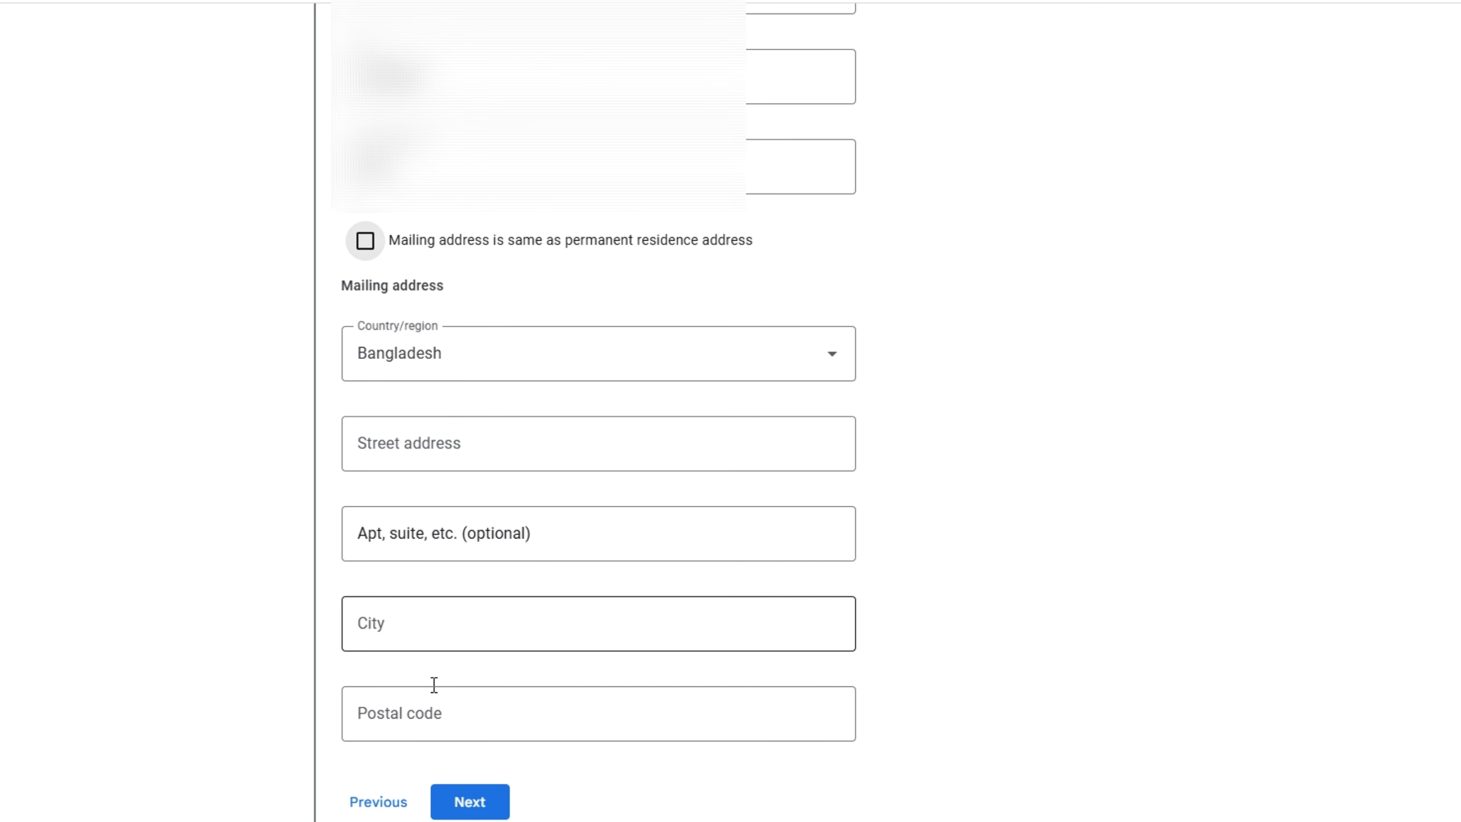
scroll(607, 500, "down", 3)
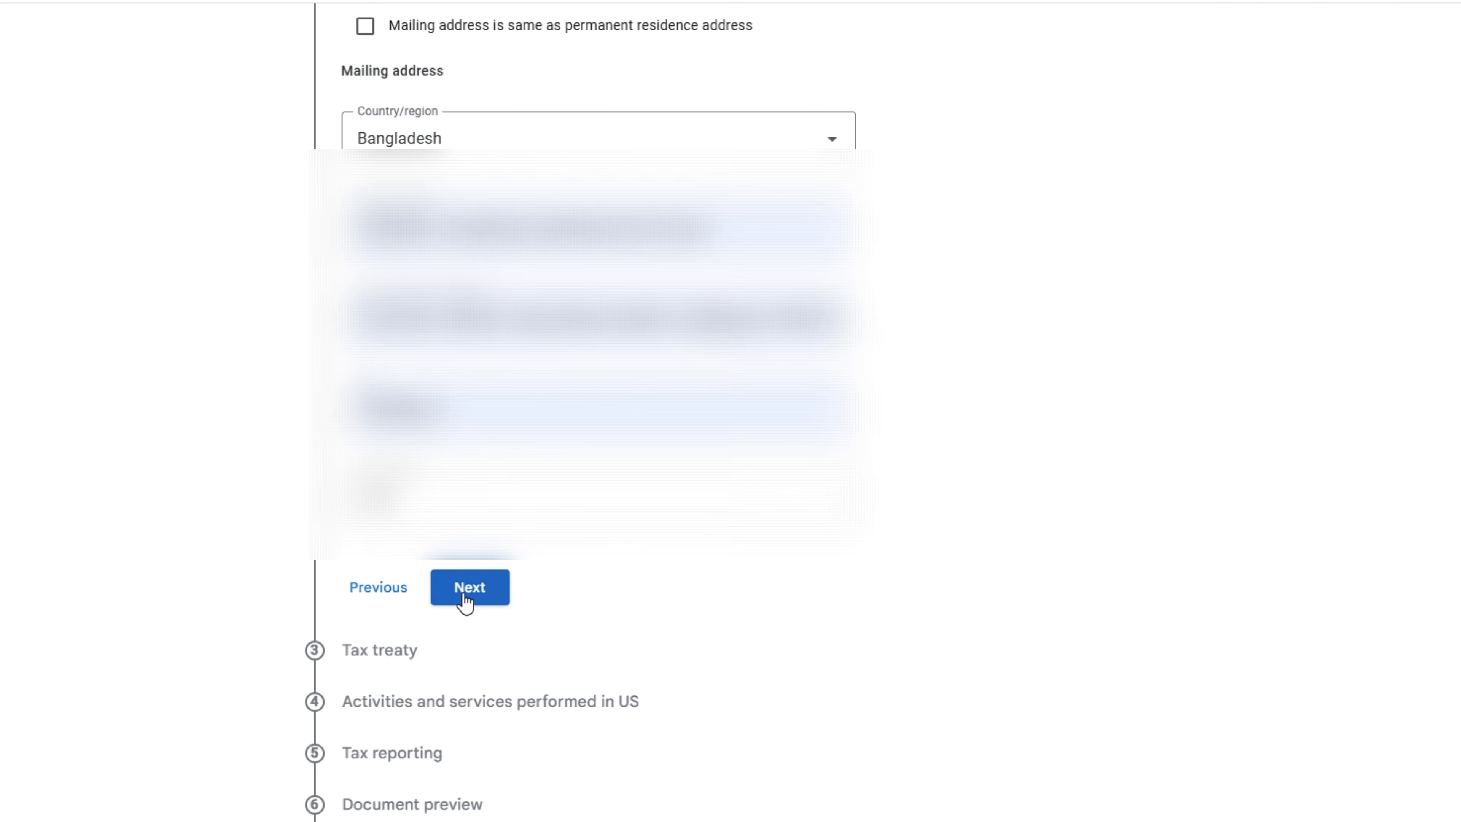
left_click(468, 597)
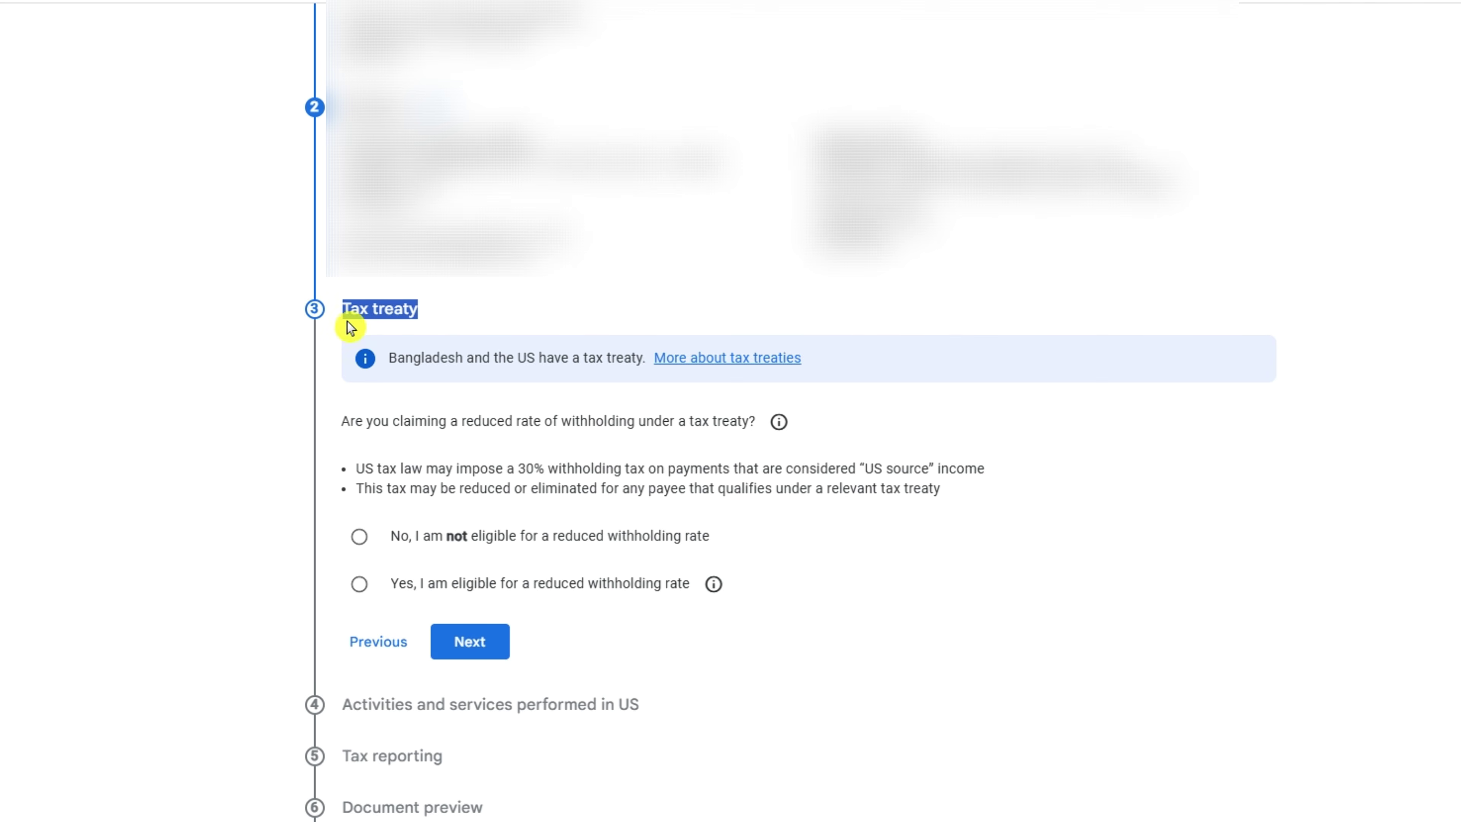
Step: Claim eligibility for a reduced withholding rate and declare treaty residency with Bangladesh as the country
left_click(1027, 538)
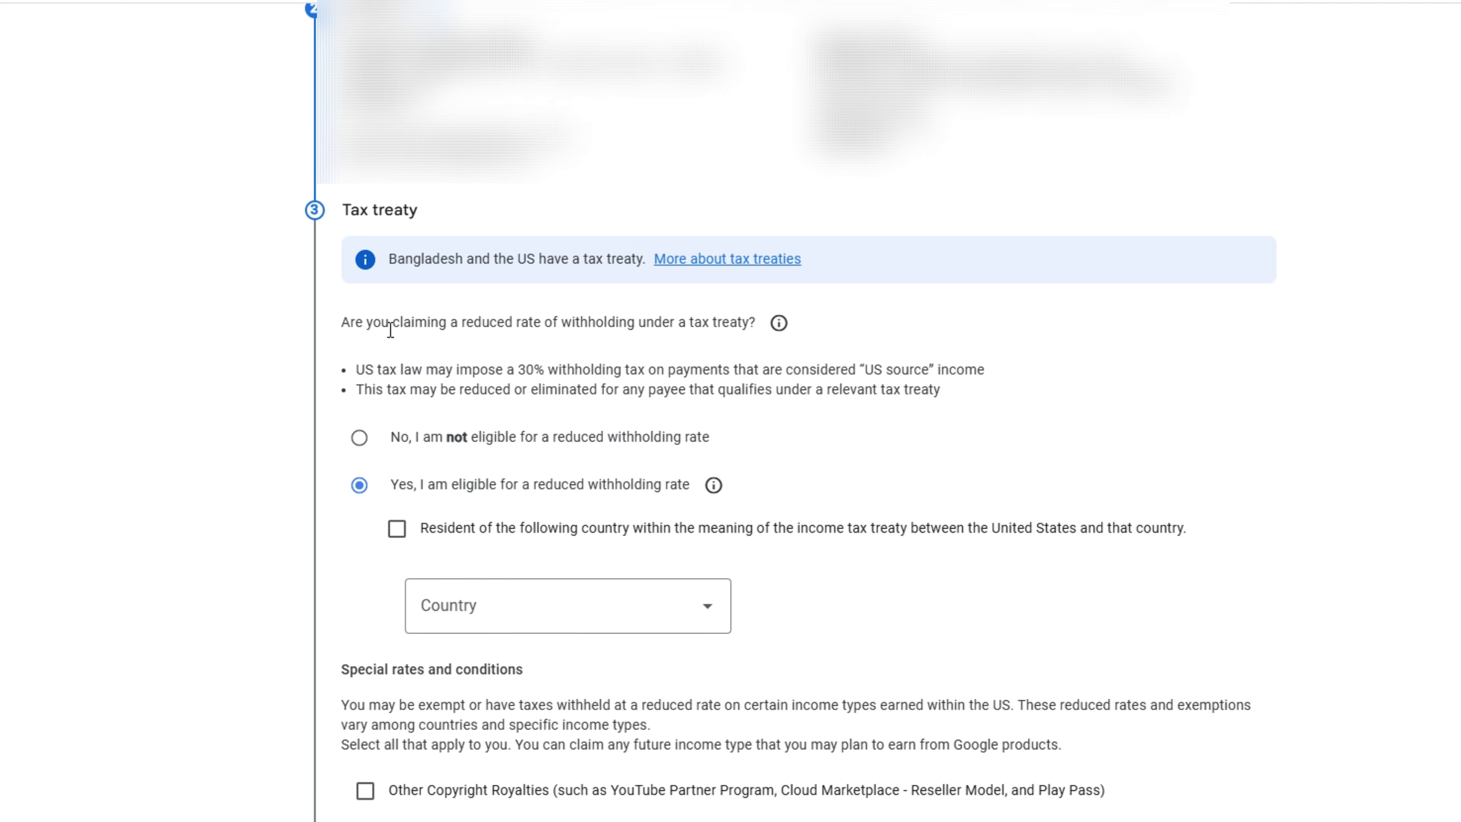
left_click_drag(389, 329, 520, 331)
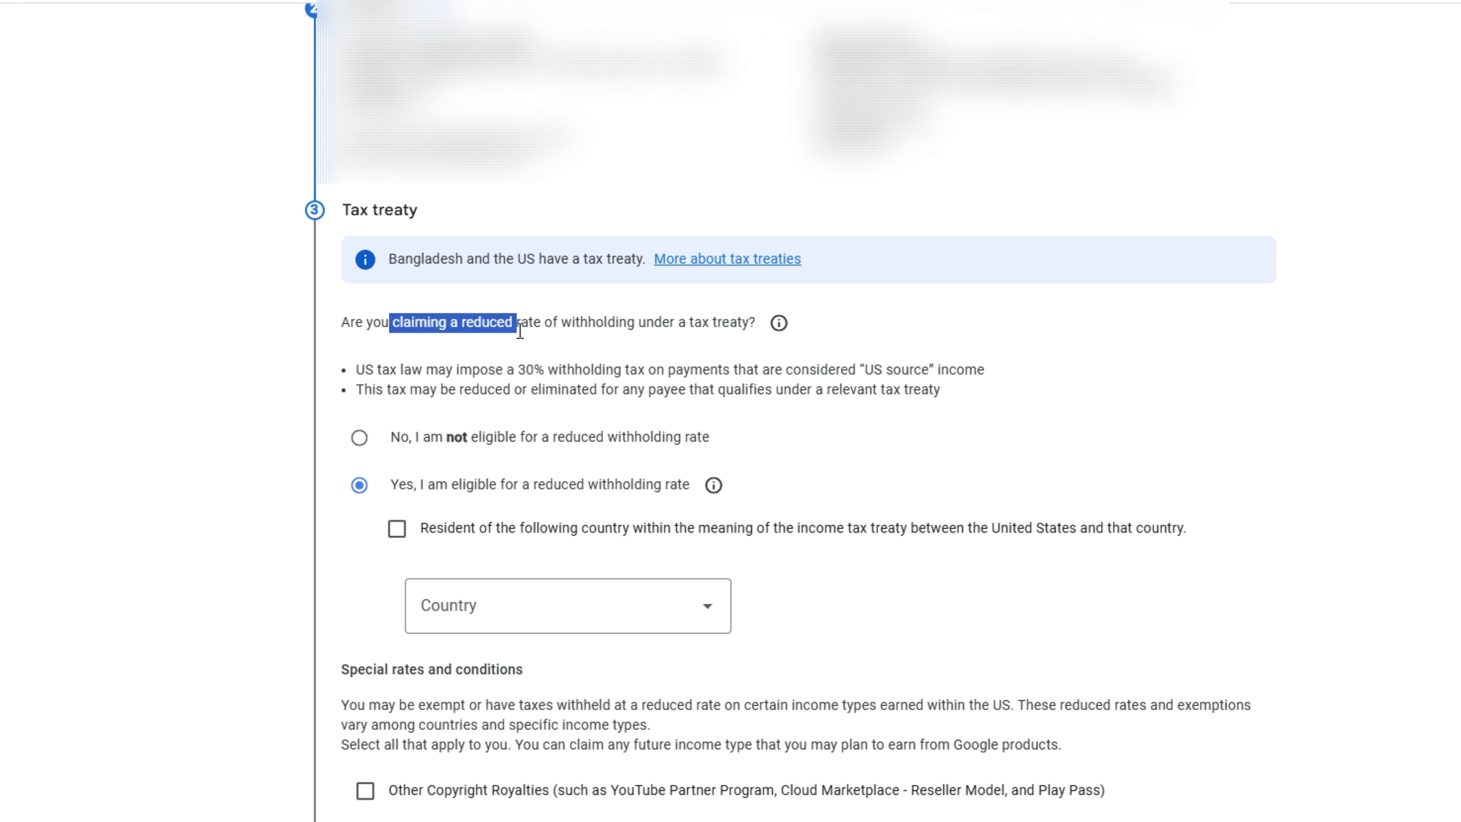
left_click(546, 360)
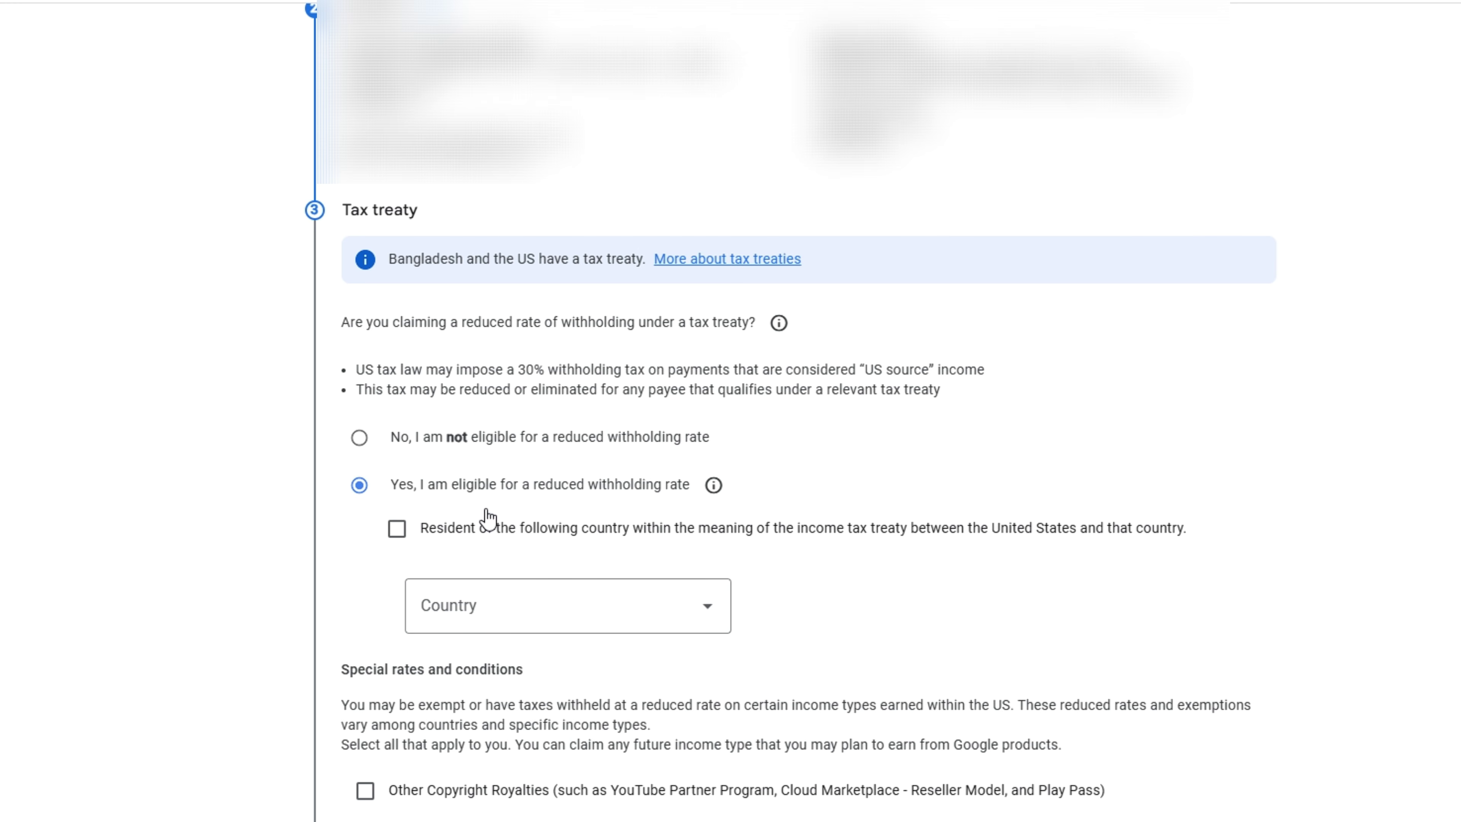
left_click(397, 529)
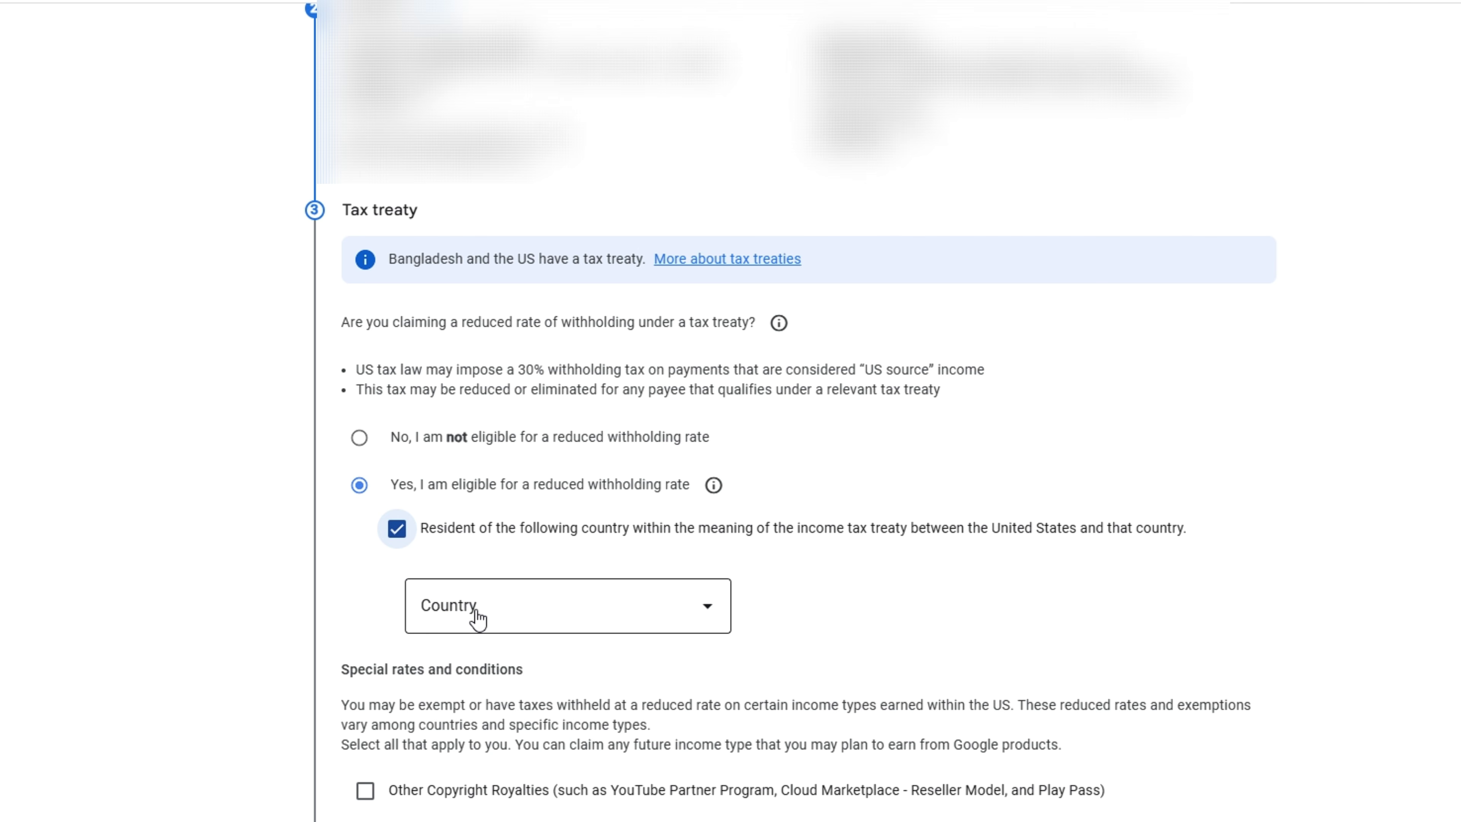
left_click(463, 609)
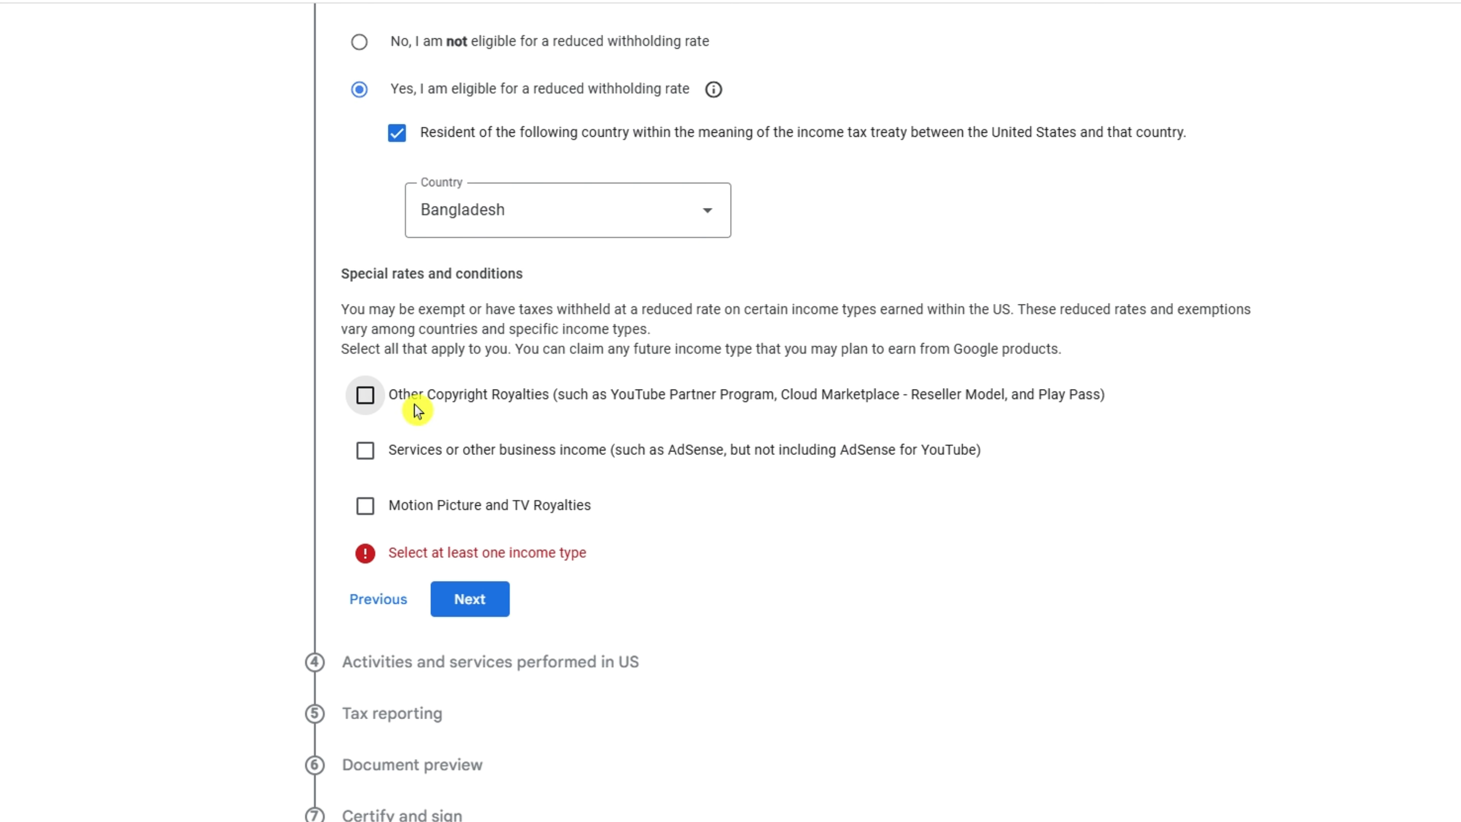
Step: Claim Other Copyright Royalties under Article 12 and paragraph 2 at the 10% reduced treaty rate, and confirm the treaty terms statement
left_click(367, 400)
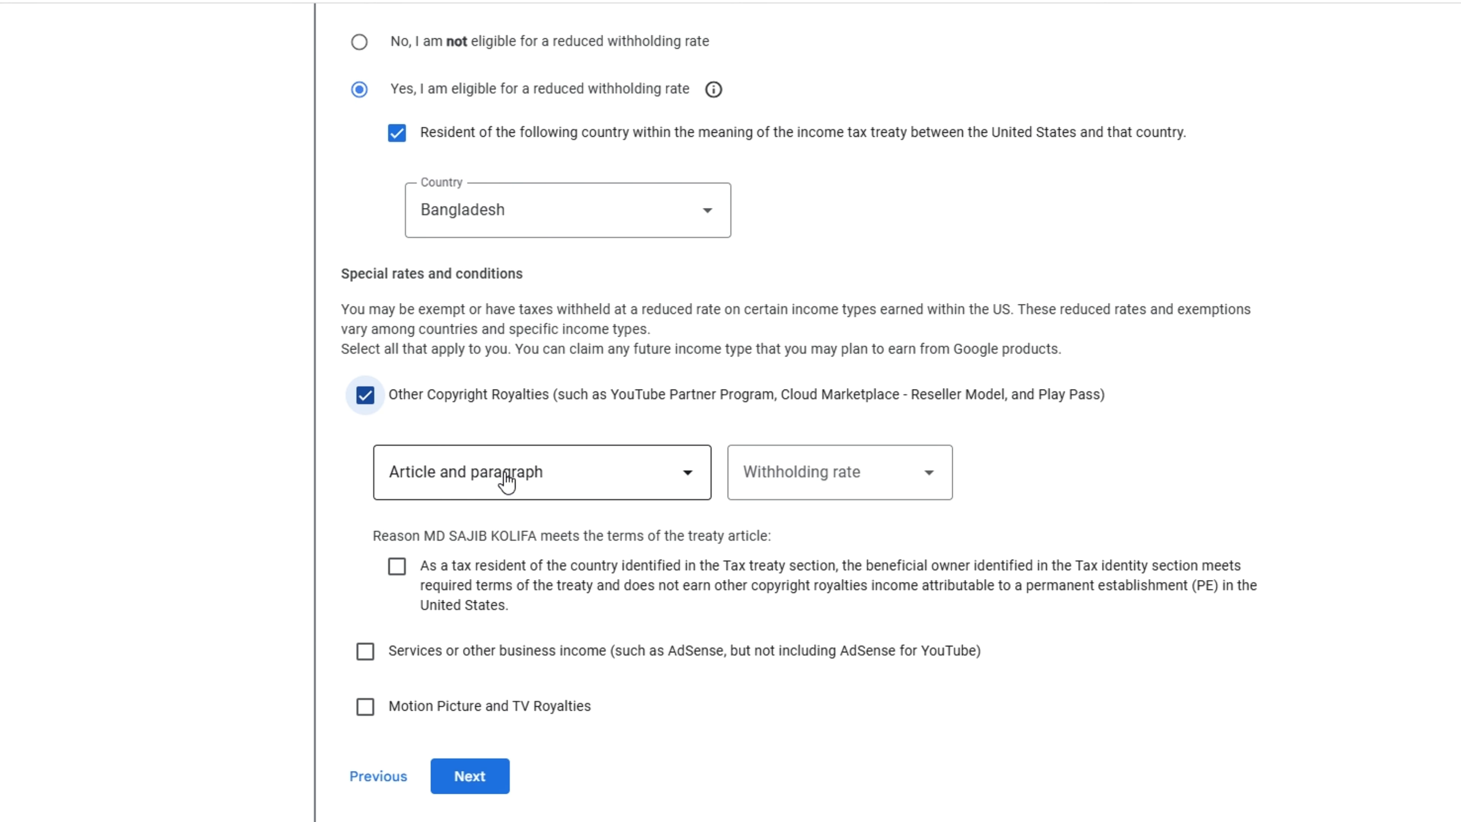
left_click(579, 484)
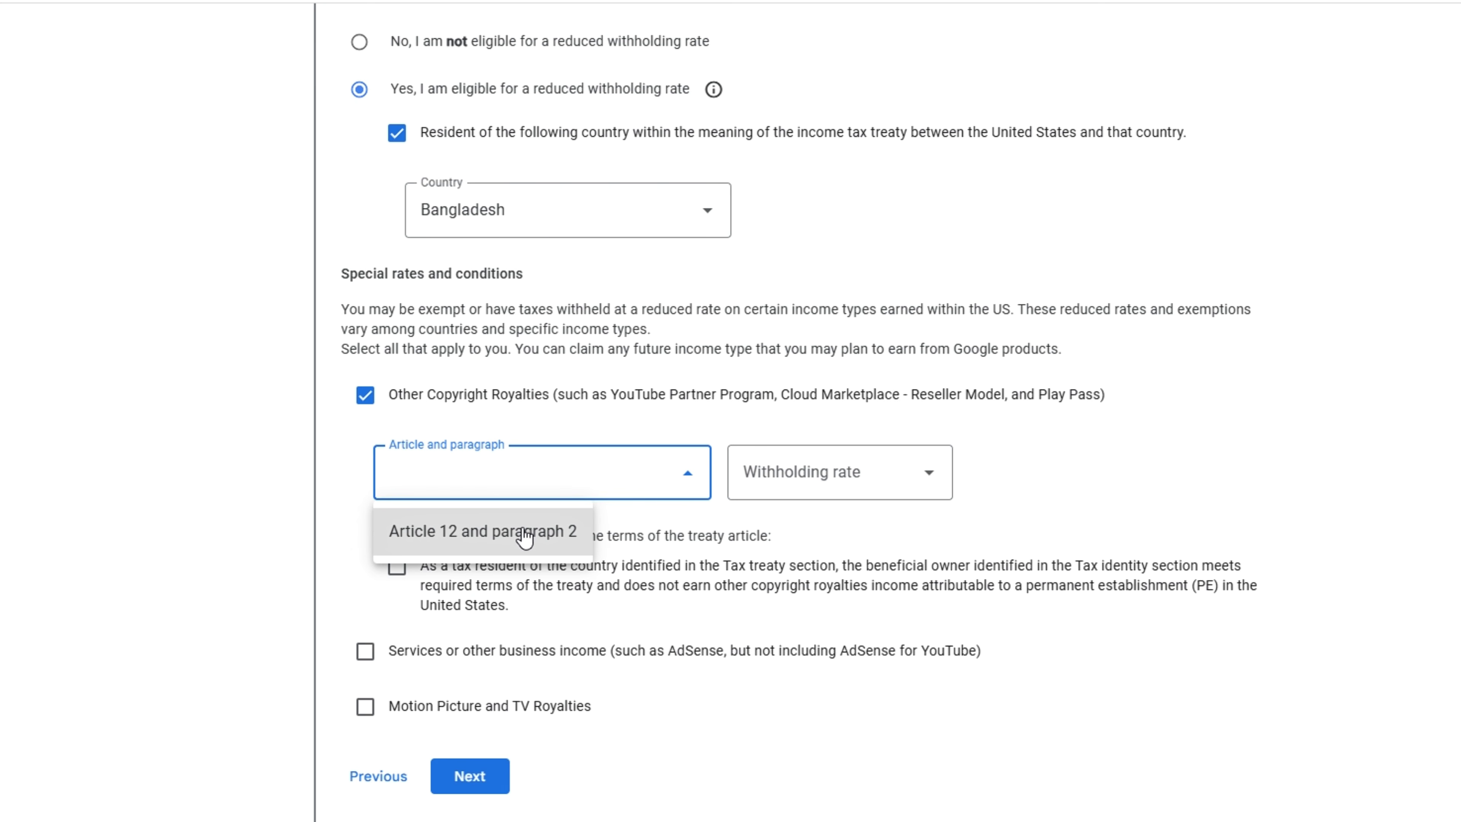
left_click(556, 533)
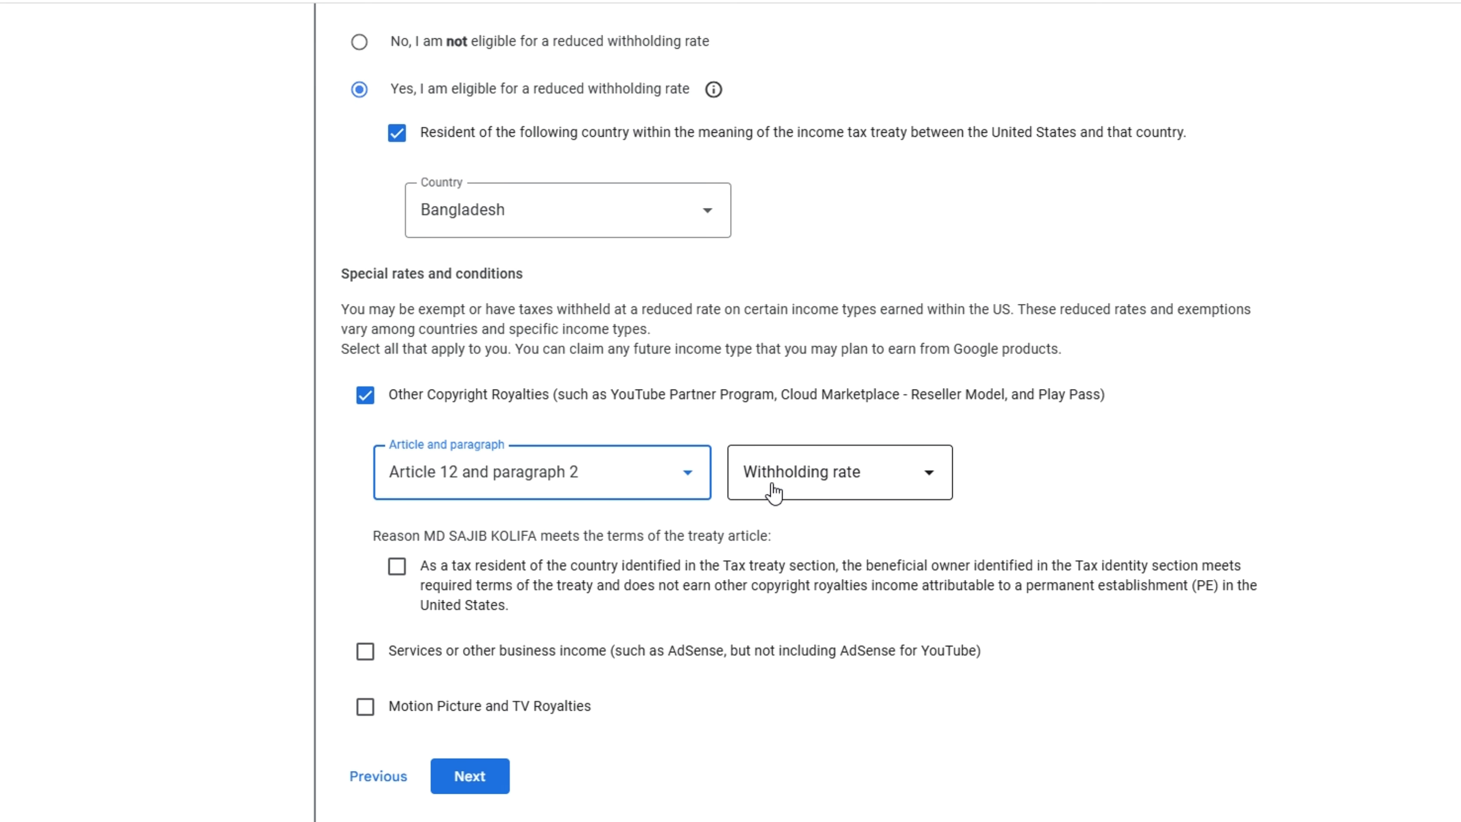
left_click(817, 484)
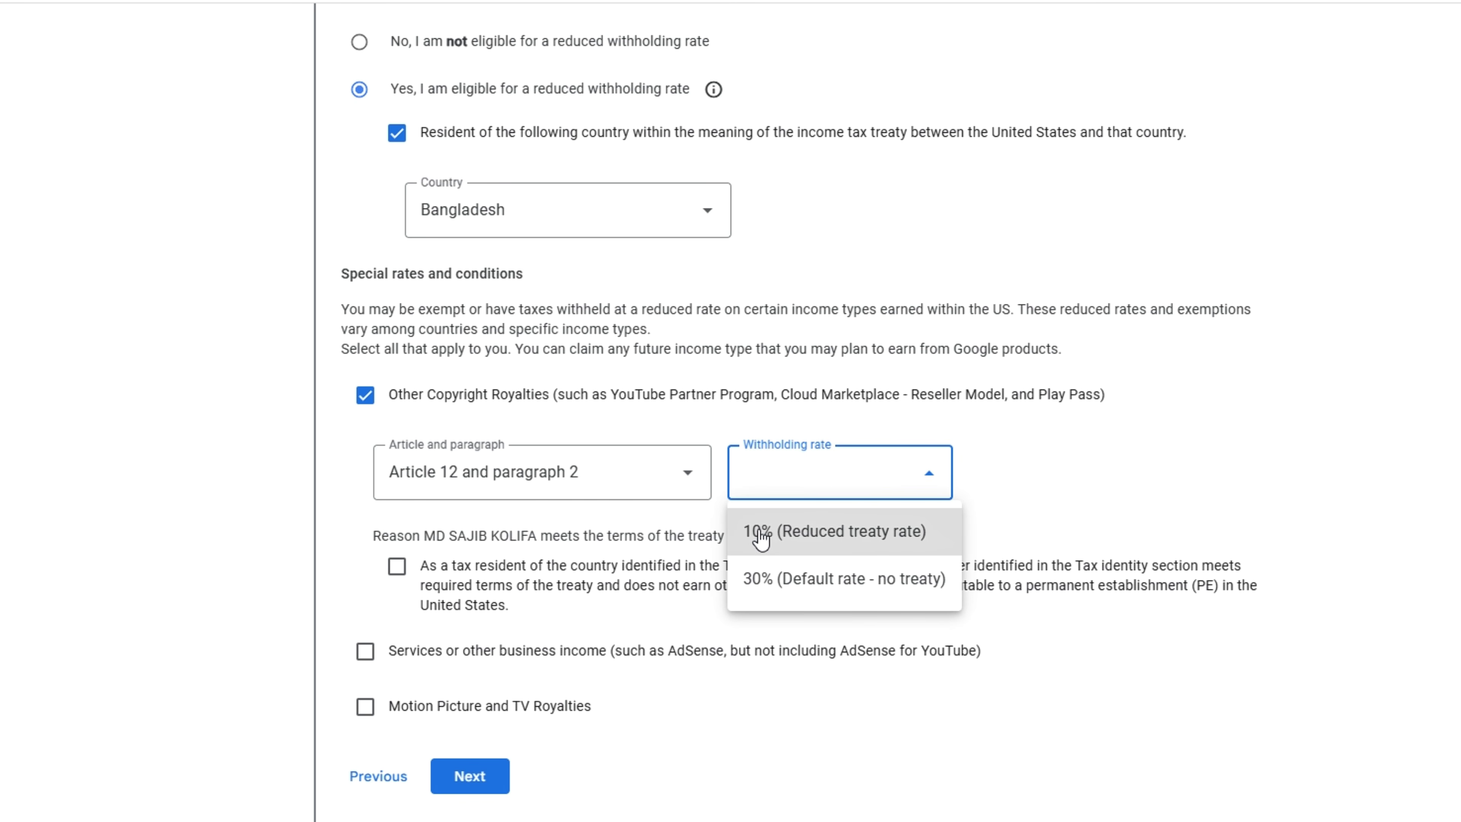
left_click(827, 535)
scroll(734, 526, "down", 2)
left_click(399, 475)
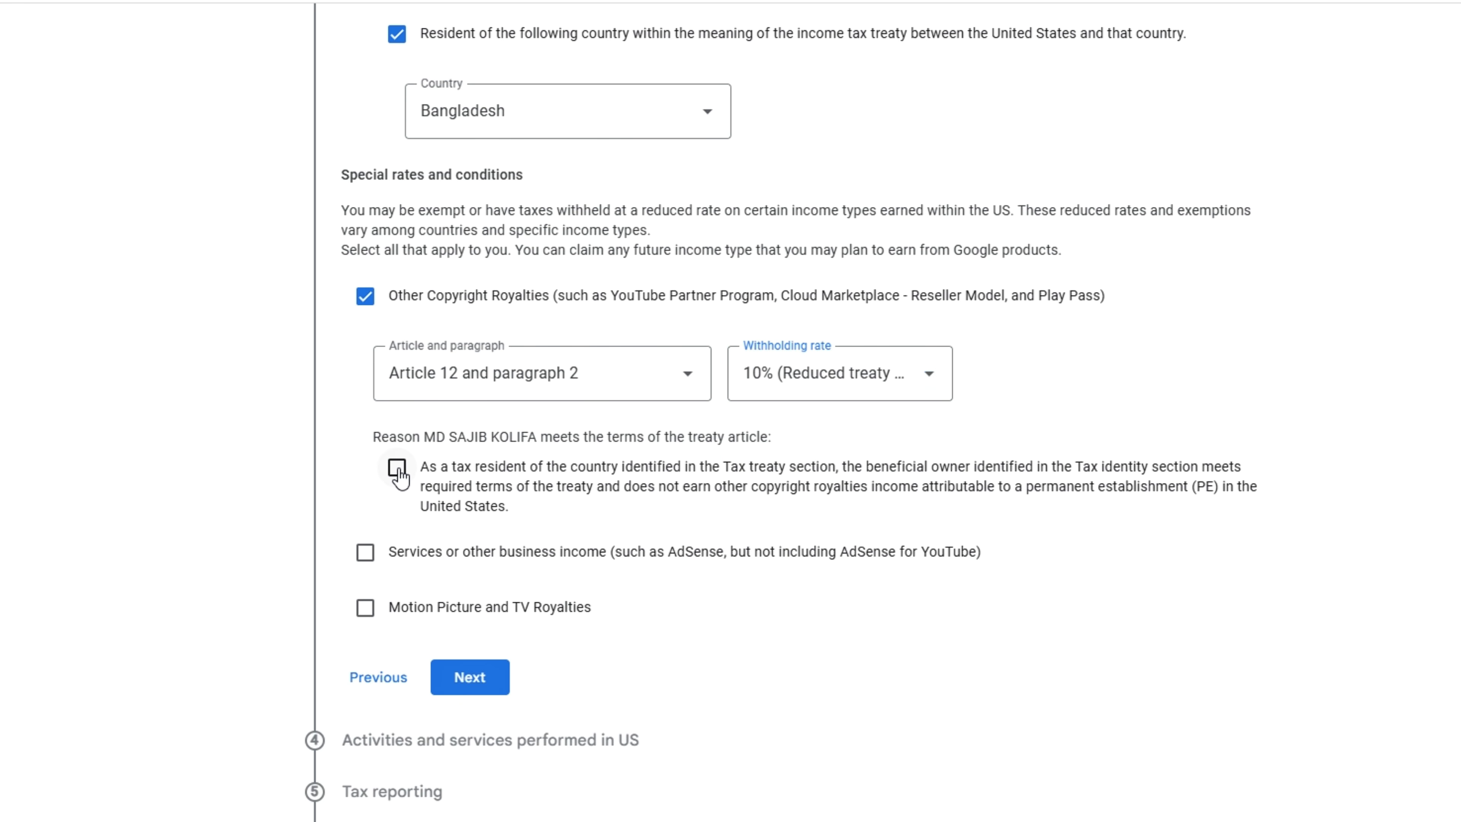
left_click(397, 474)
Step: Claim Services or other business income under Article 7 and paragraph 1 at the 0% reduced treaty rate, and confirm the treaty terms statement
scroll(393, 464, "down", 2)
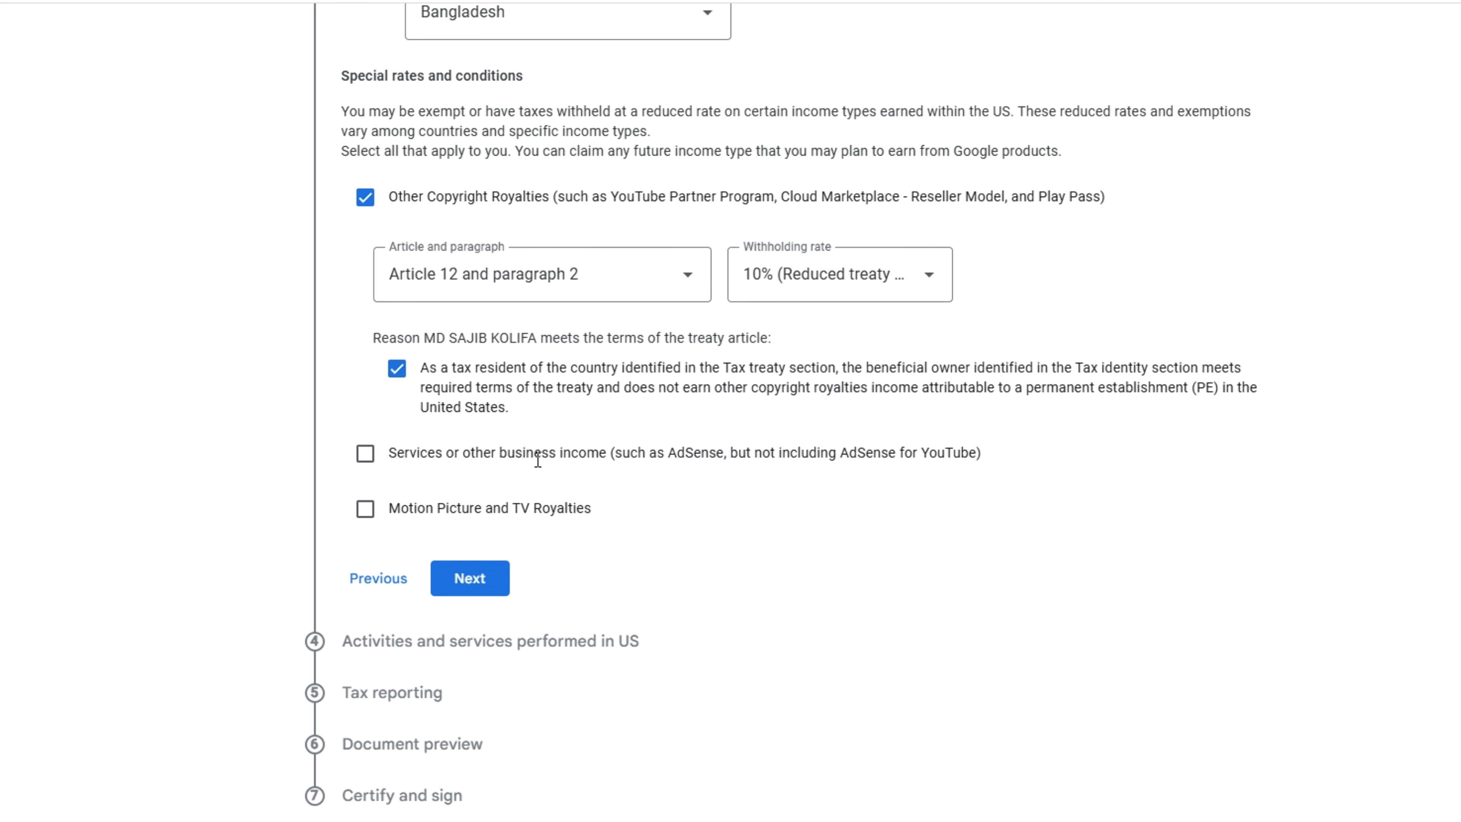
left_click(366, 454)
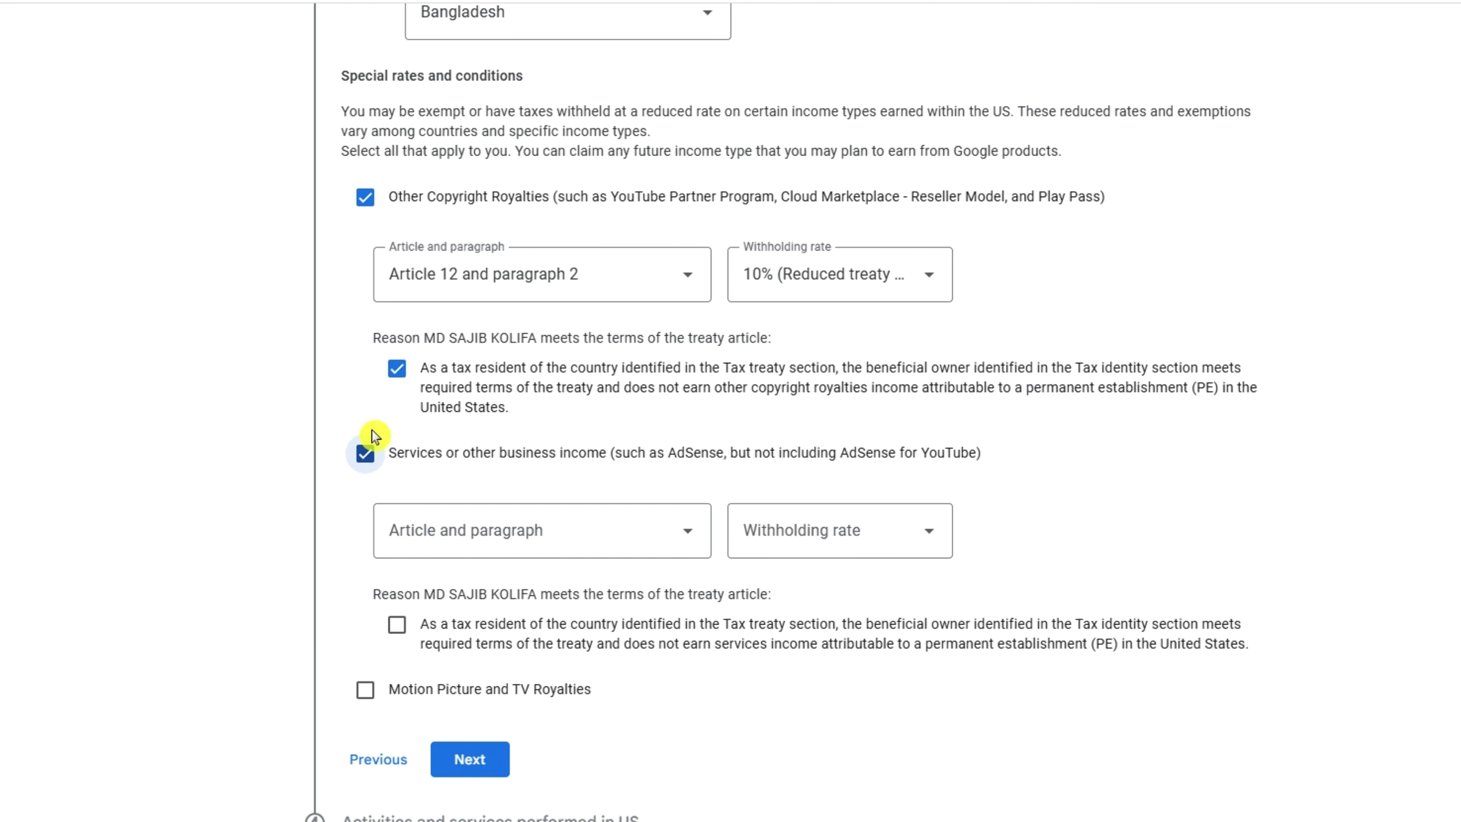
left_click(541, 544)
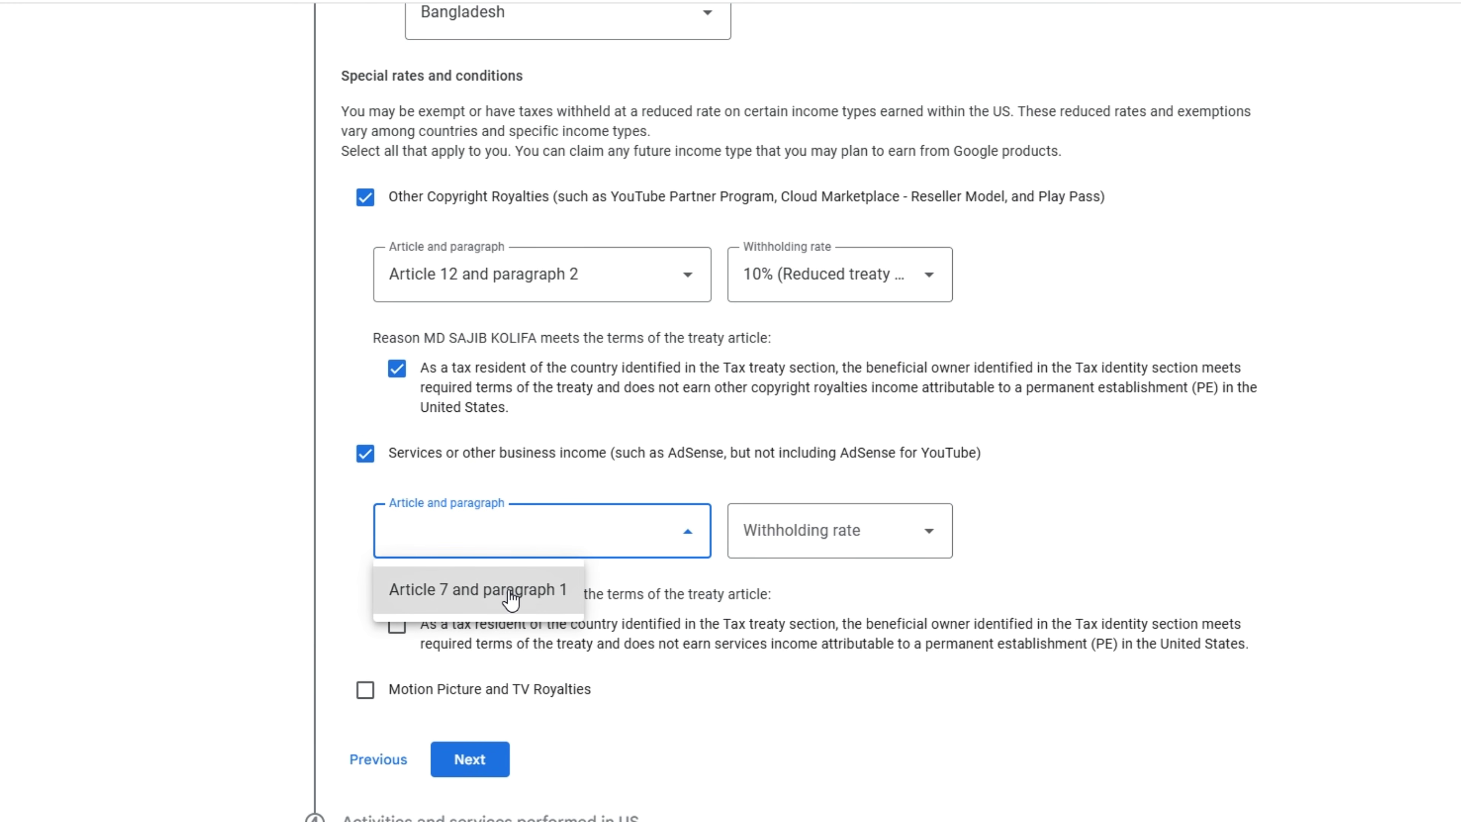
left_click(510, 599)
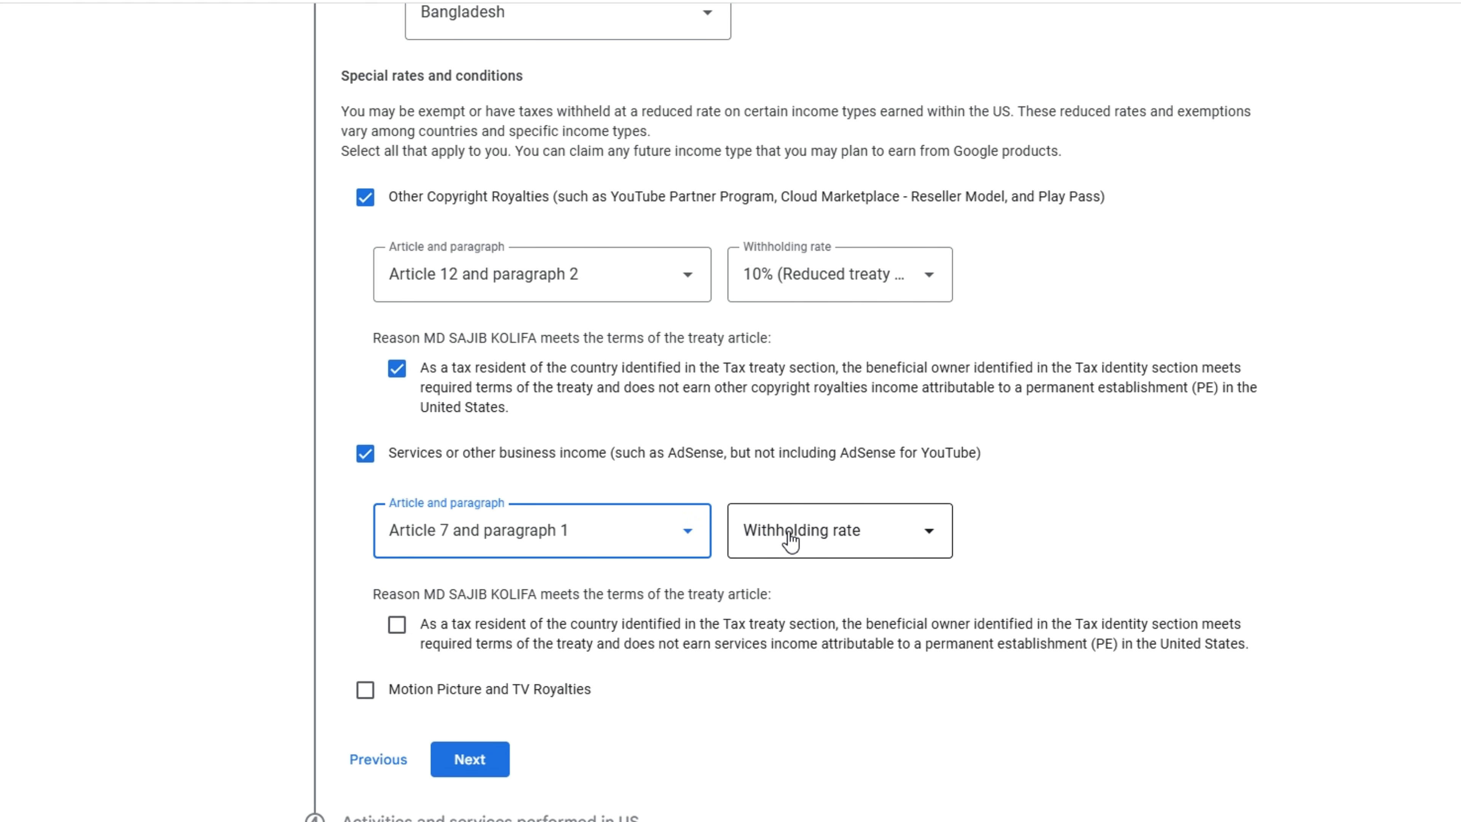
left_click(861, 540)
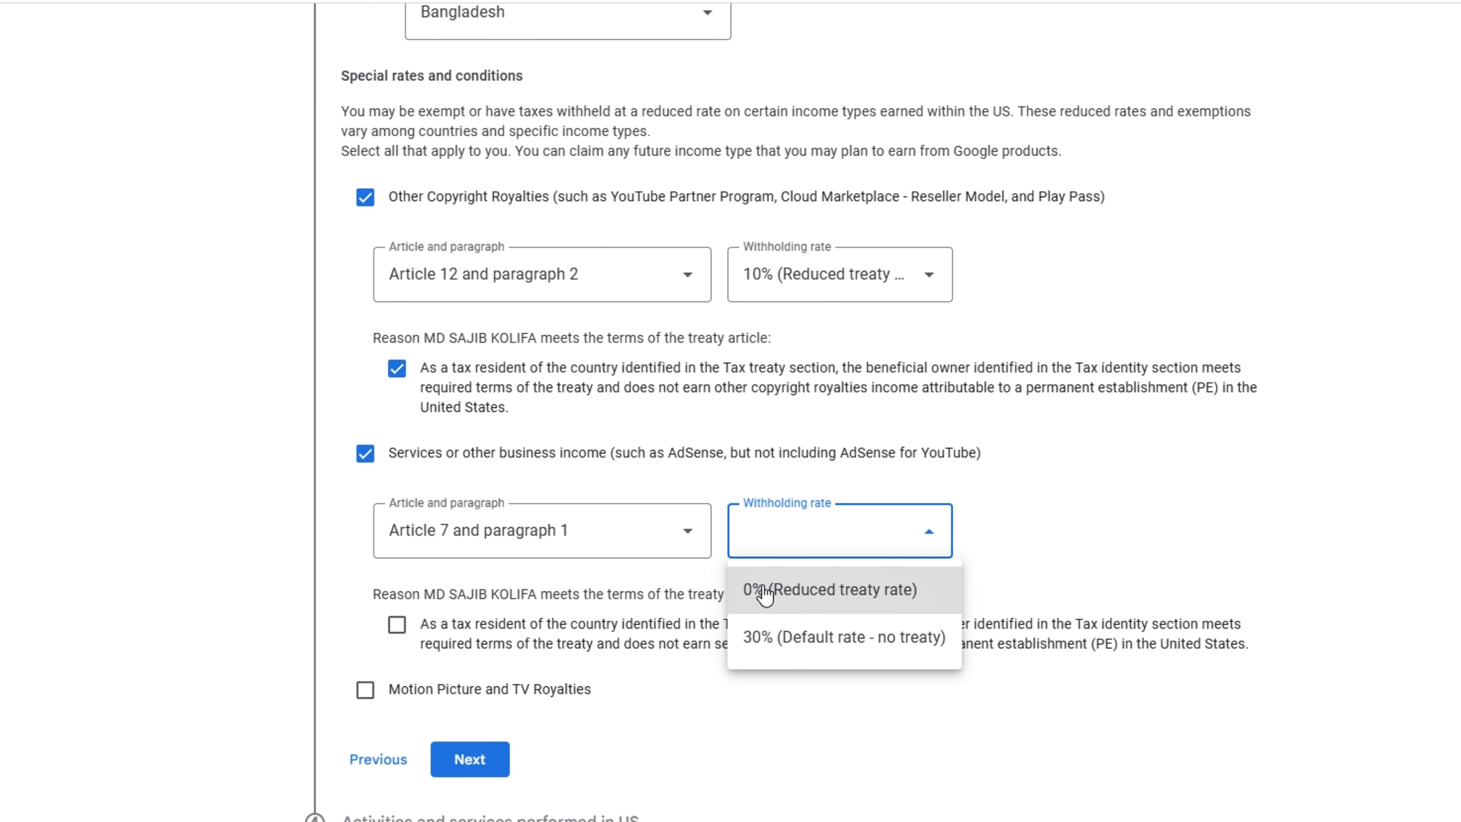
left_click(787, 592)
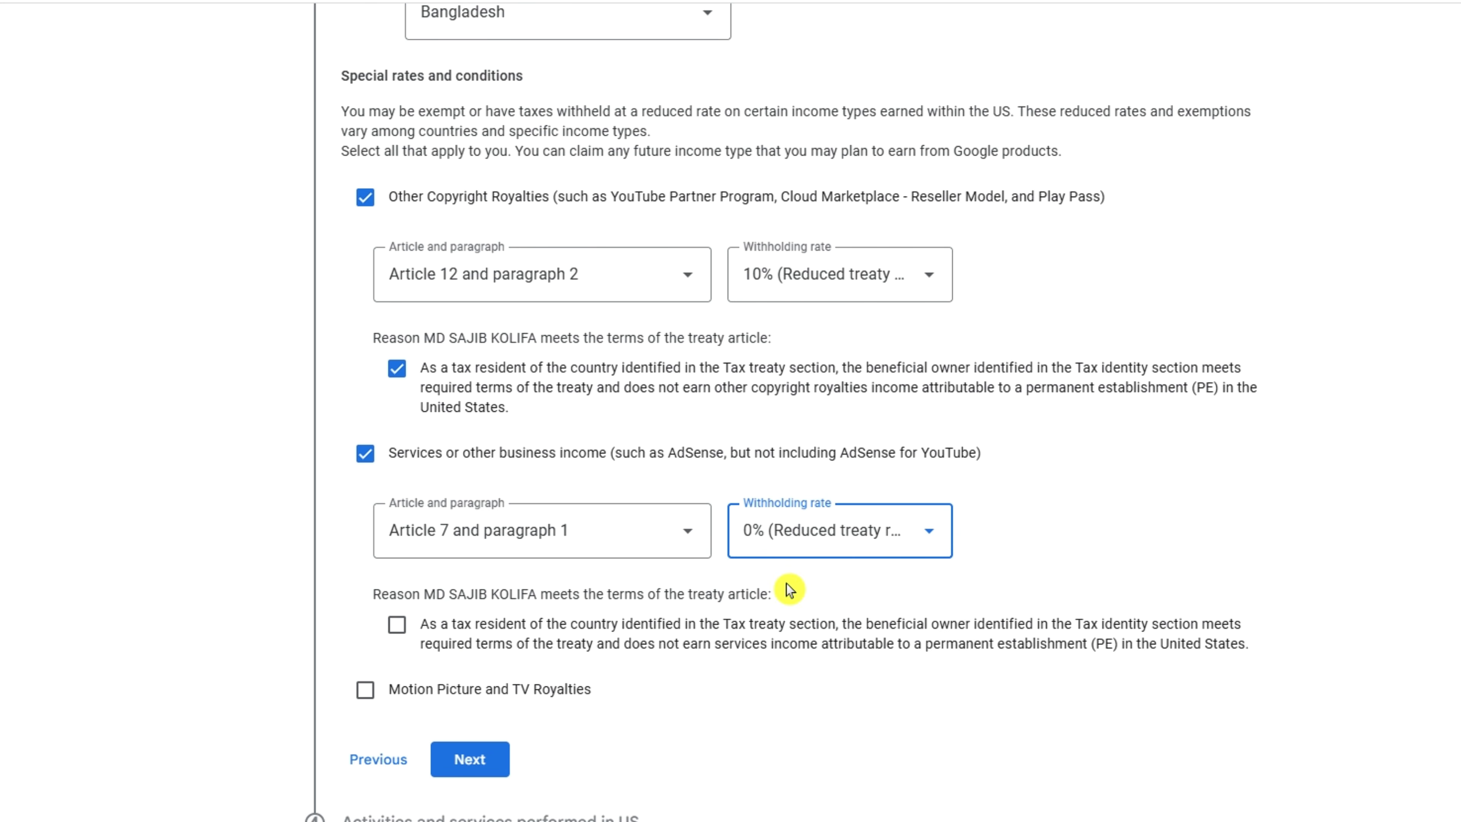
scroll(518, 460, "down", 3)
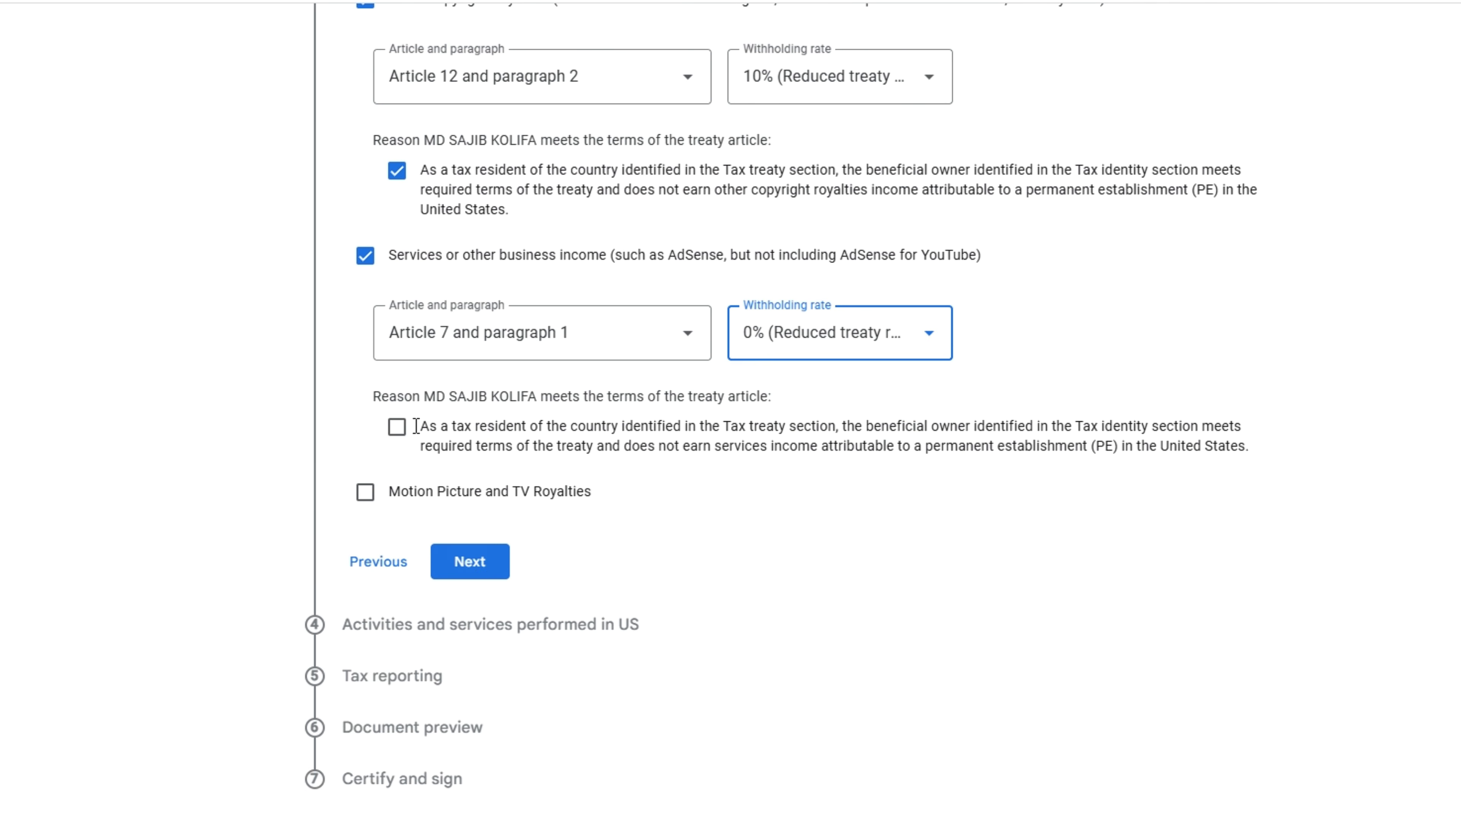
left_click(397, 427)
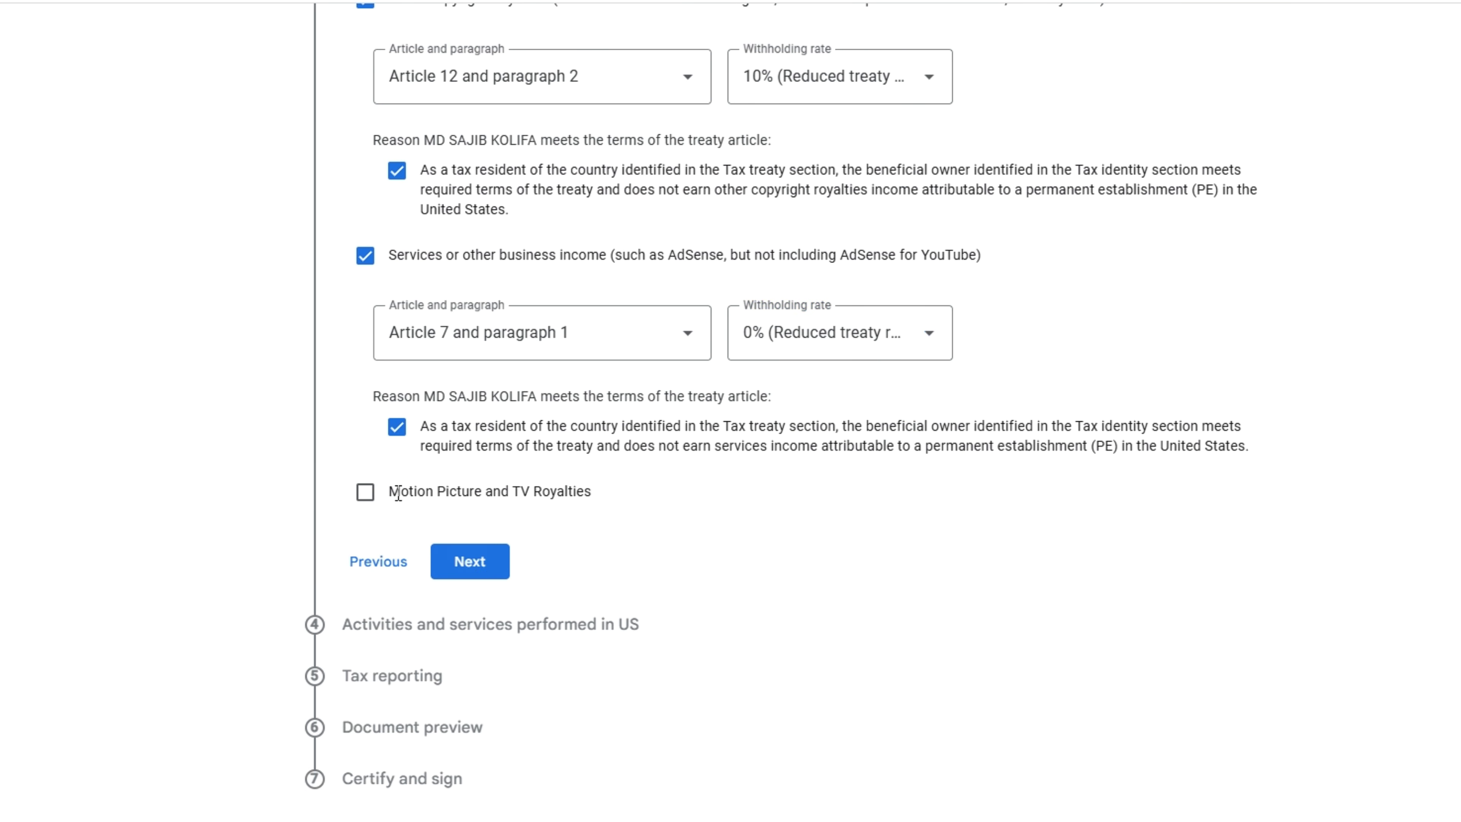
Step: Claim Motion Picture and TV Royalties under Article 12 and paragraph 2 at the 10% reduced treaty rate, and confirm the treaty terms statement
left_click_drag(398, 494, 506, 498)
left_click_drag(563, 500, 600, 506)
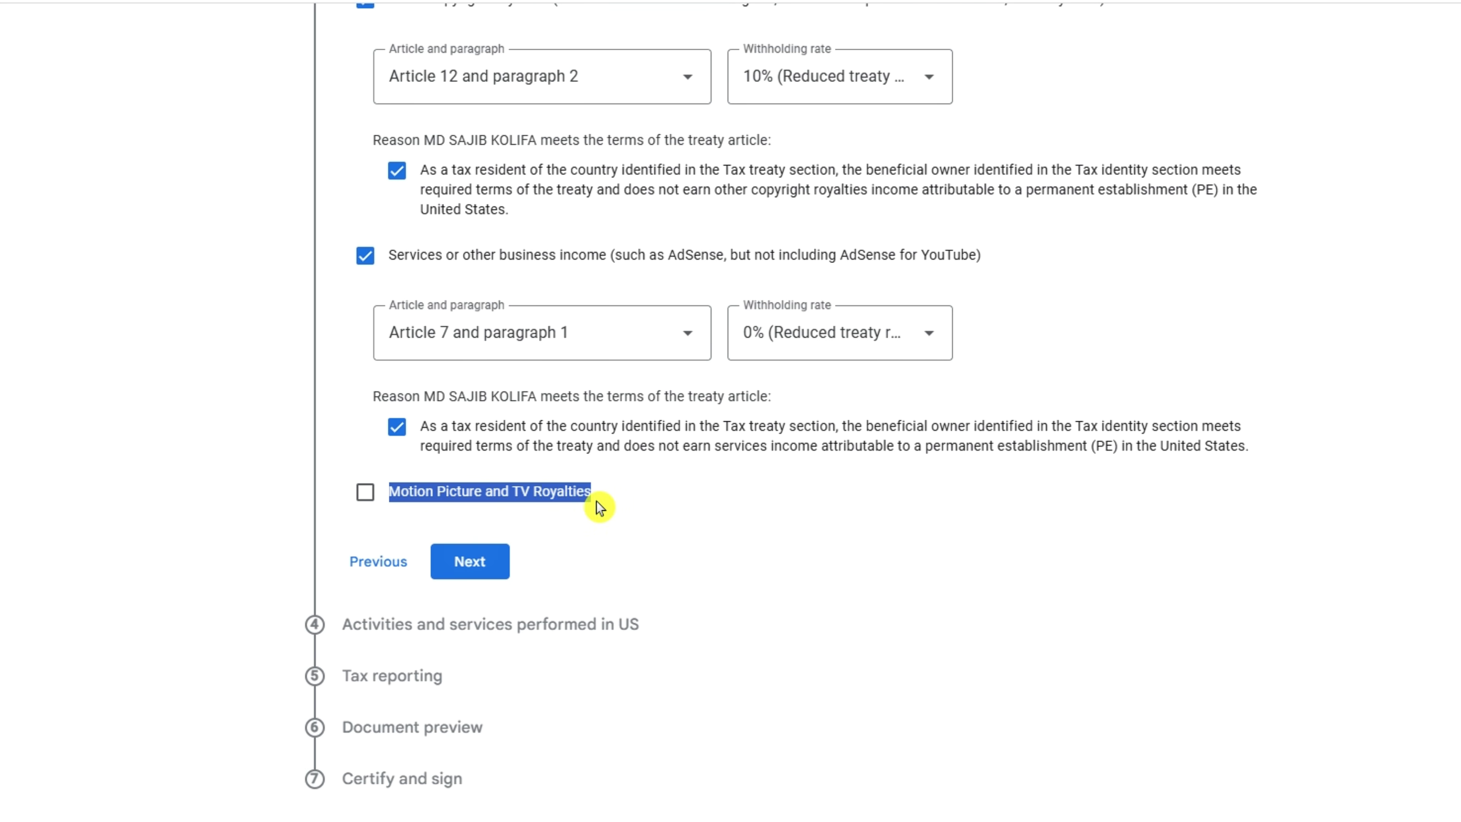
left_click(632, 499)
left_click(365, 492)
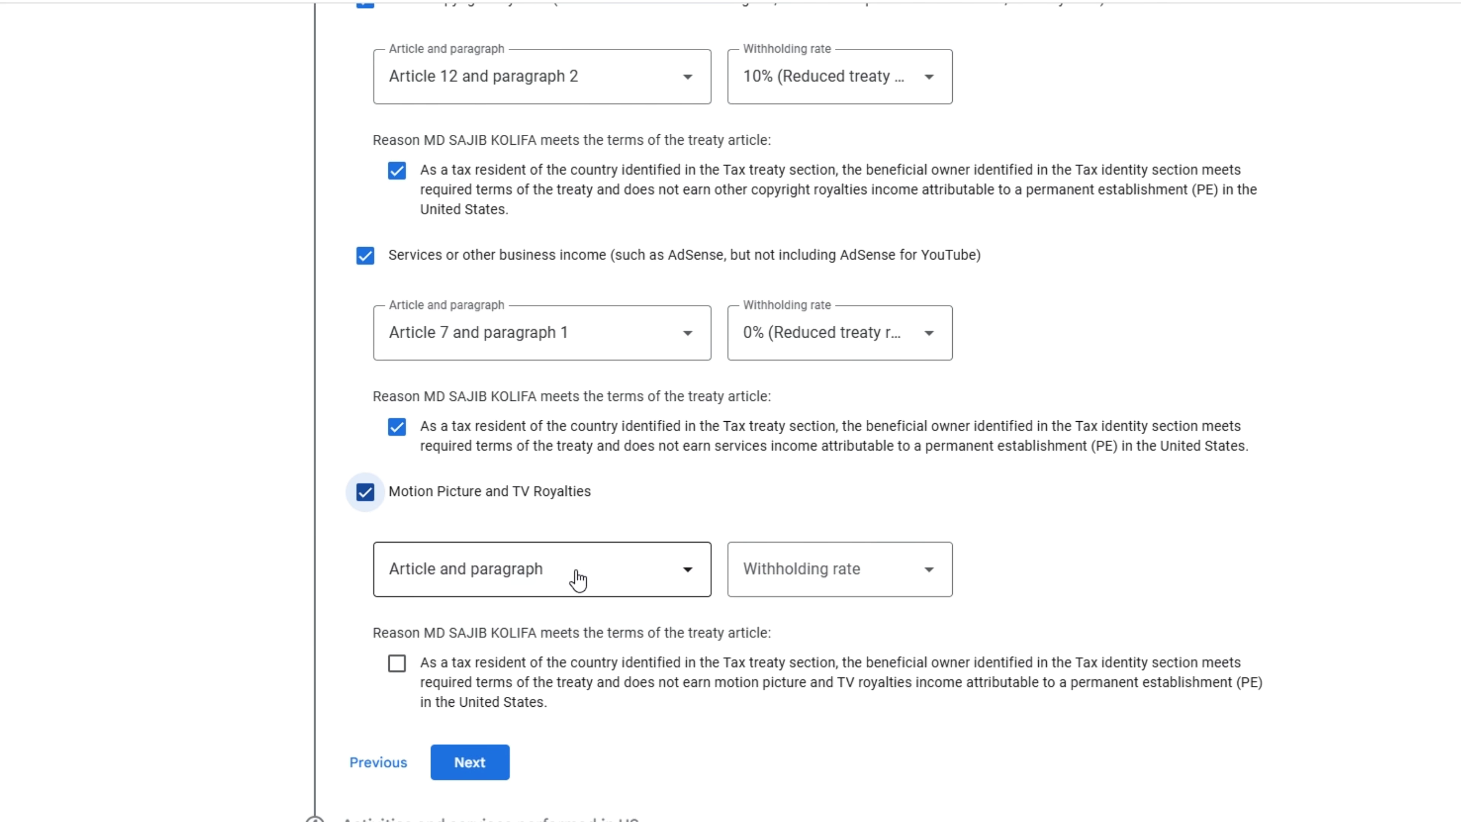
left_click(595, 579)
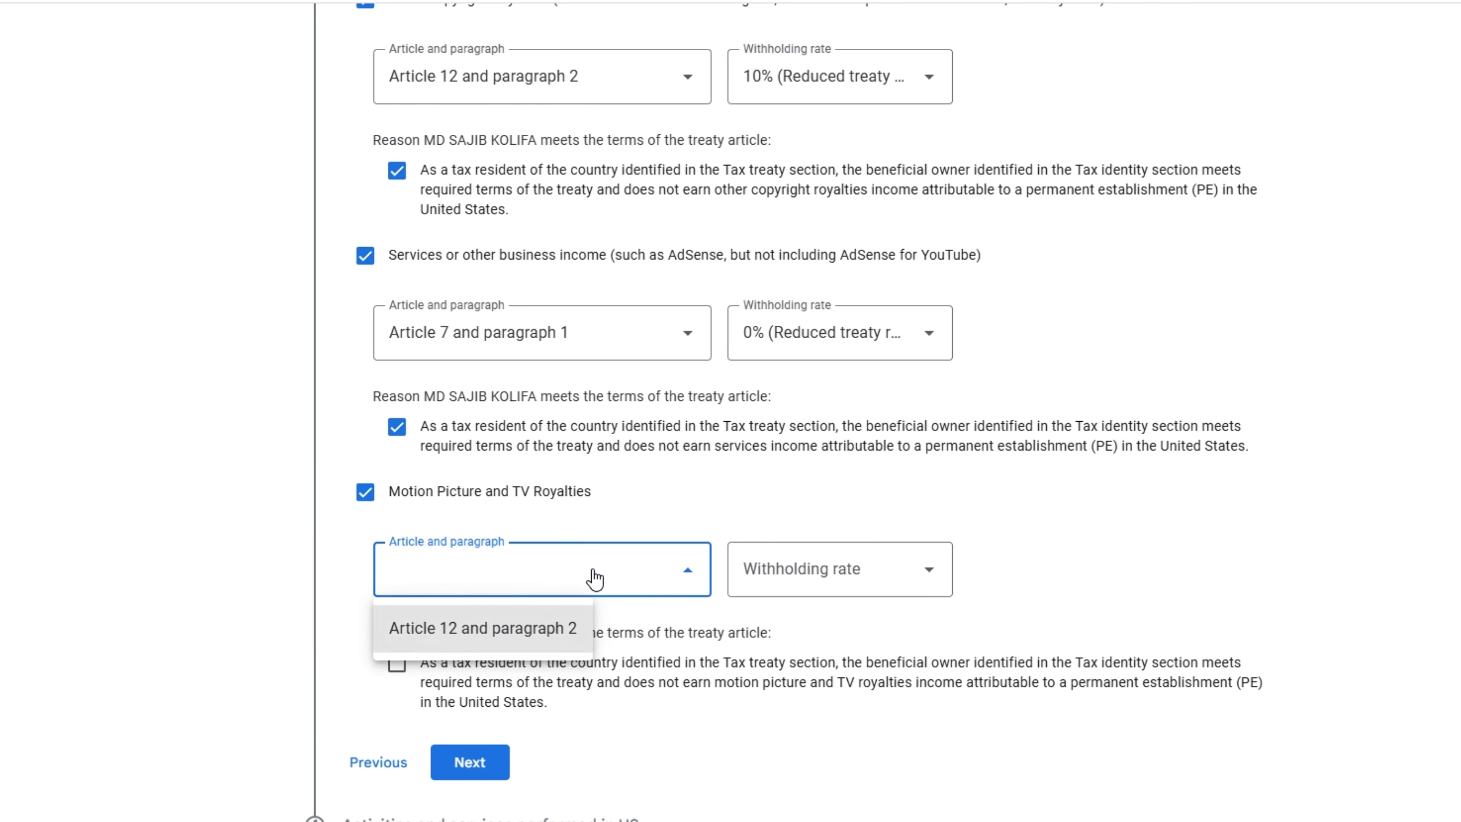
left_click(554, 636)
left_click(867, 576)
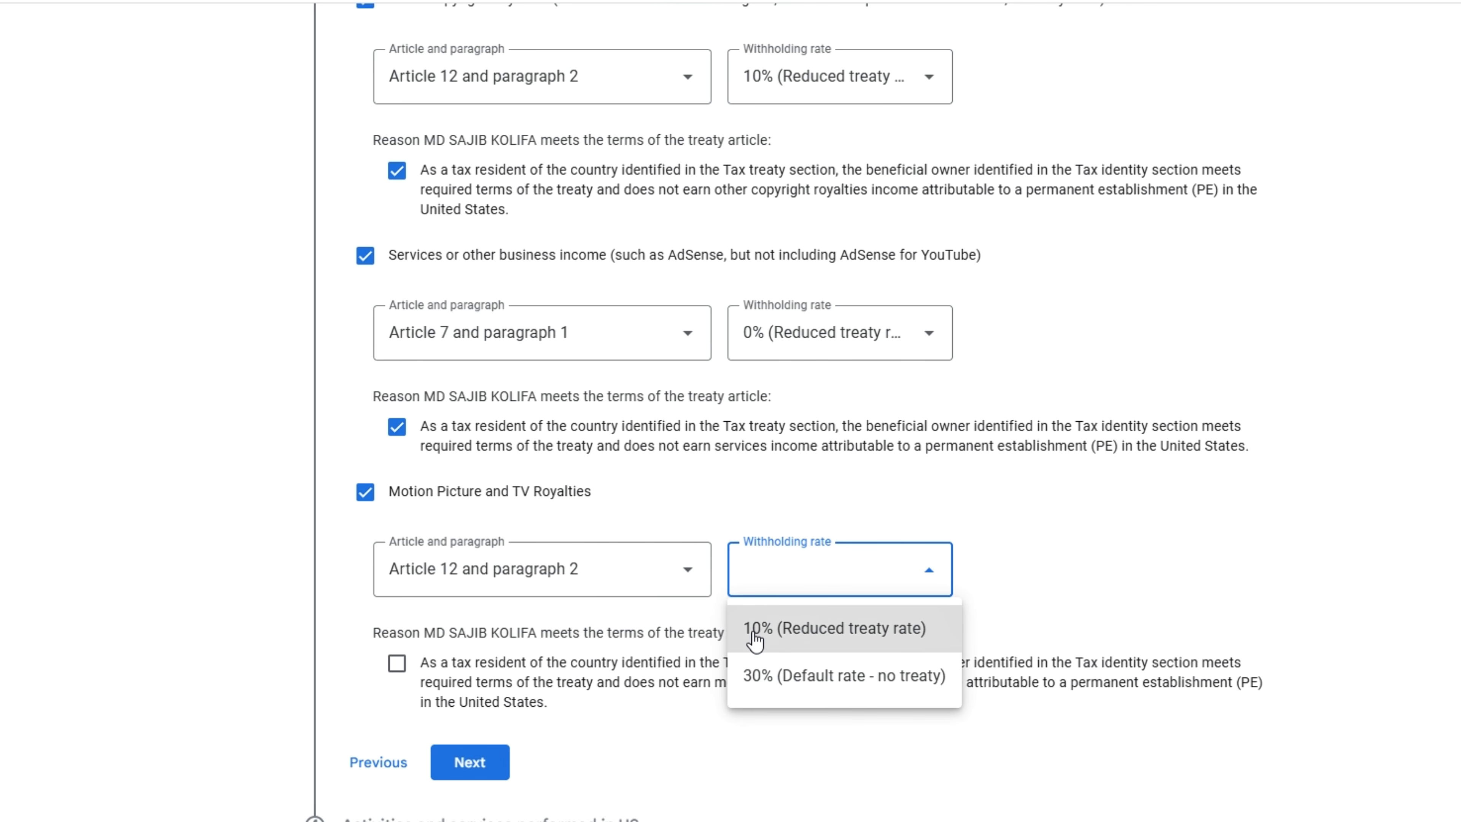
left_click(910, 634)
scroll(1121, 500, "down", 2)
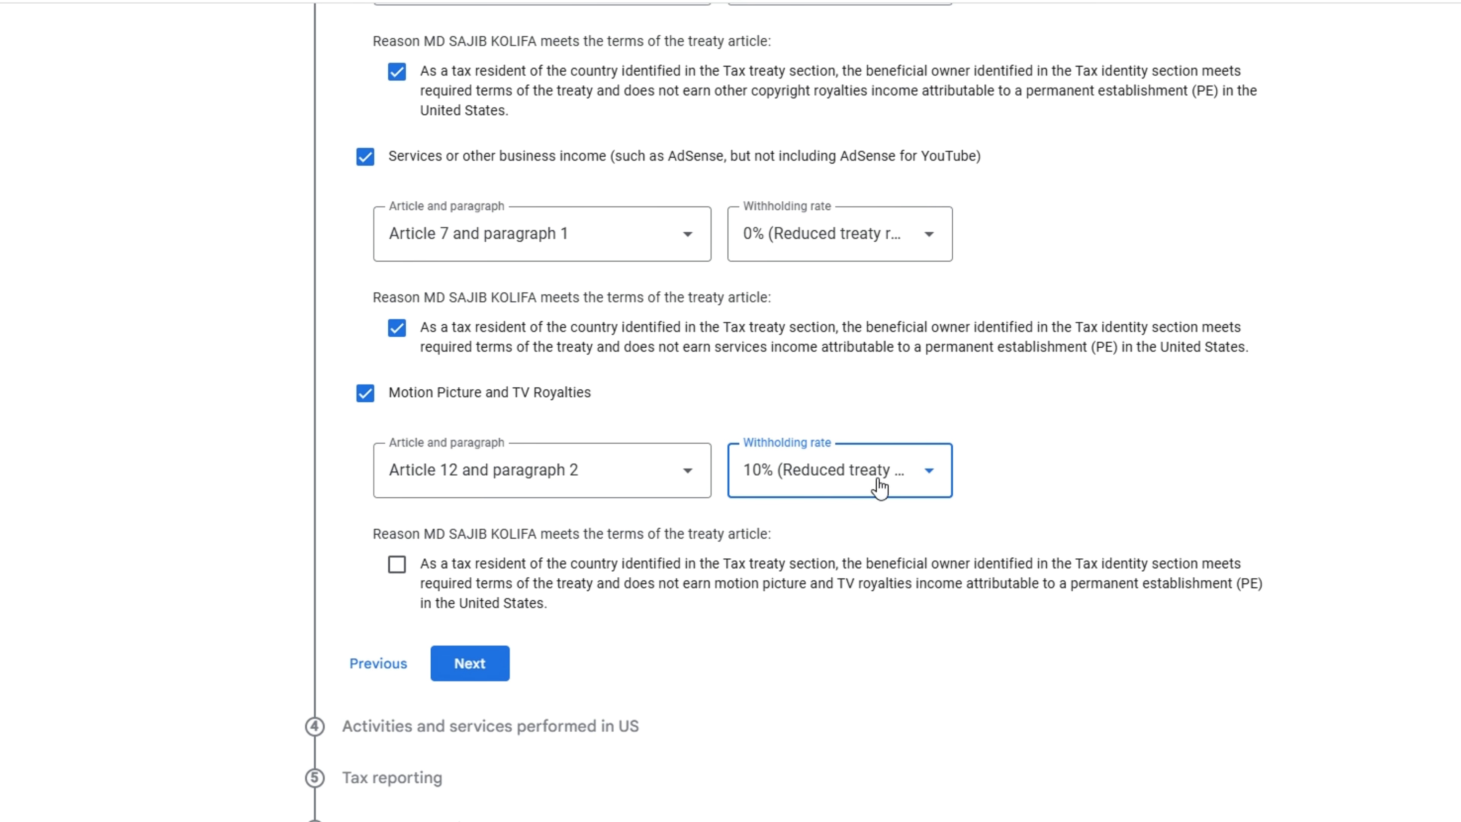
left_click(397, 565)
Step: Check the three income type claims and continue to the Activities and services performed in US section
scroll(675, 431, "up", 7)
scroll(679, 430, "down", 4)
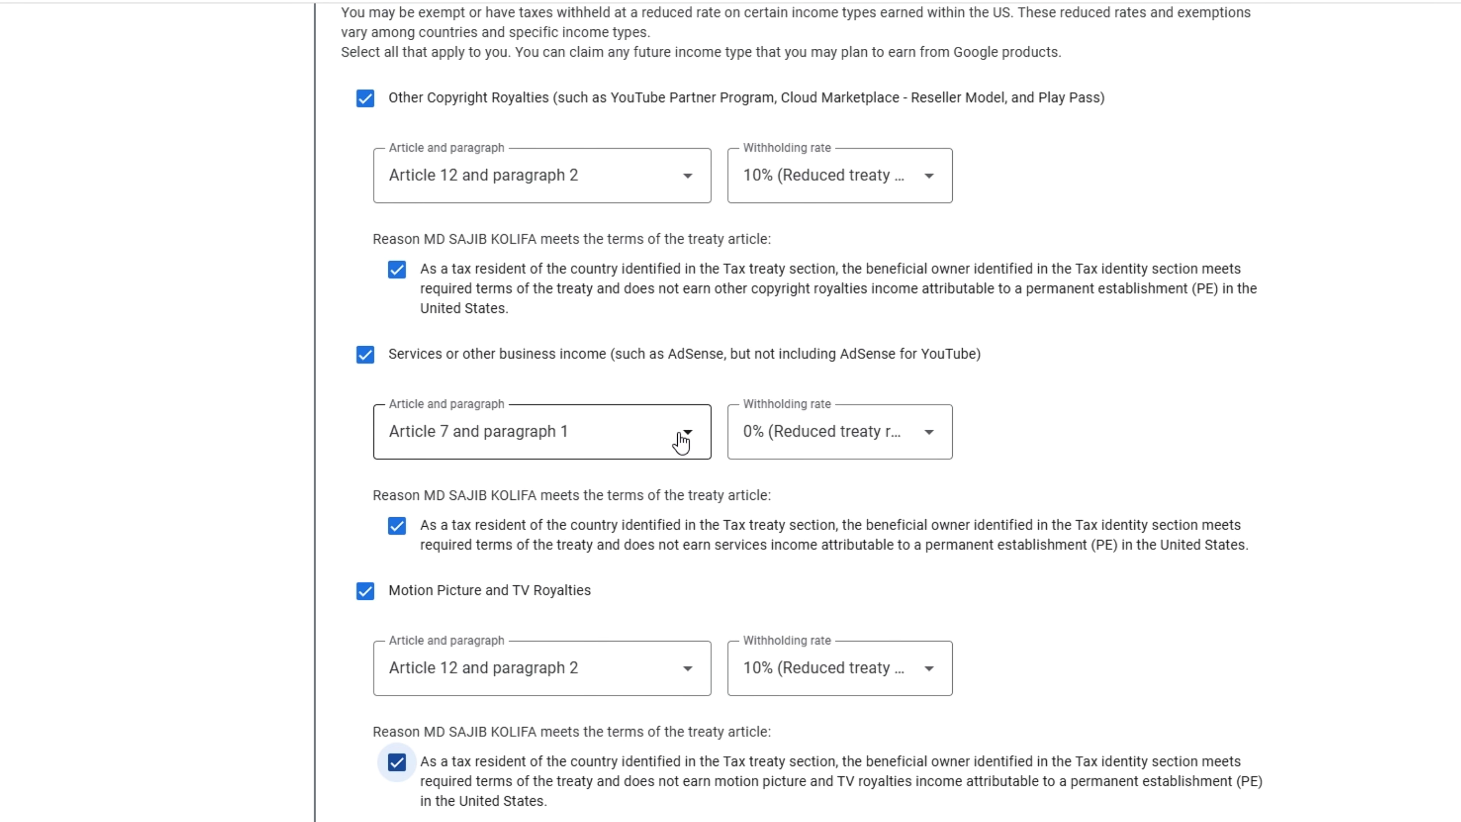
scroll(681, 440, "down", 6)
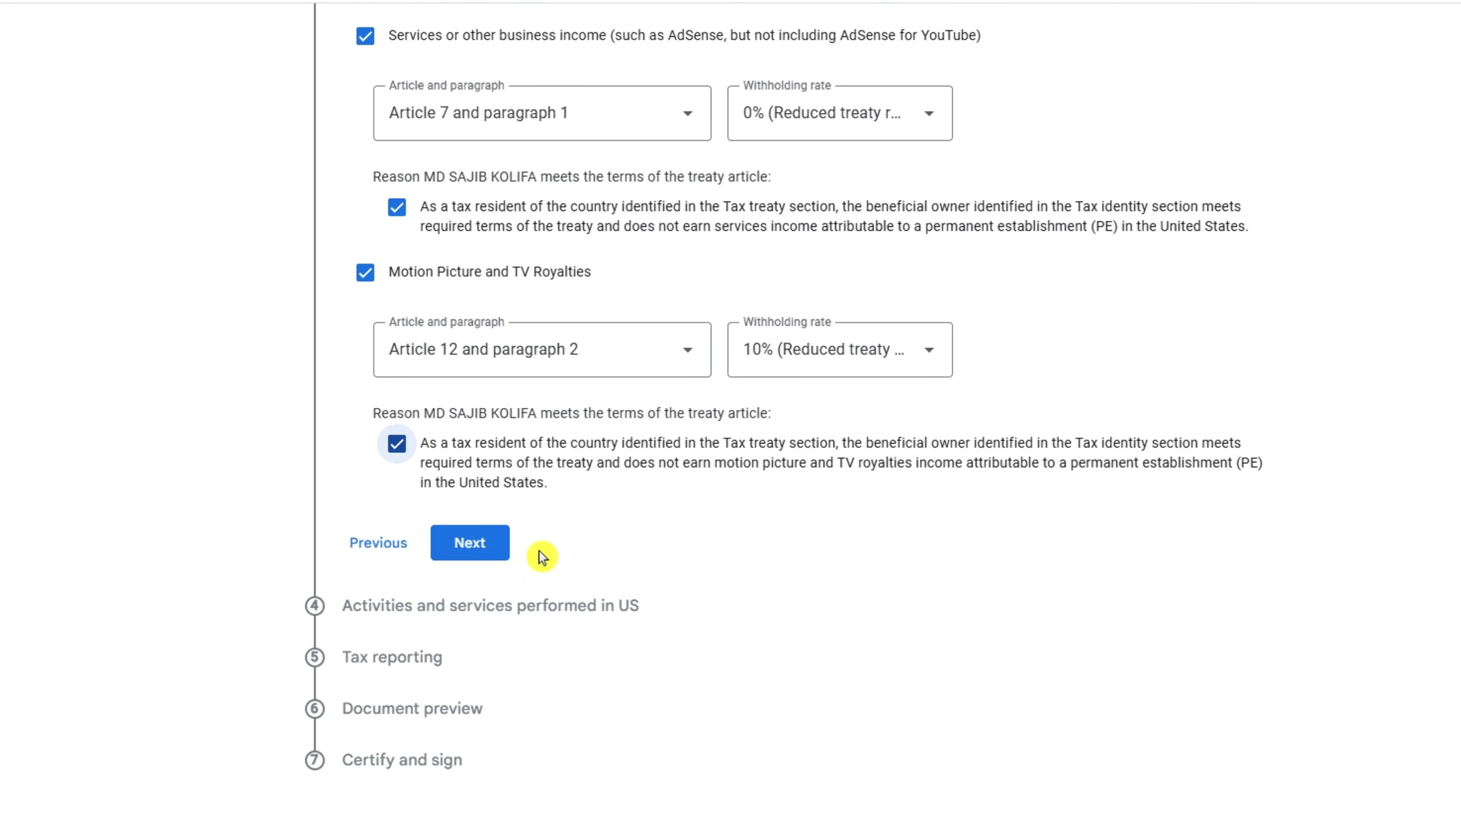
left_click(504, 555)
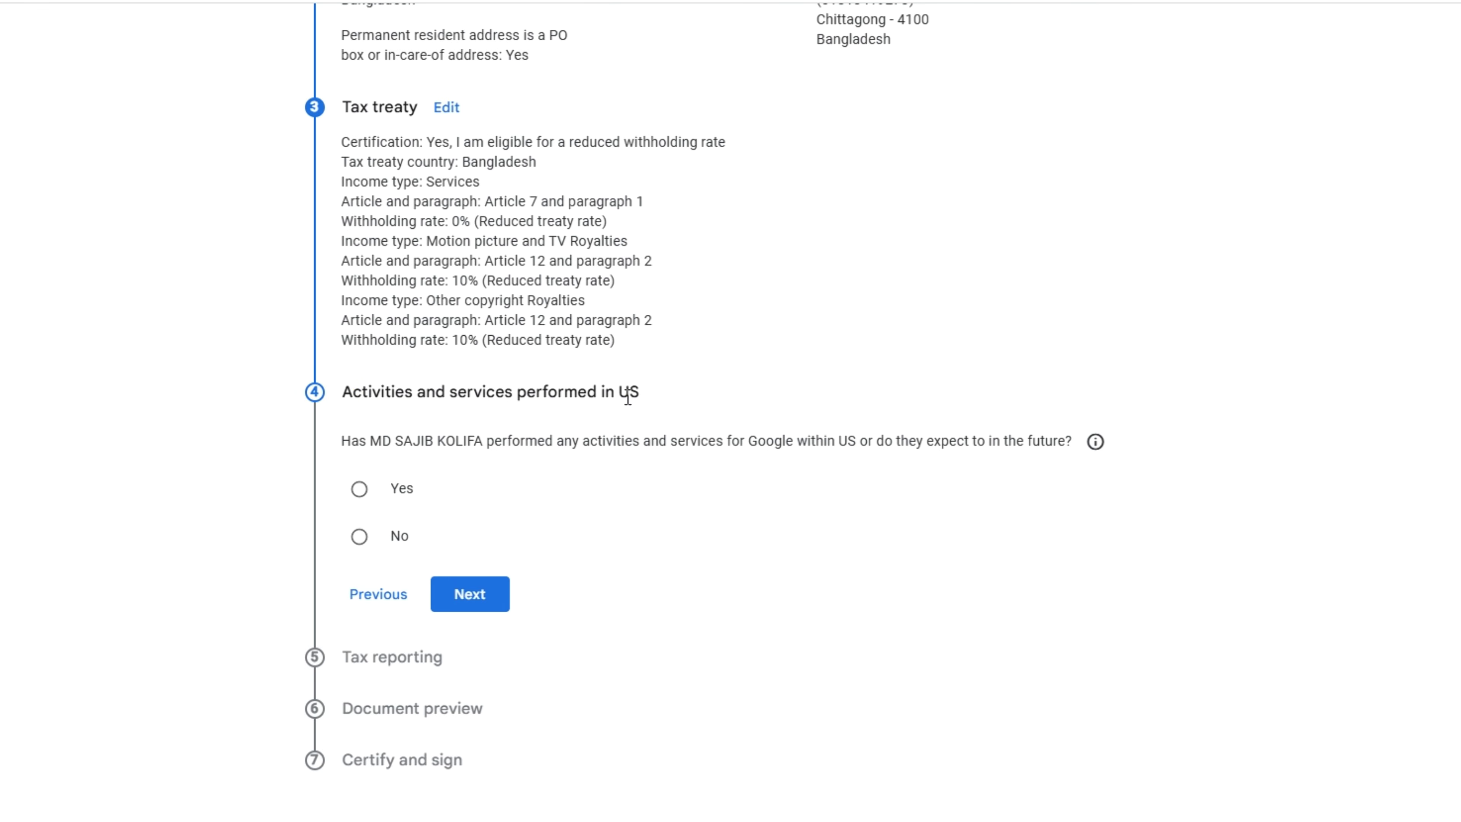
Step: Answer No to performing activities or services for Google within the US, certify services are performed solely outside the US, and continue
left_click(358, 536)
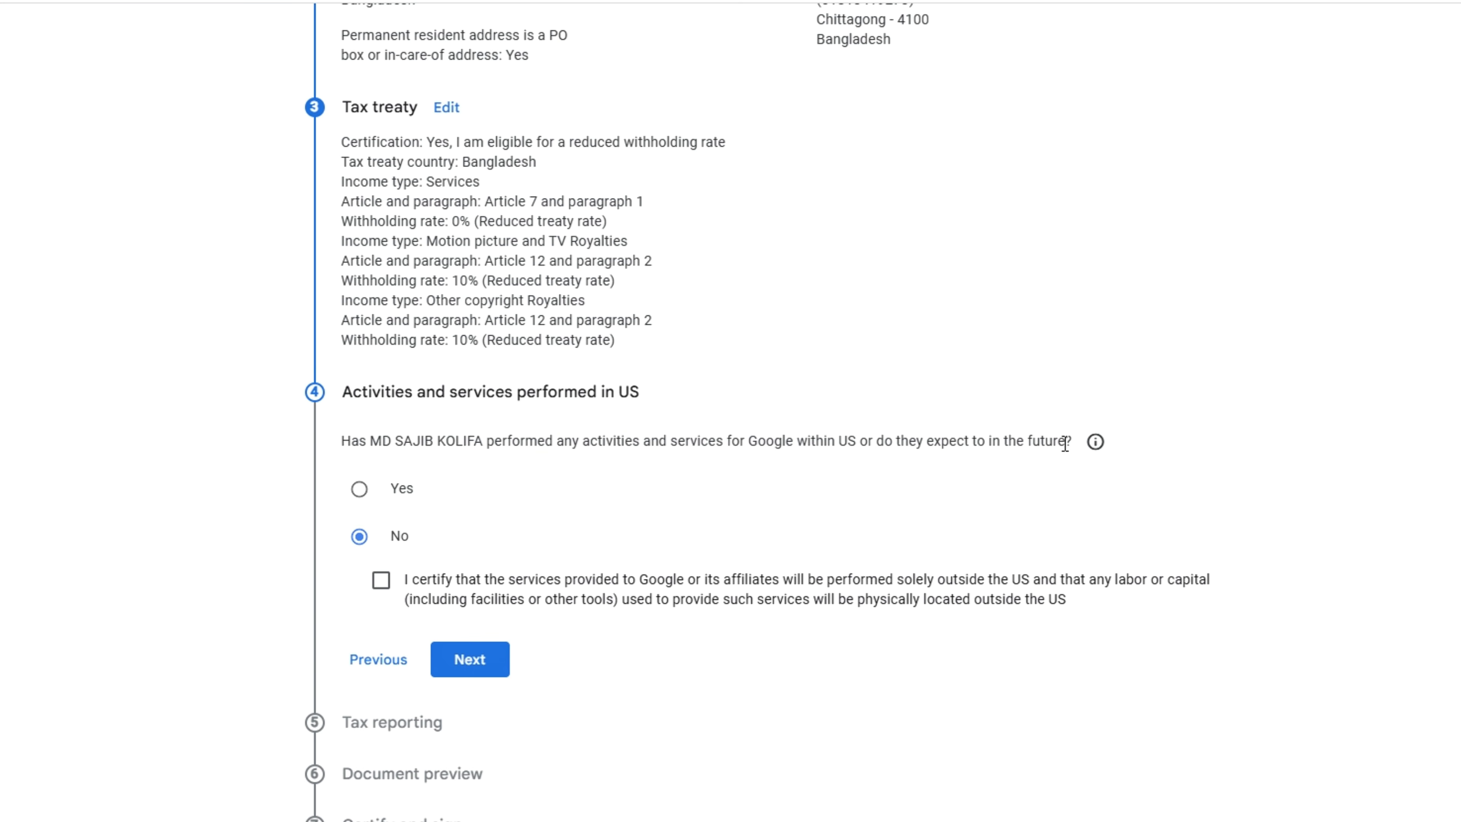
double_click(1035, 442)
left_click(1021, 442)
left_click(381, 581)
left_click(479, 663)
Step: Review the US tax document delivery preferences, keep Go paperless (recommended), and continue to the Document preview section
scroll(610, 607, "down", 2)
left_click_drag(342, 237, 446, 241)
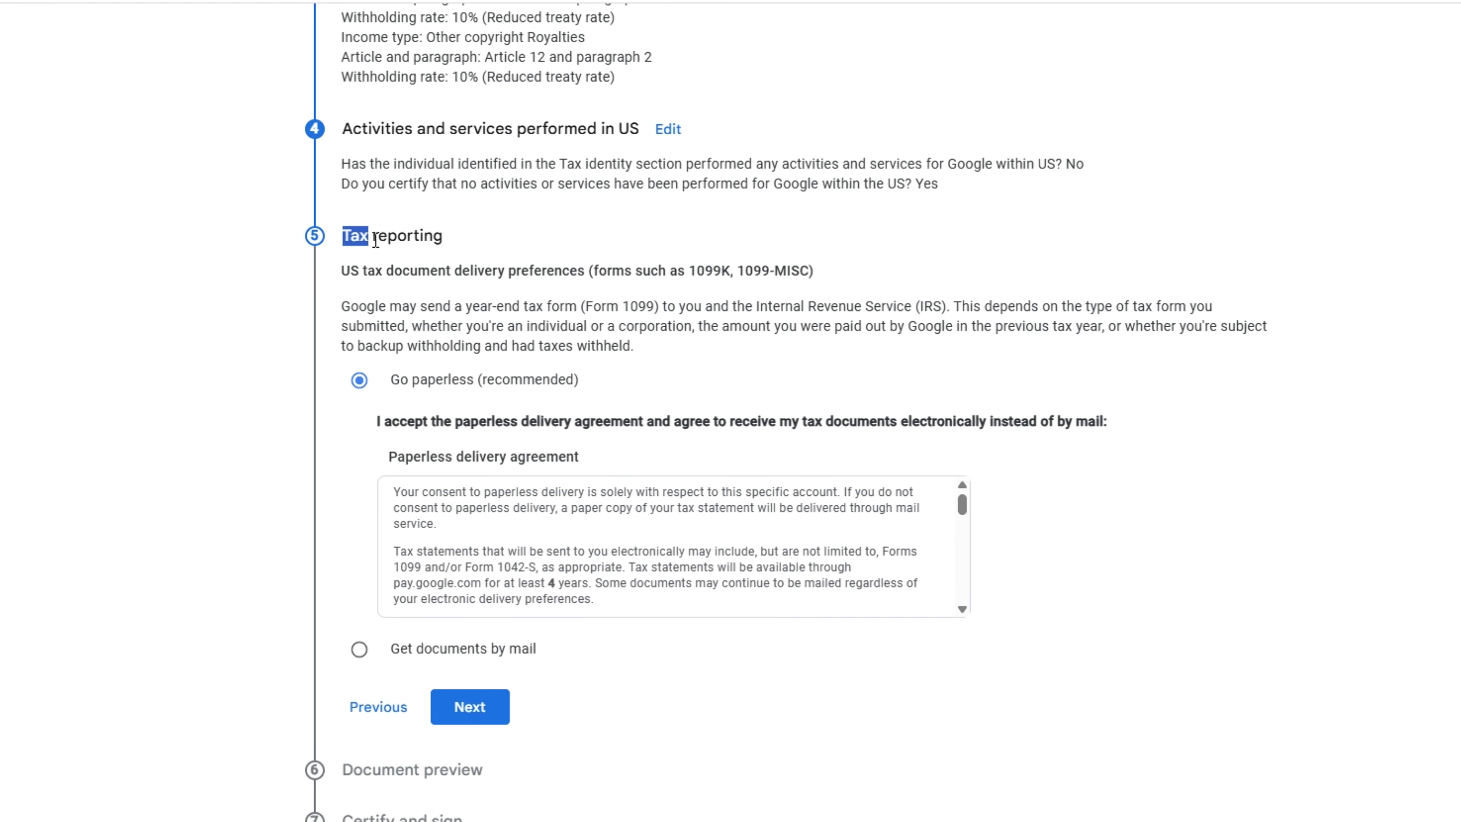
left_click(465, 239)
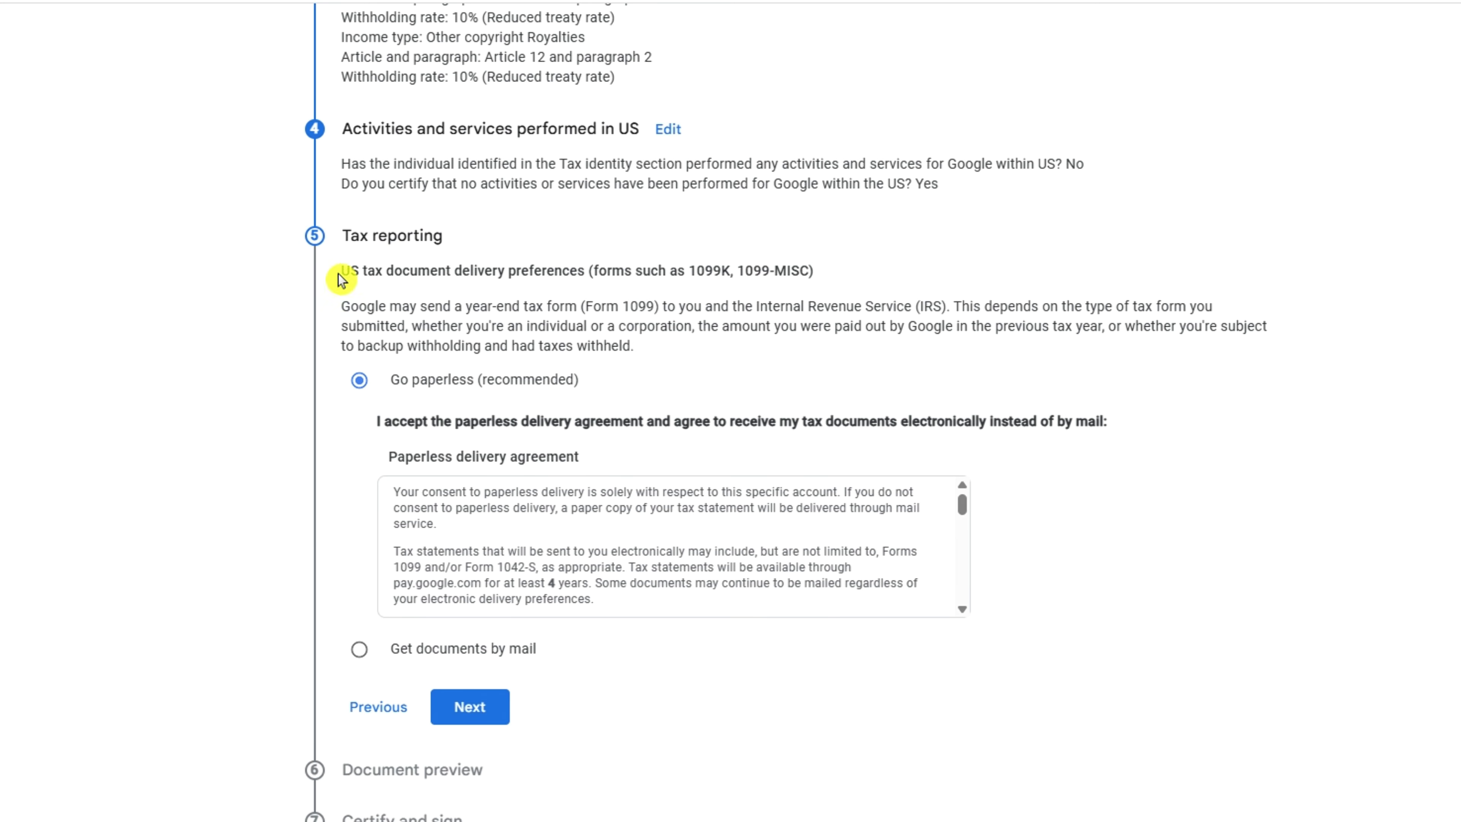
left_click_drag(341, 280, 584, 278)
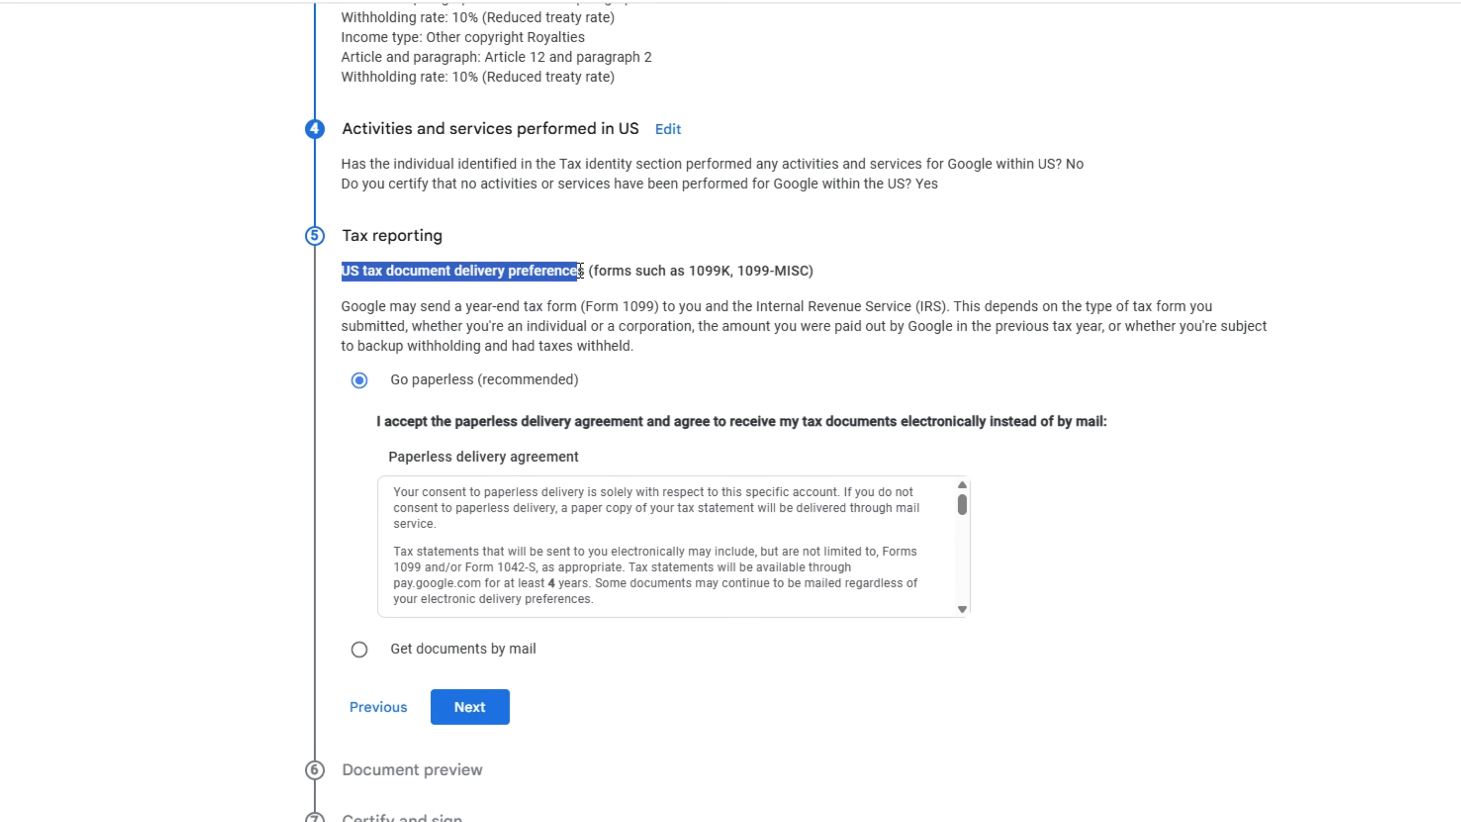
left_click(574, 266)
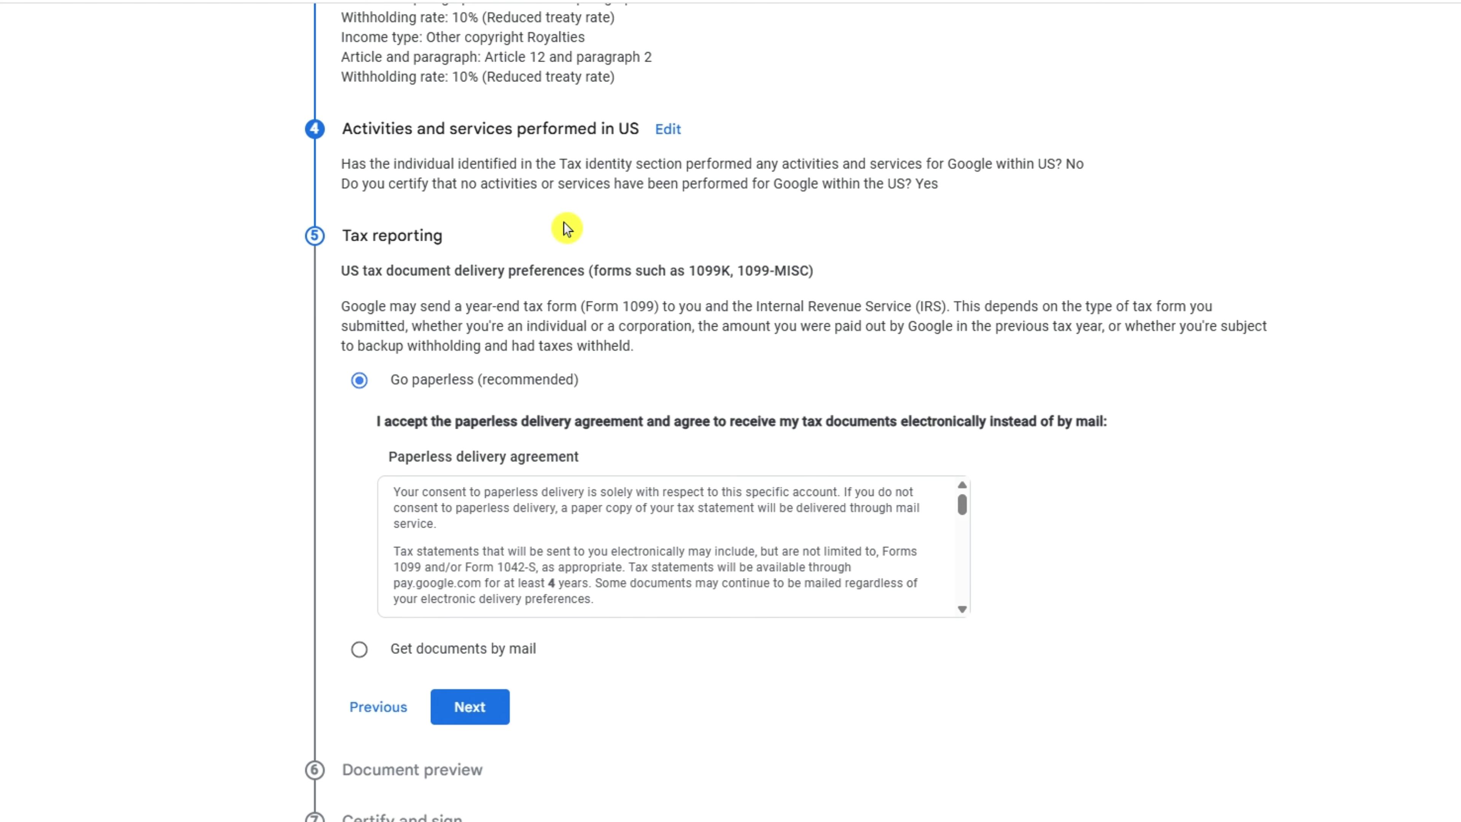
scroll(566, 229, "up", 2)
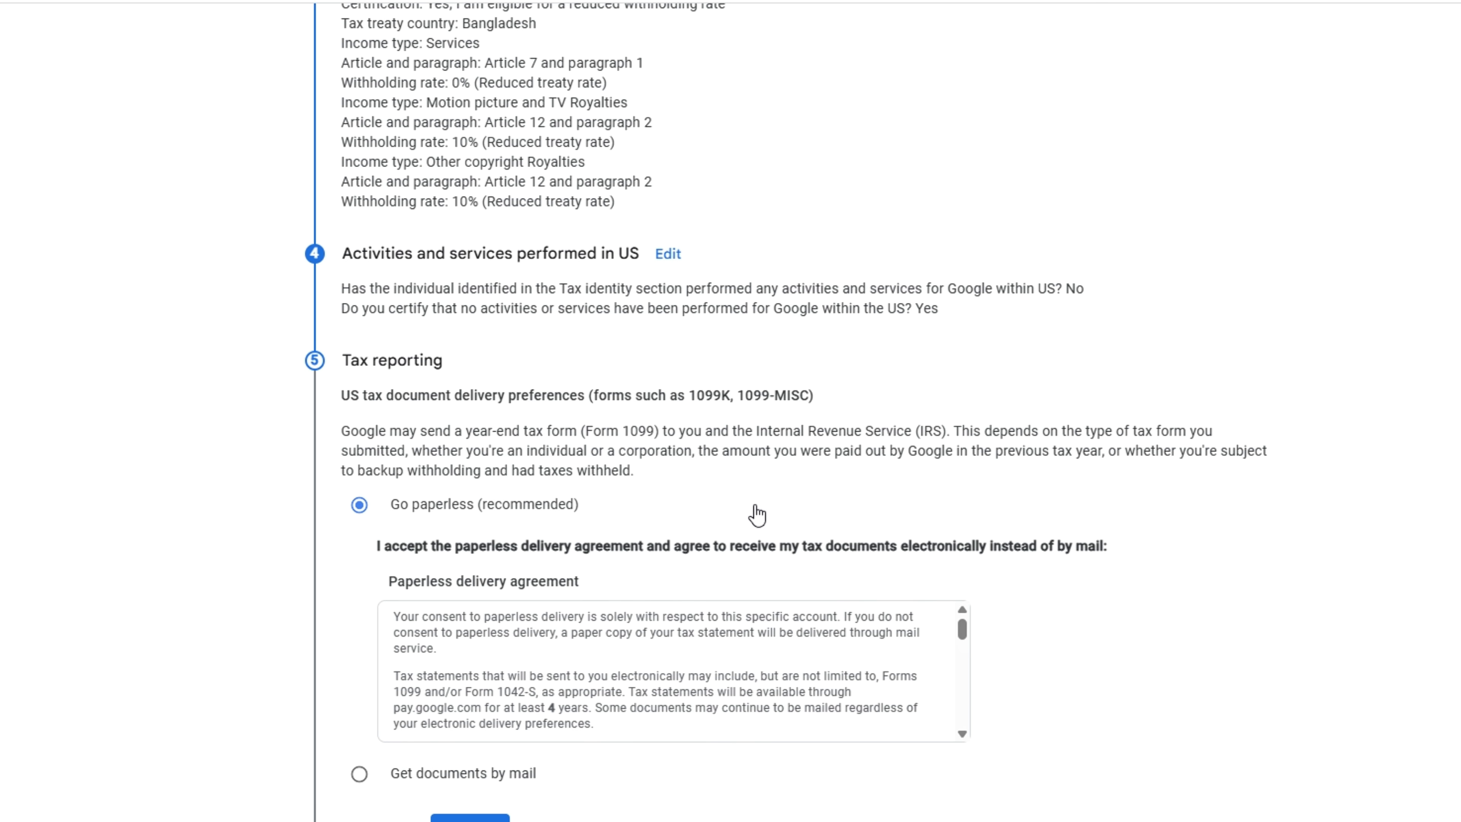
scroll(751, 515, "down", 2)
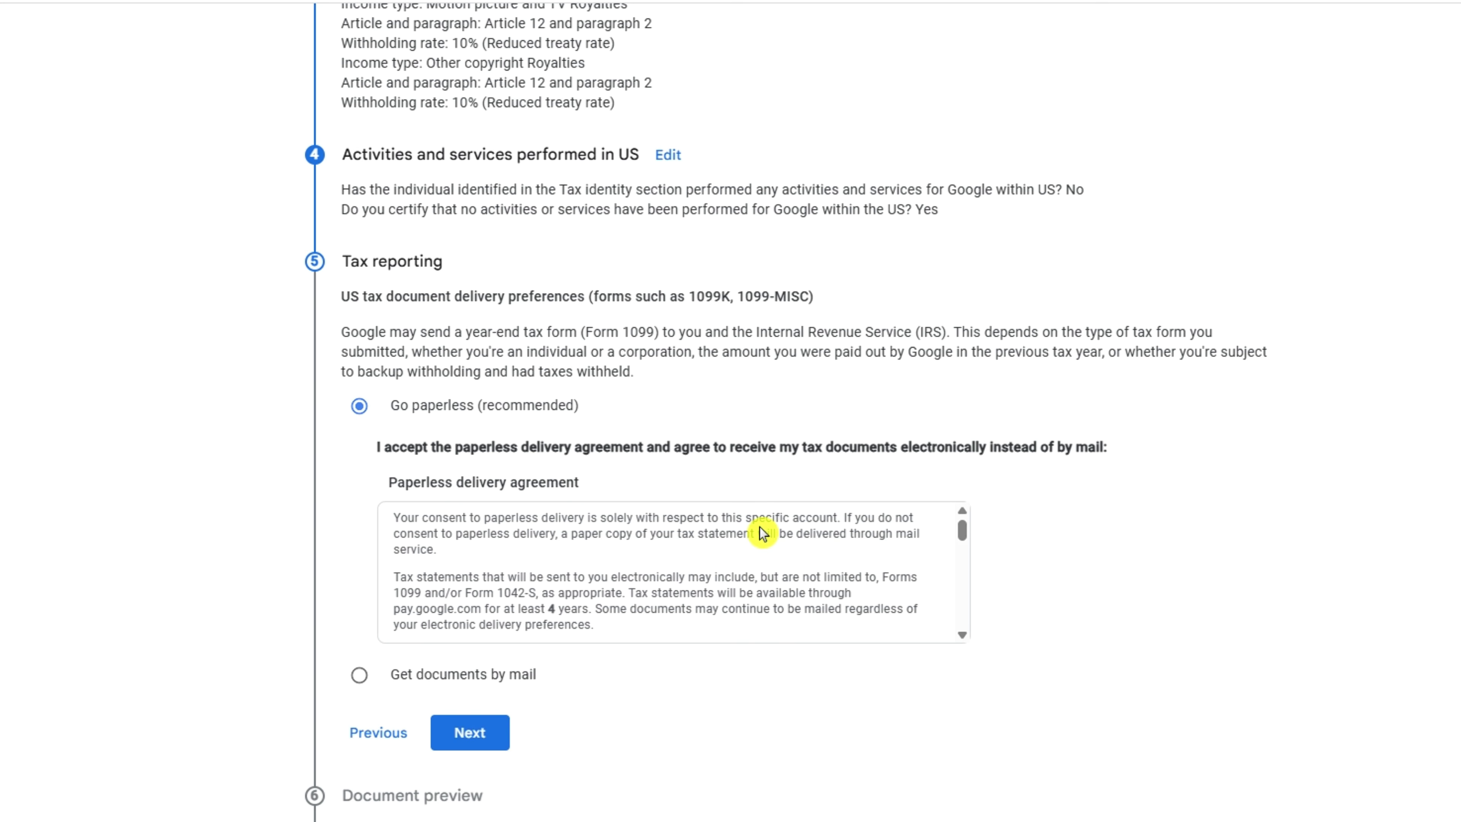
scroll(762, 533, "down", 10)
left_click(491, 652)
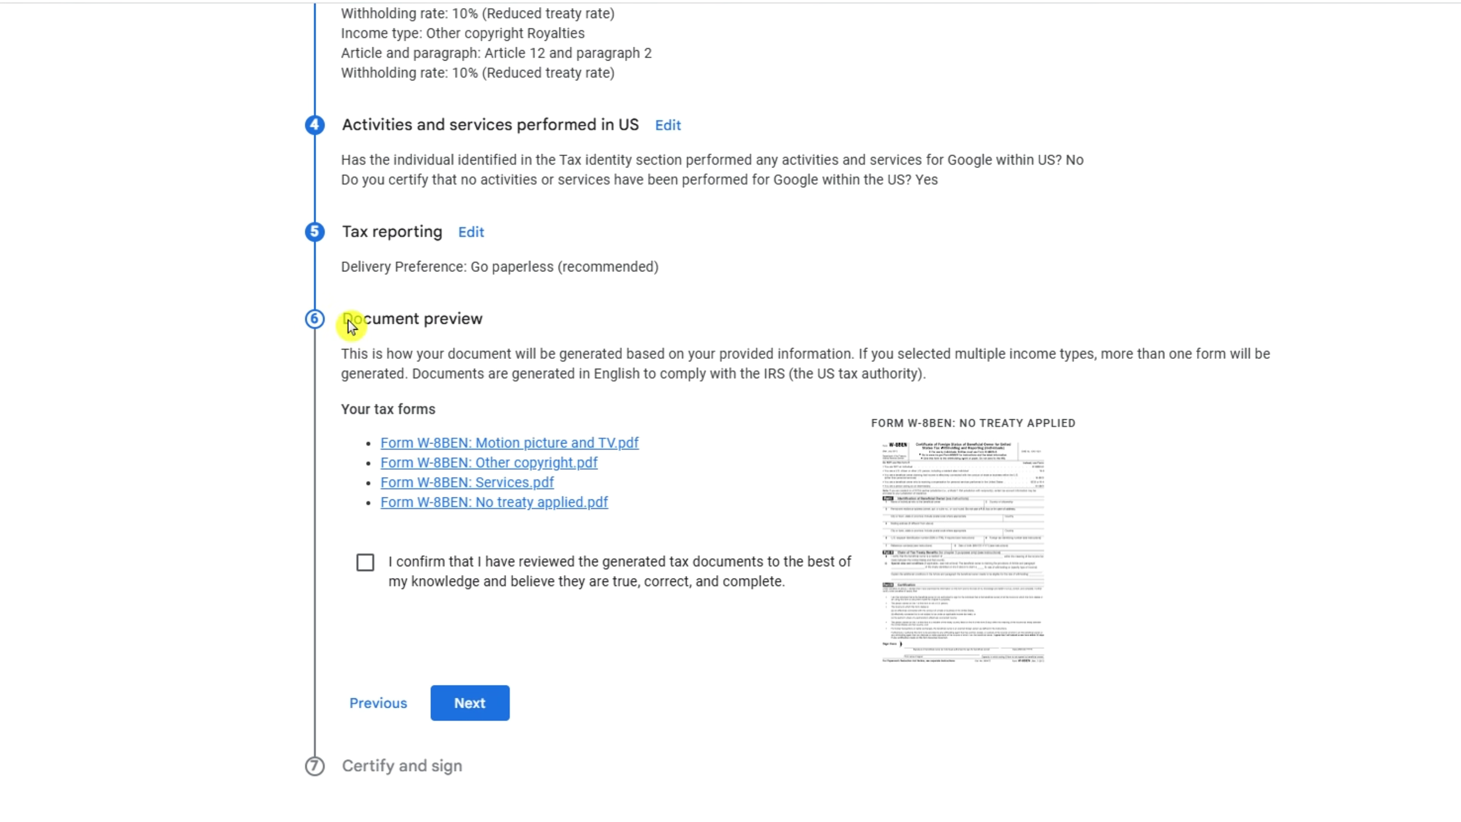
Step: Open and look through a generated W-8BEN form, checking its owner details and signature section, and return to the tax form
left_click_drag(348, 320, 489, 334)
left_click(489, 334)
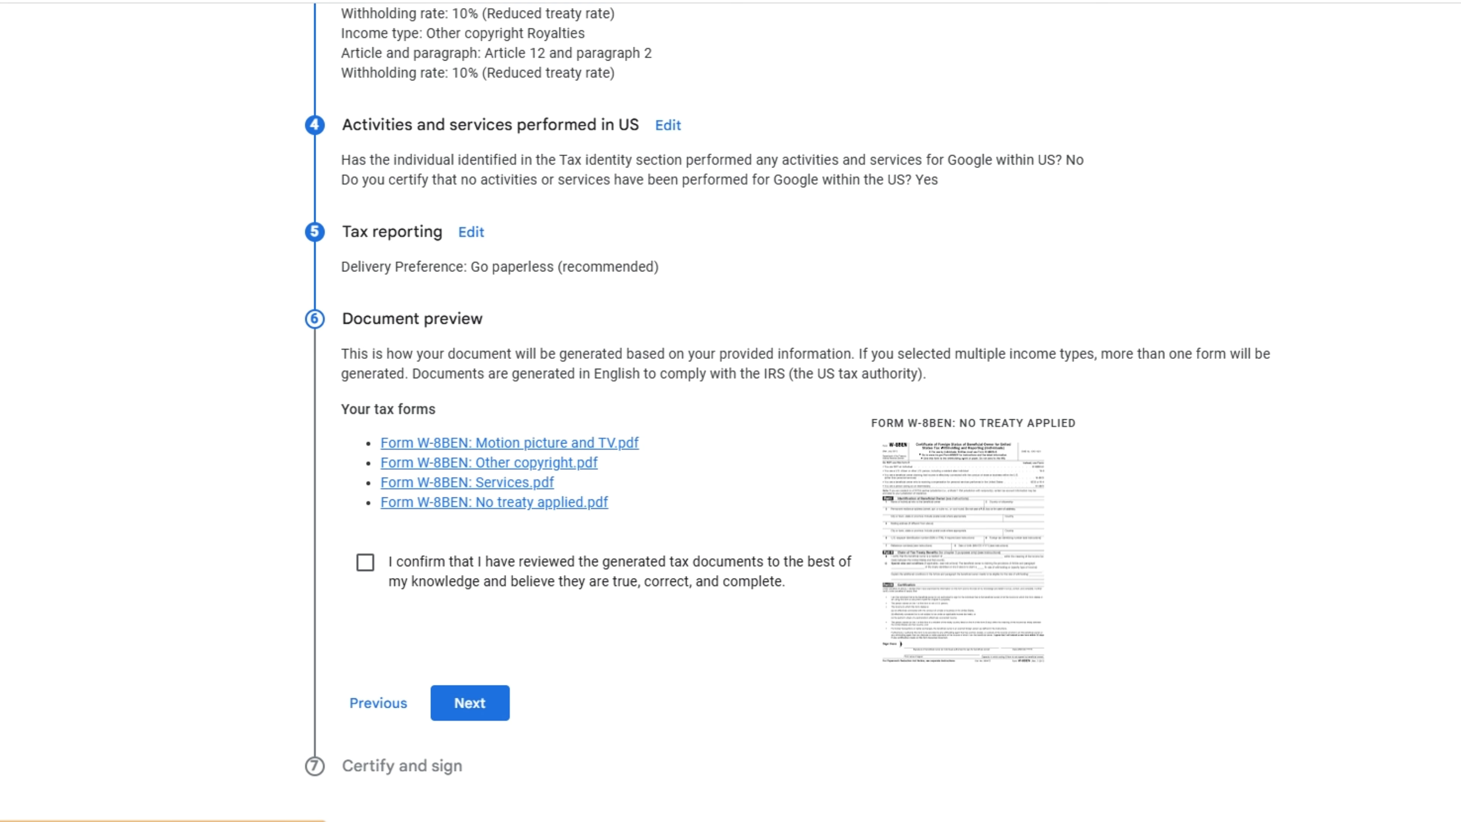
scroll(785, 411, "down", 10)
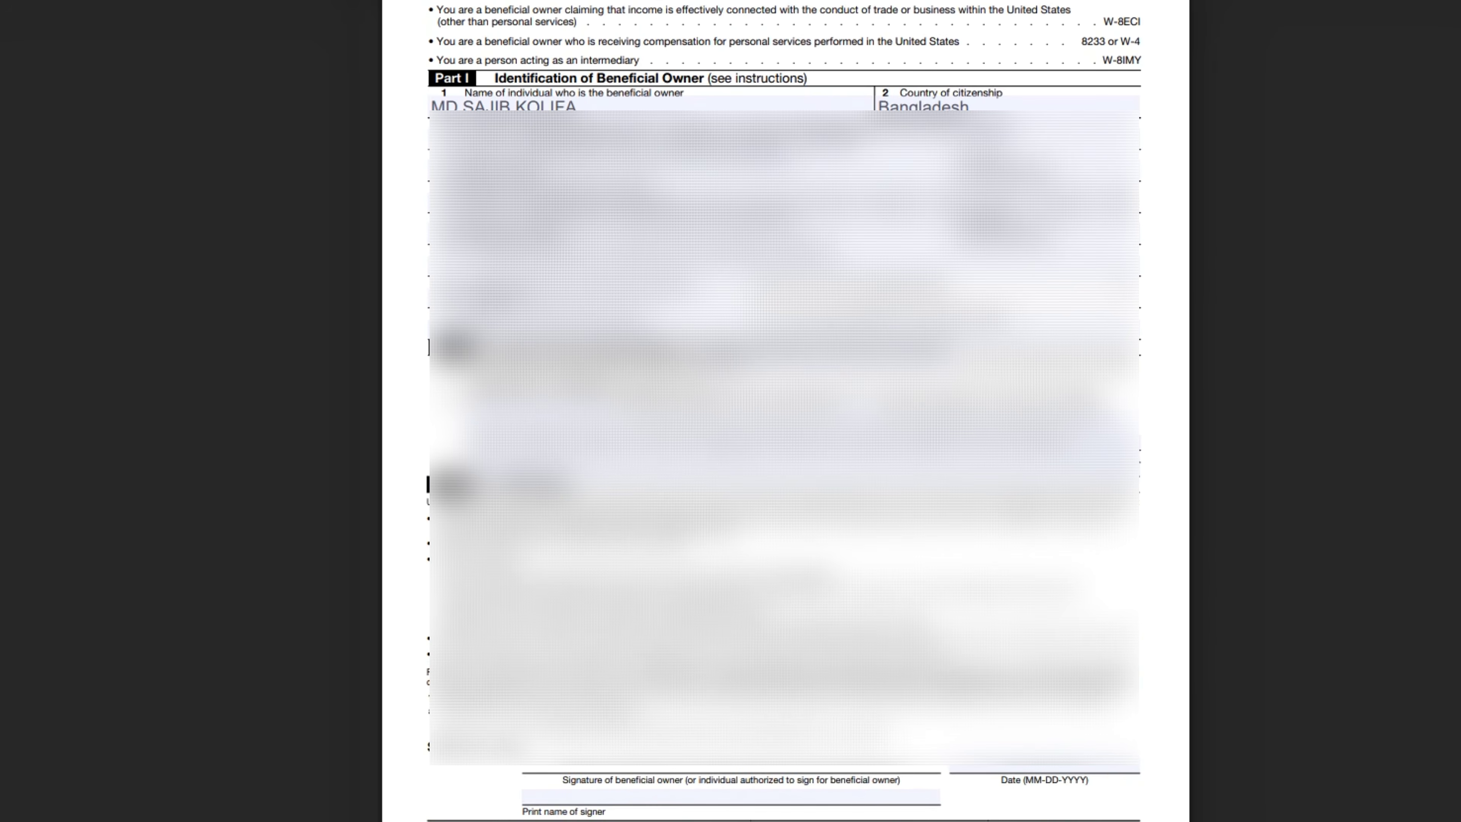
scroll(786, 411, "up", 10)
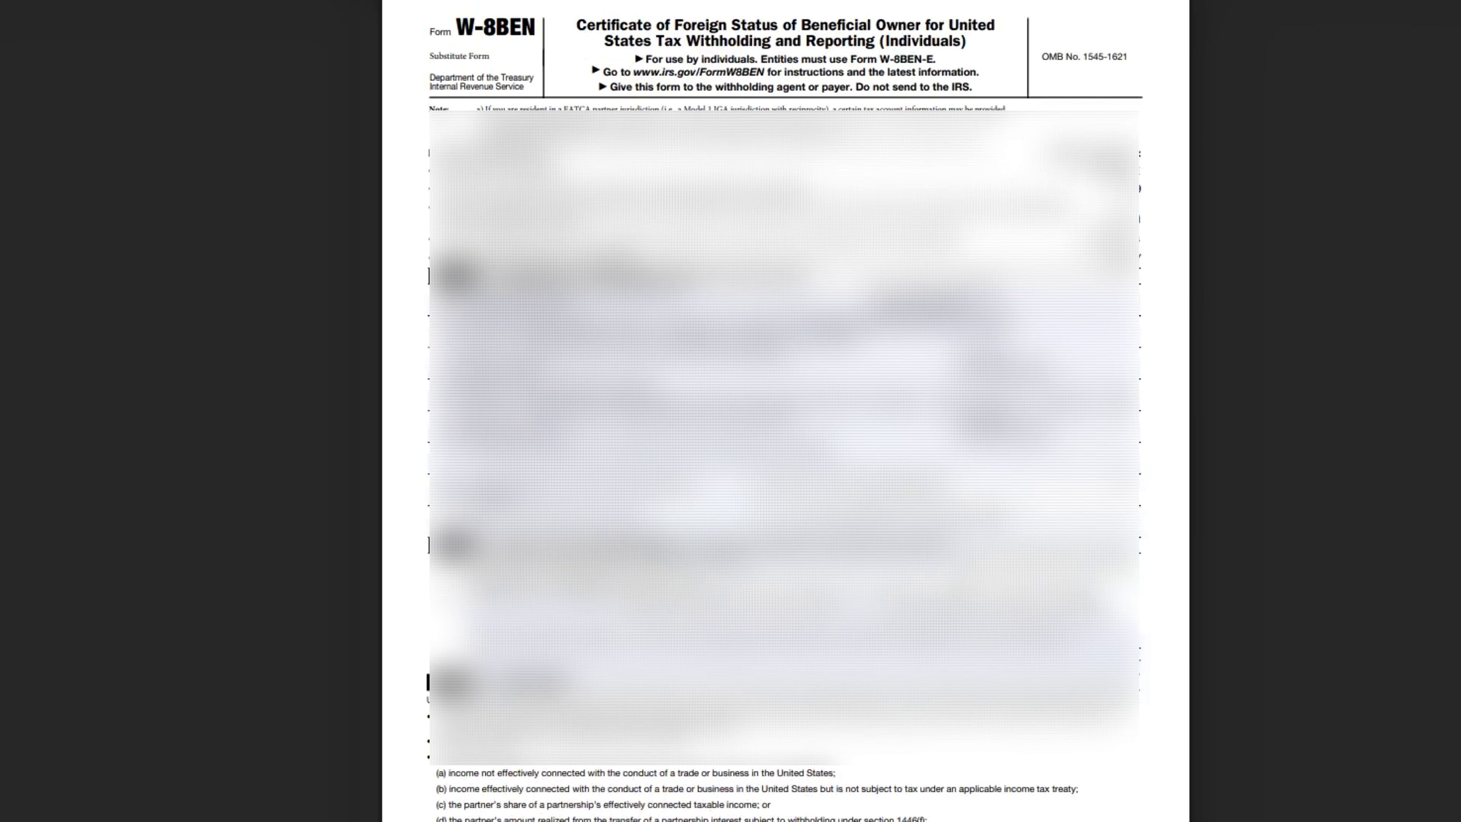
left_click(174, 19)
Step: Confirm that the generated tax documents have been reviewed and are correct, and continue to the Certify and sign section
scroll(782, 486, "up", 2)
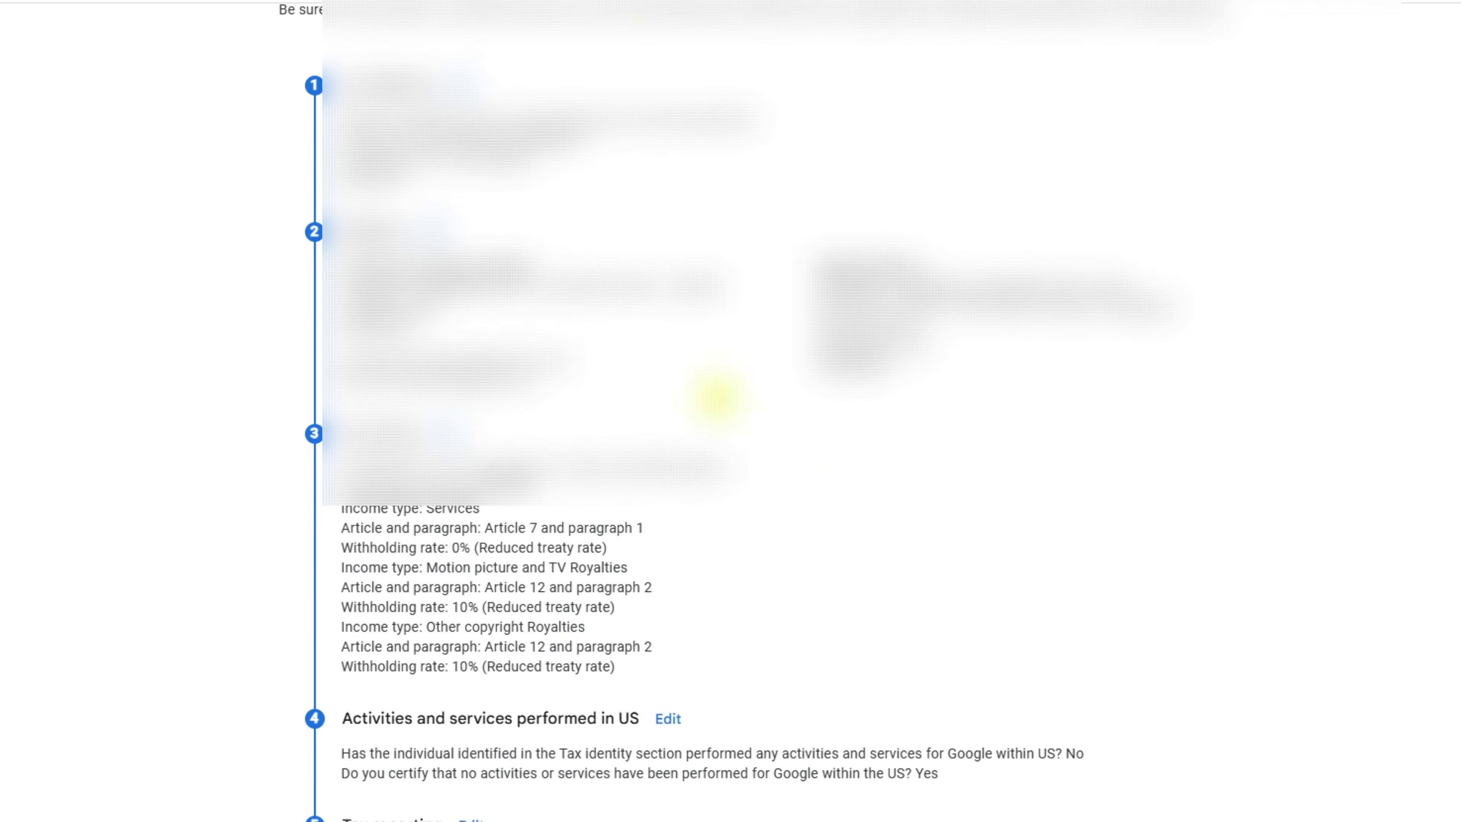
scroll(832, 412, "down", 10)
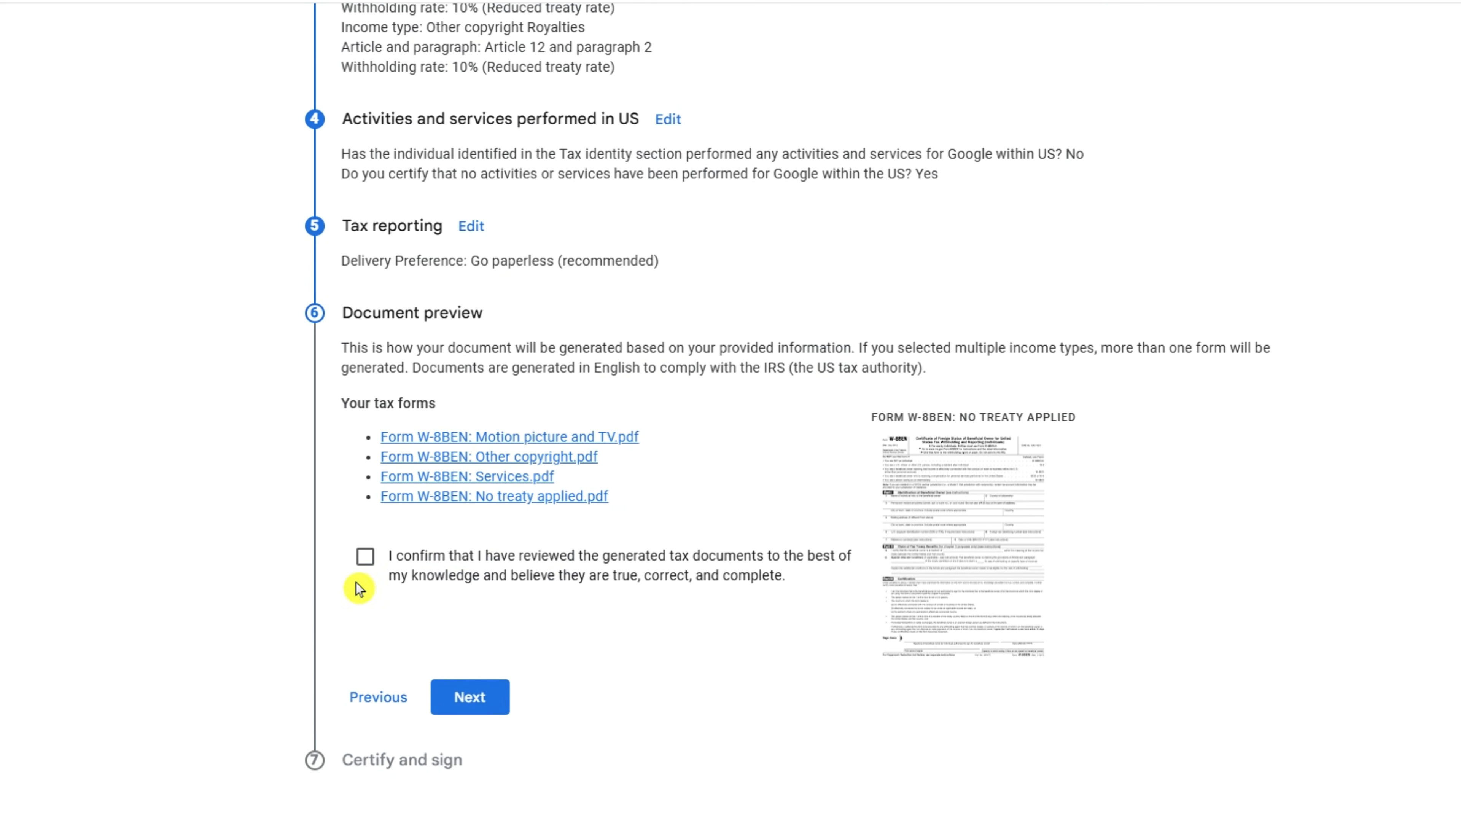
left_click(366, 557)
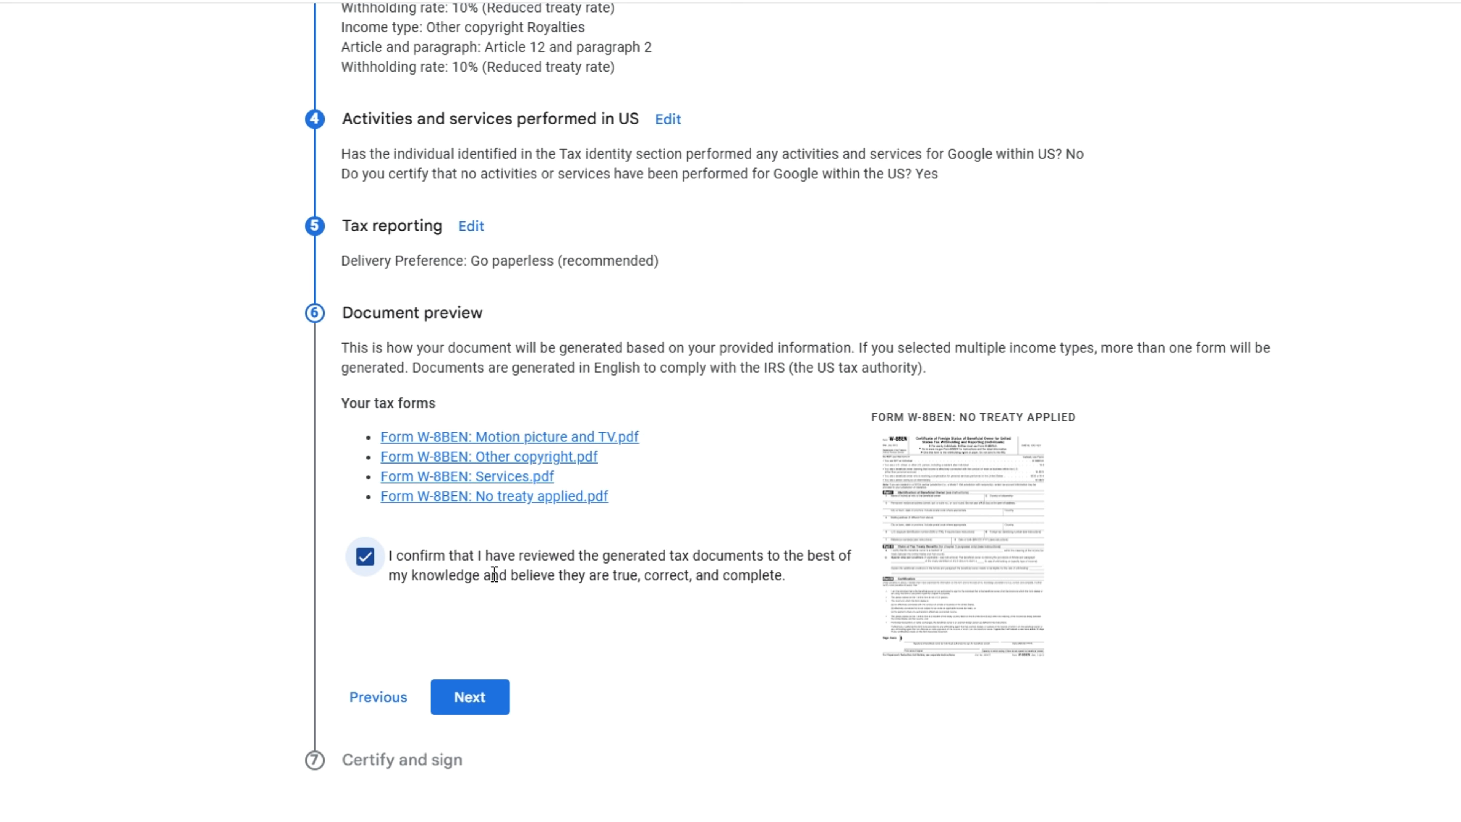
left_click(510, 697)
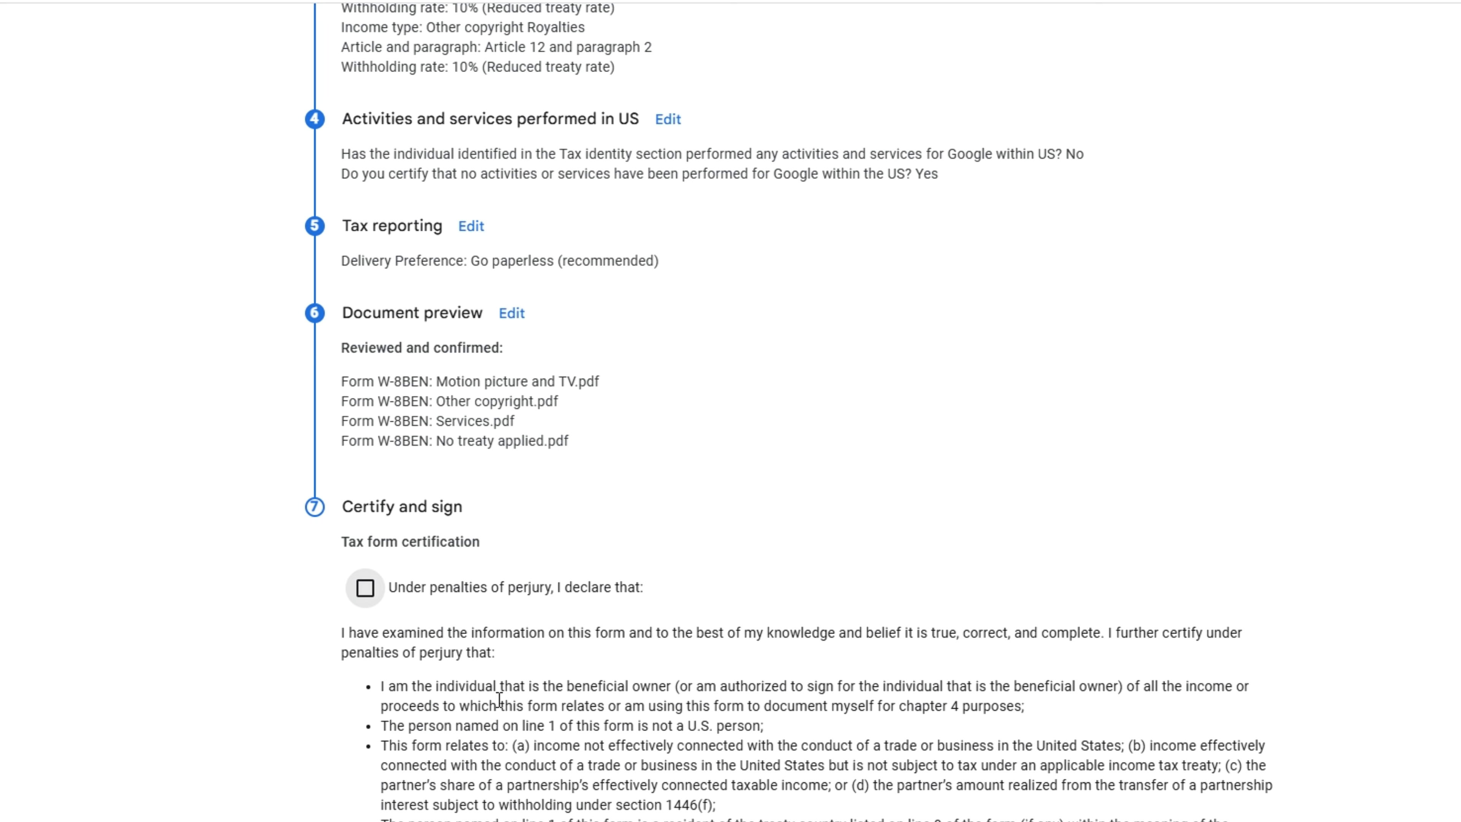
Step: Accept the tax form certification declaration made under penalties of perjury
scroll(666, 541, "down", 3)
left_click_drag(470, 311, 350, 317)
left_click(521, 322)
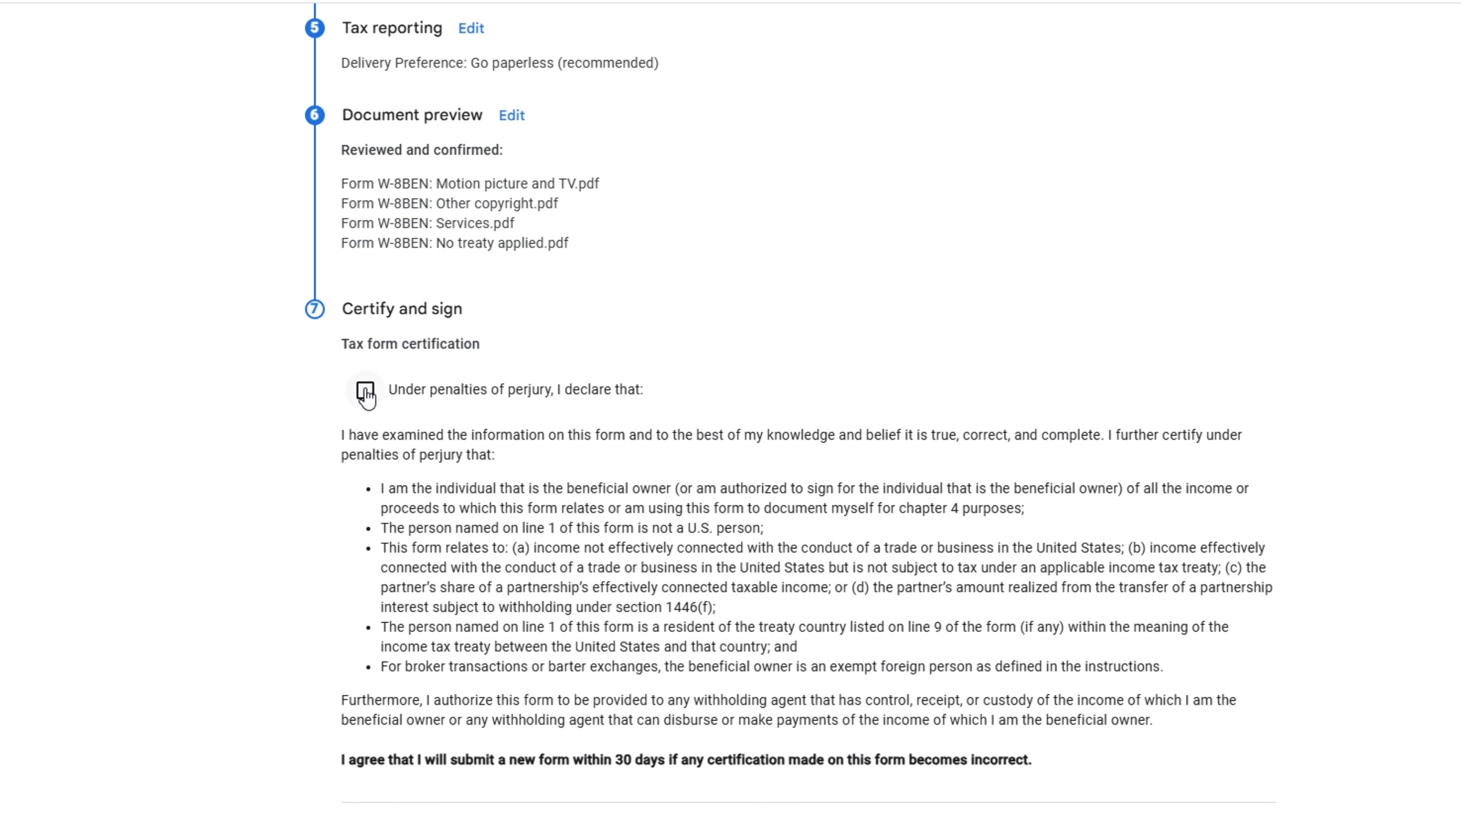
left_click(365, 392)
Step: Certify the unchanged status affidavit for the tax form from January 1, 2020, leaving the optional change description empty
scroll(379, 394, "down", 6)
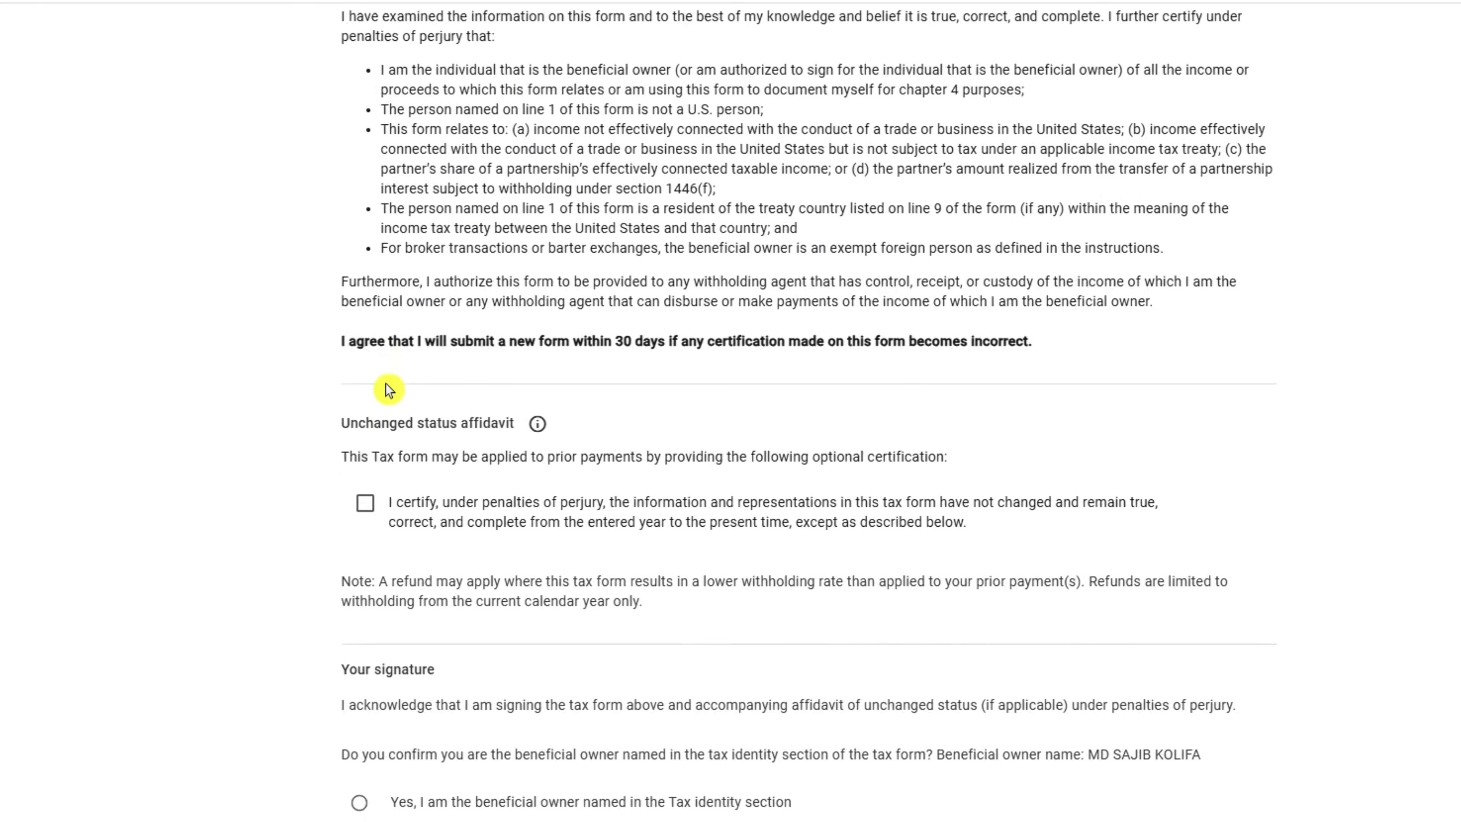
scroll(380, 394, "down", 1)
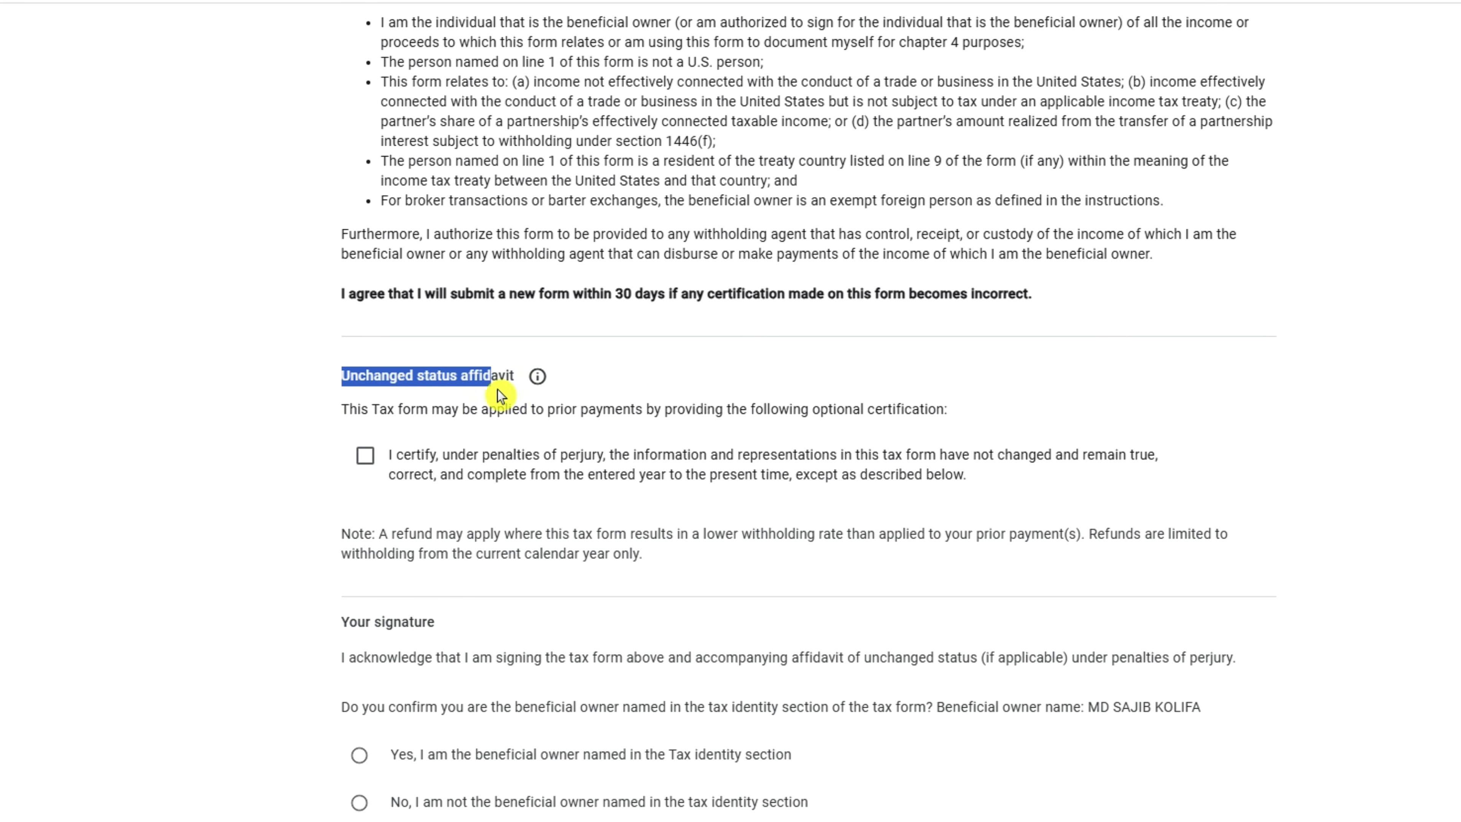
left_click(336, 416)
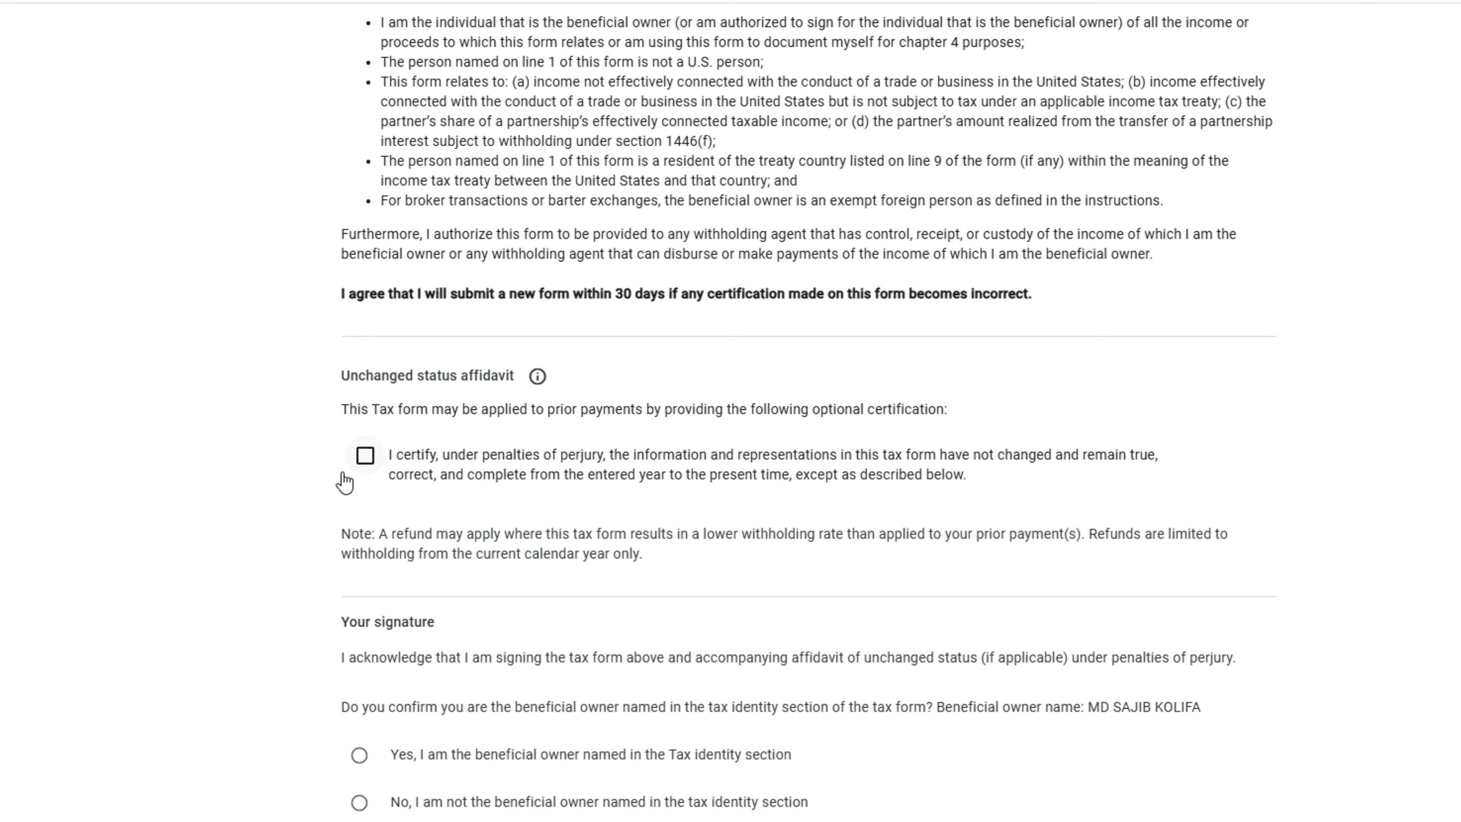
left_click(365, 456)
scroll(900, 448, "down", 7)
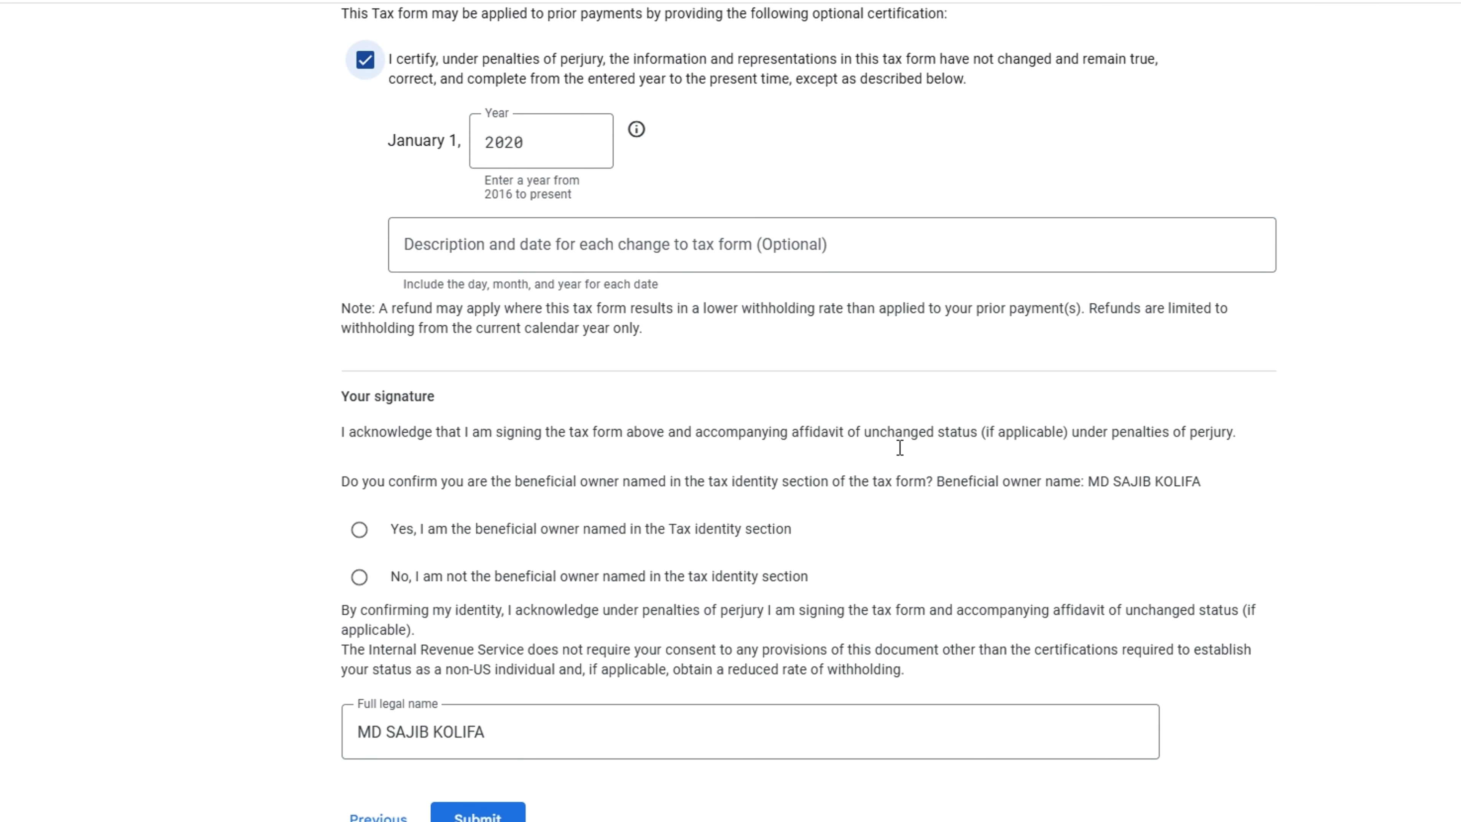
Step: Confirm being the beneficial owner named in the Tax identity section, and check the owner's name in the signature section
key("space")
scroll(442, 346, "down", 1)
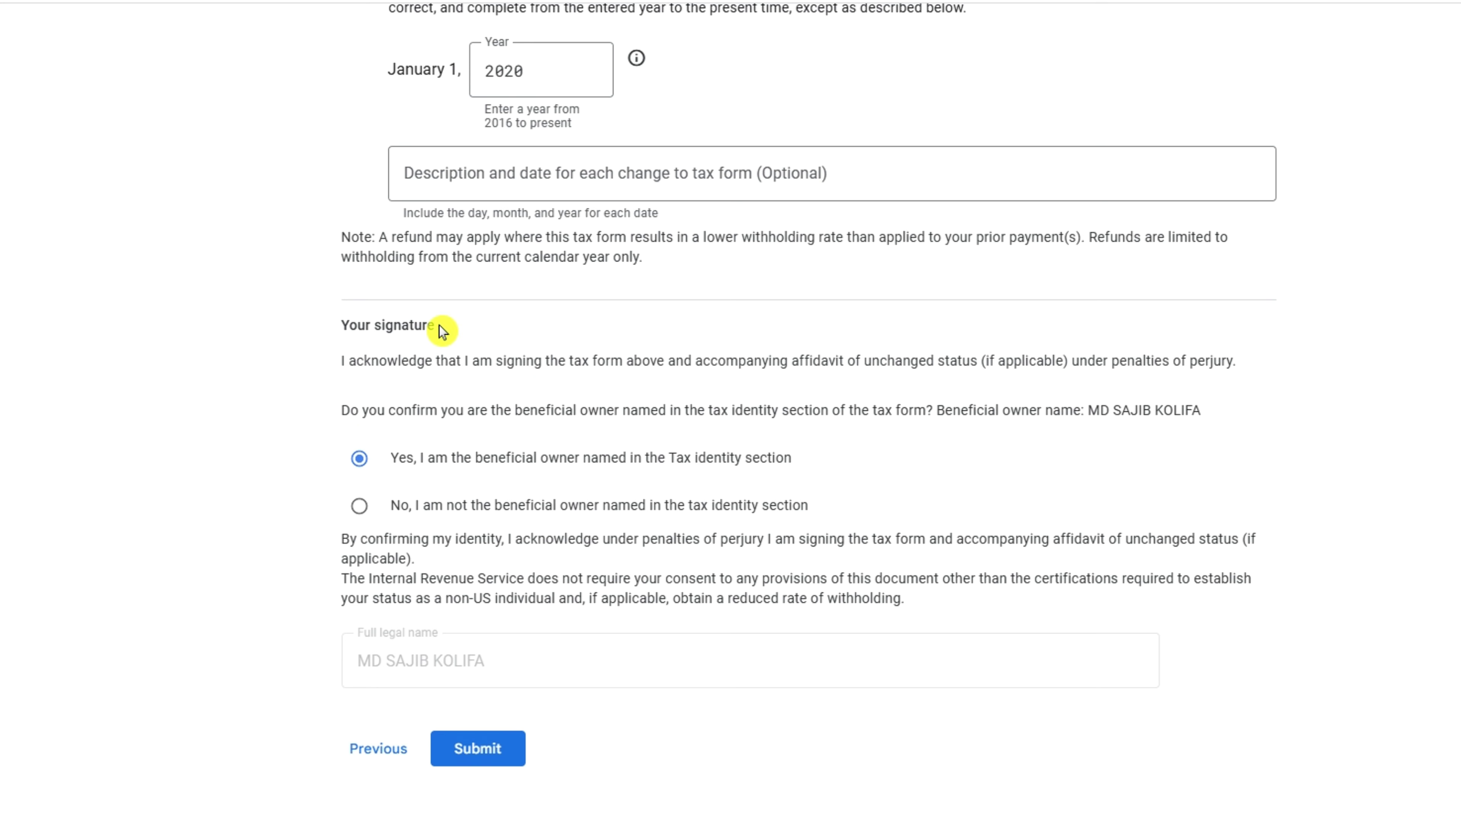
left_click_drag(441, 327, 346, 328)
left_click(331, 343)
left_click_drag(1102, 413, 1199, 413)
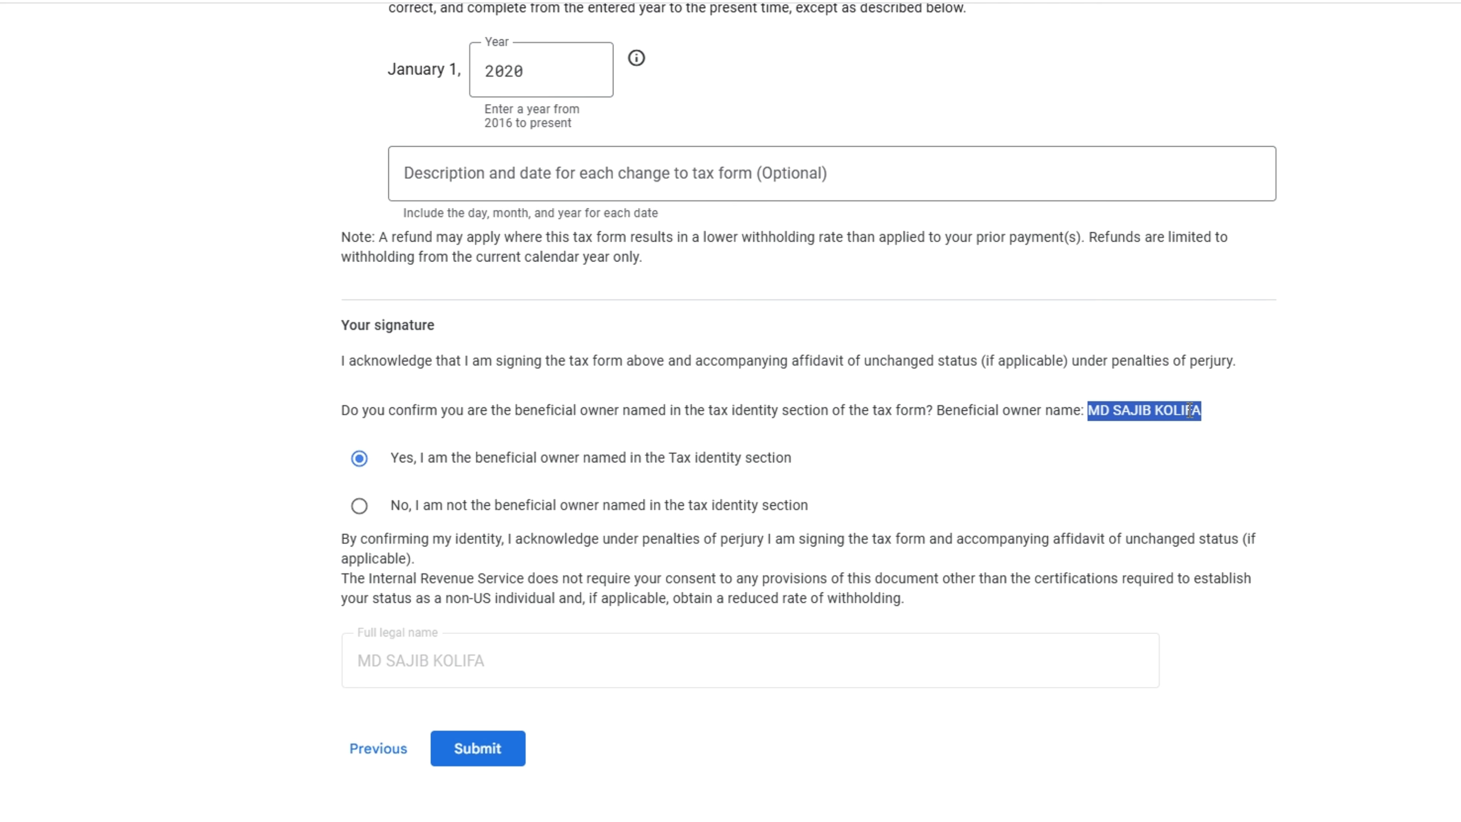
left_click(1229, 428)
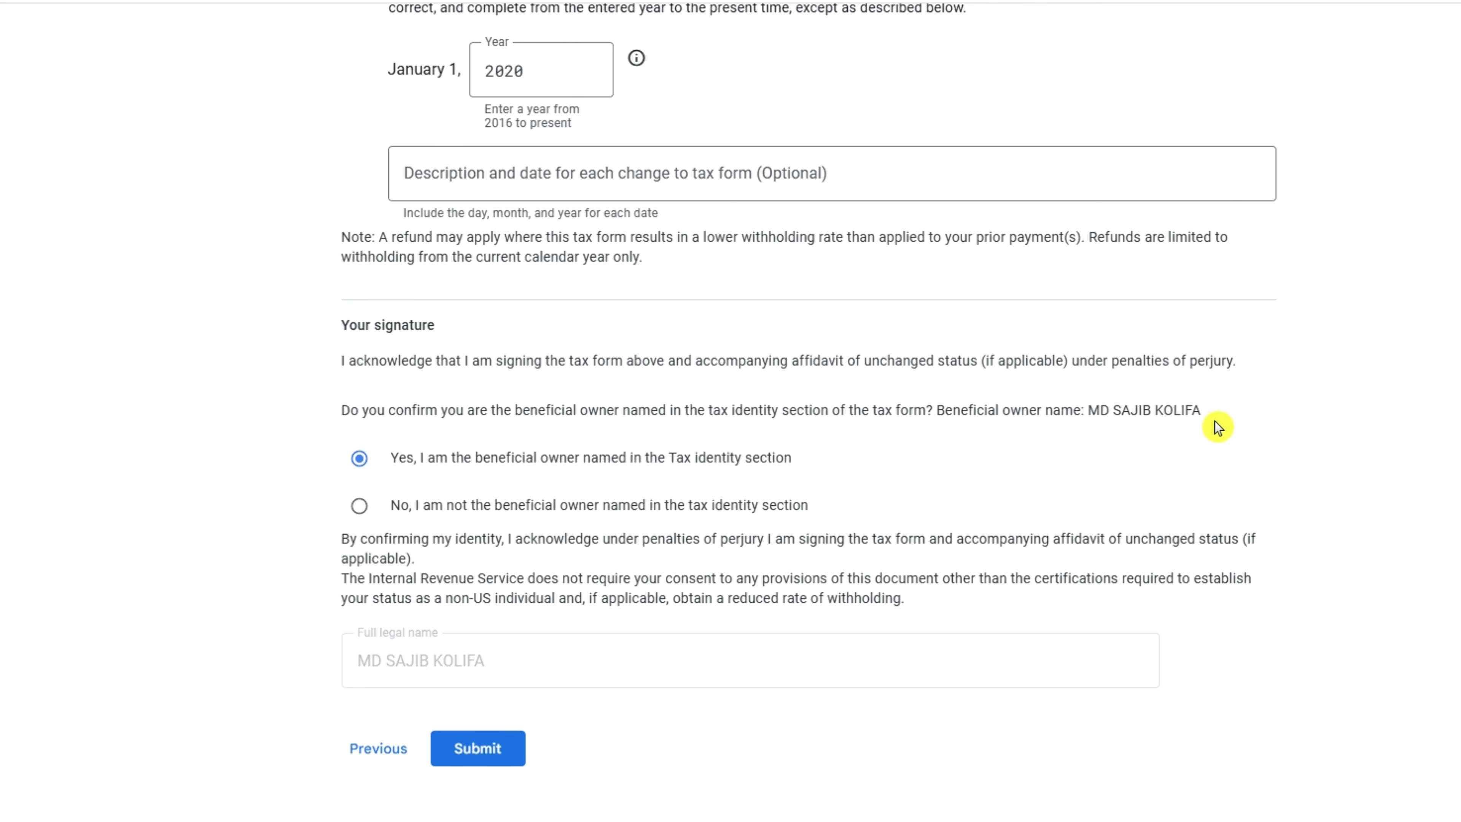
left_click_drag(1215, 415, 1115, 415)
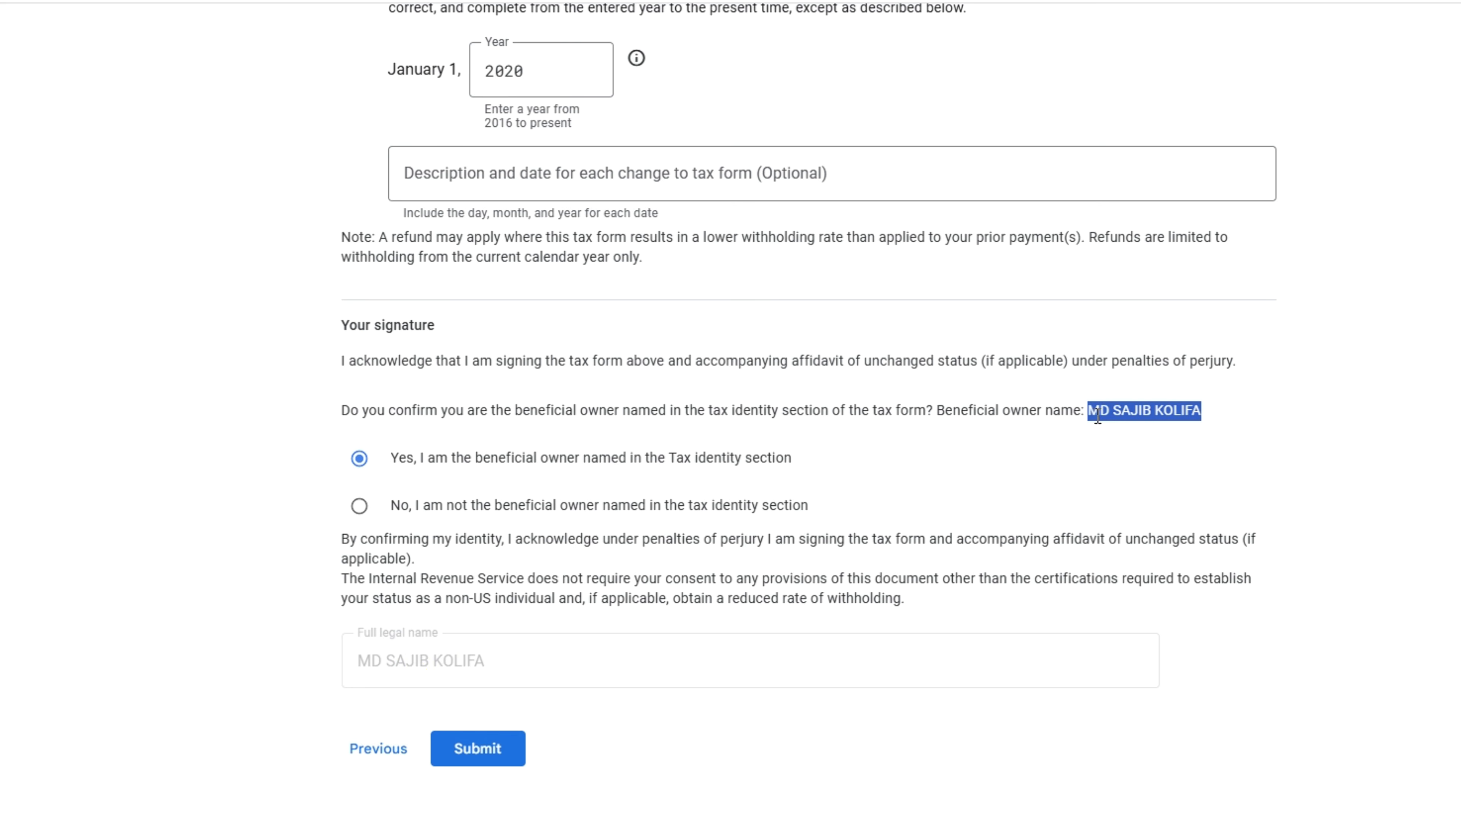
left_click(1098, 415)
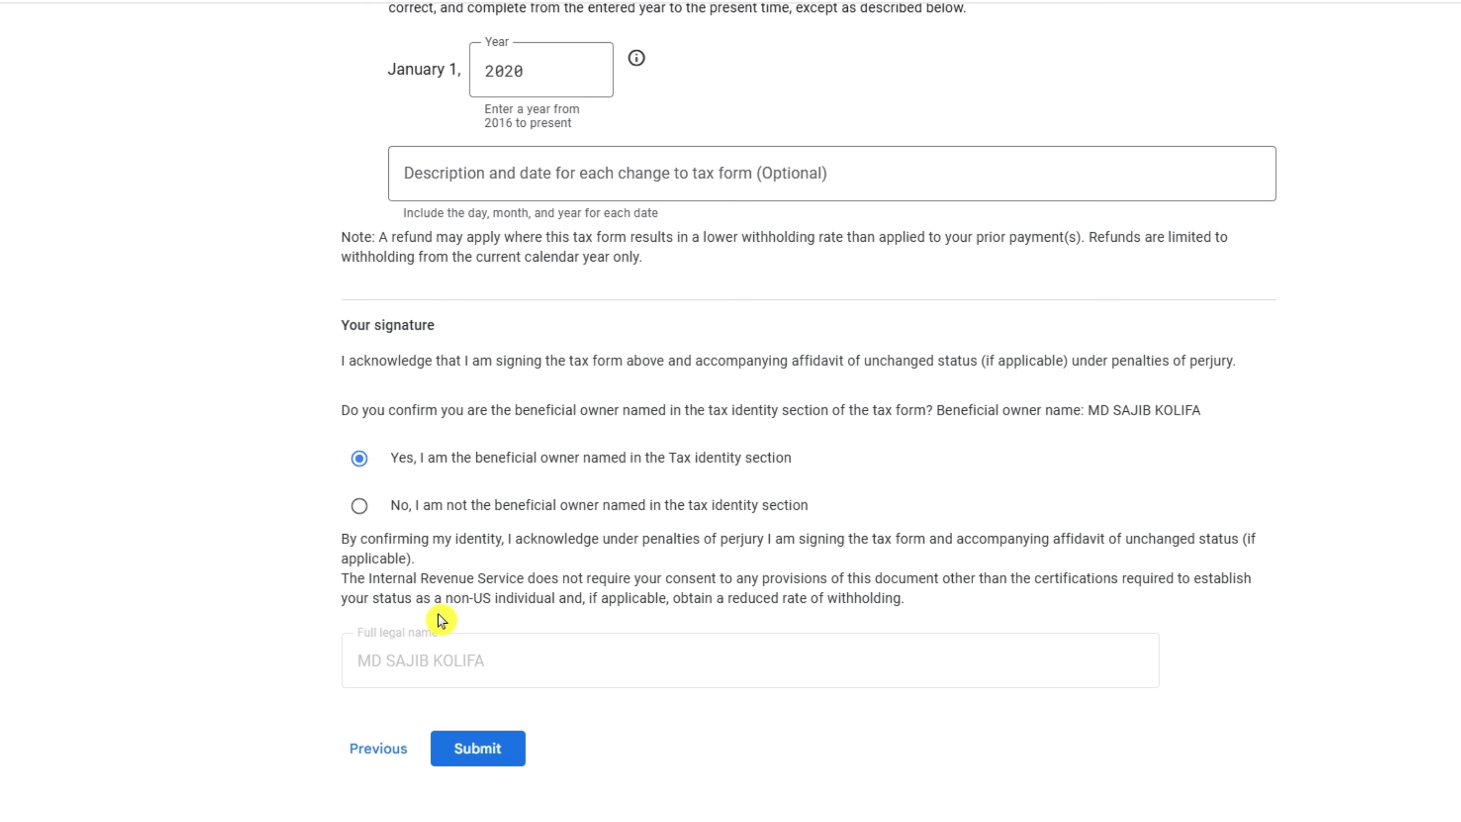
Step: Recheck the affidavit and signature details and submit the completed tax form
scroll(561, 587, "up", 5)
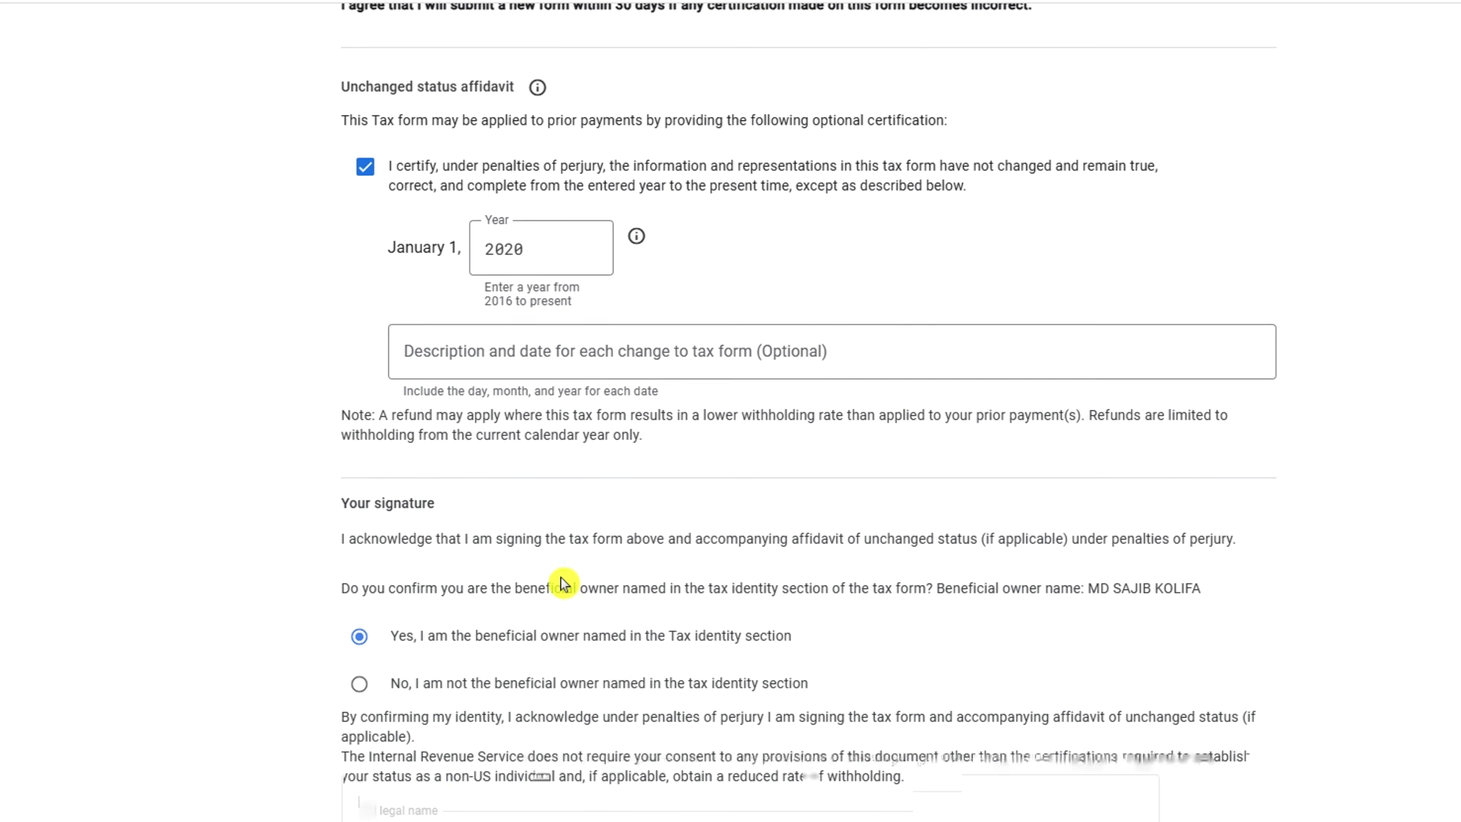
scroll(560, 579, "down", 5)
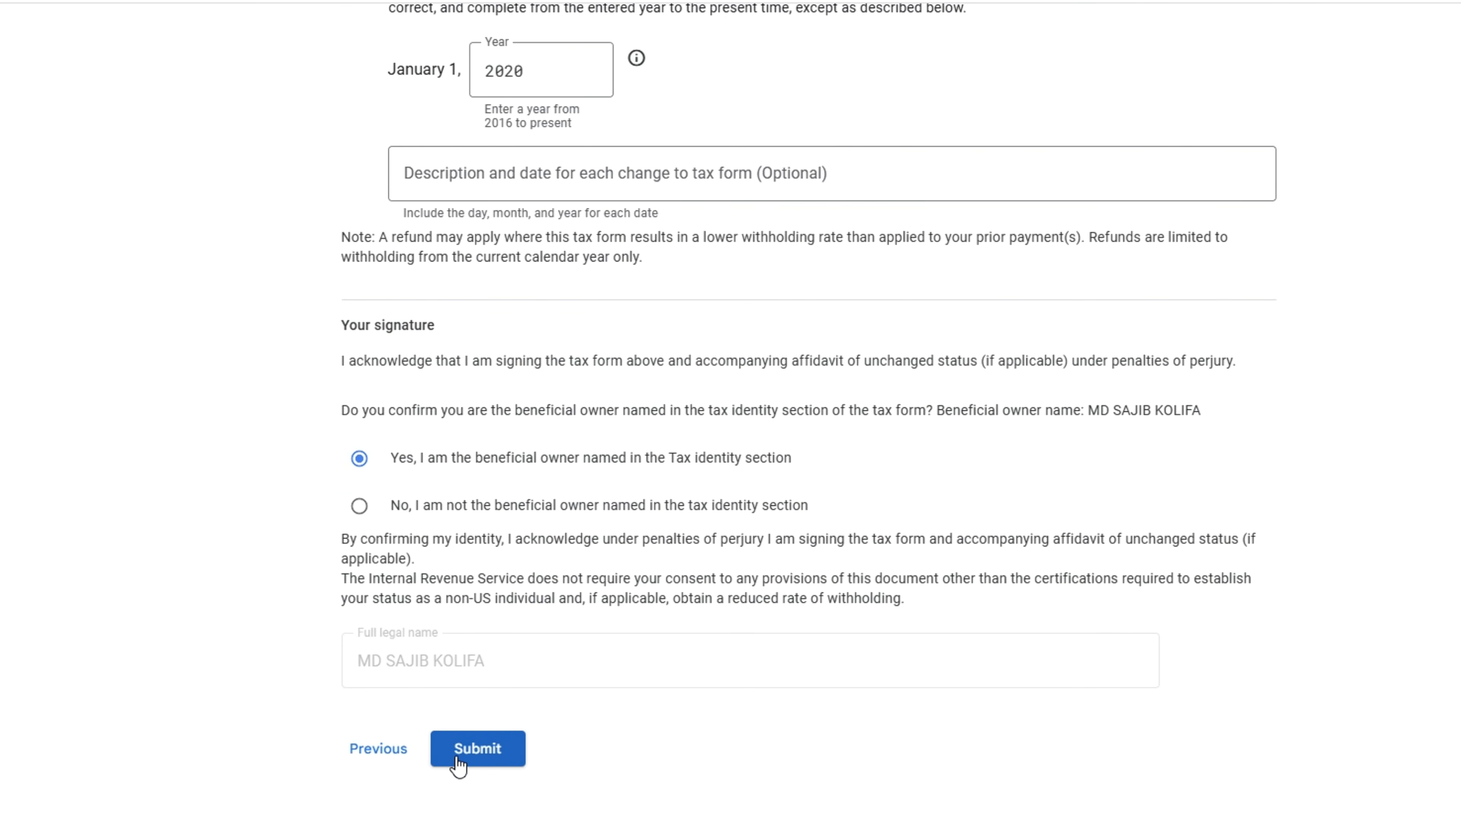
left_click(479, 751)
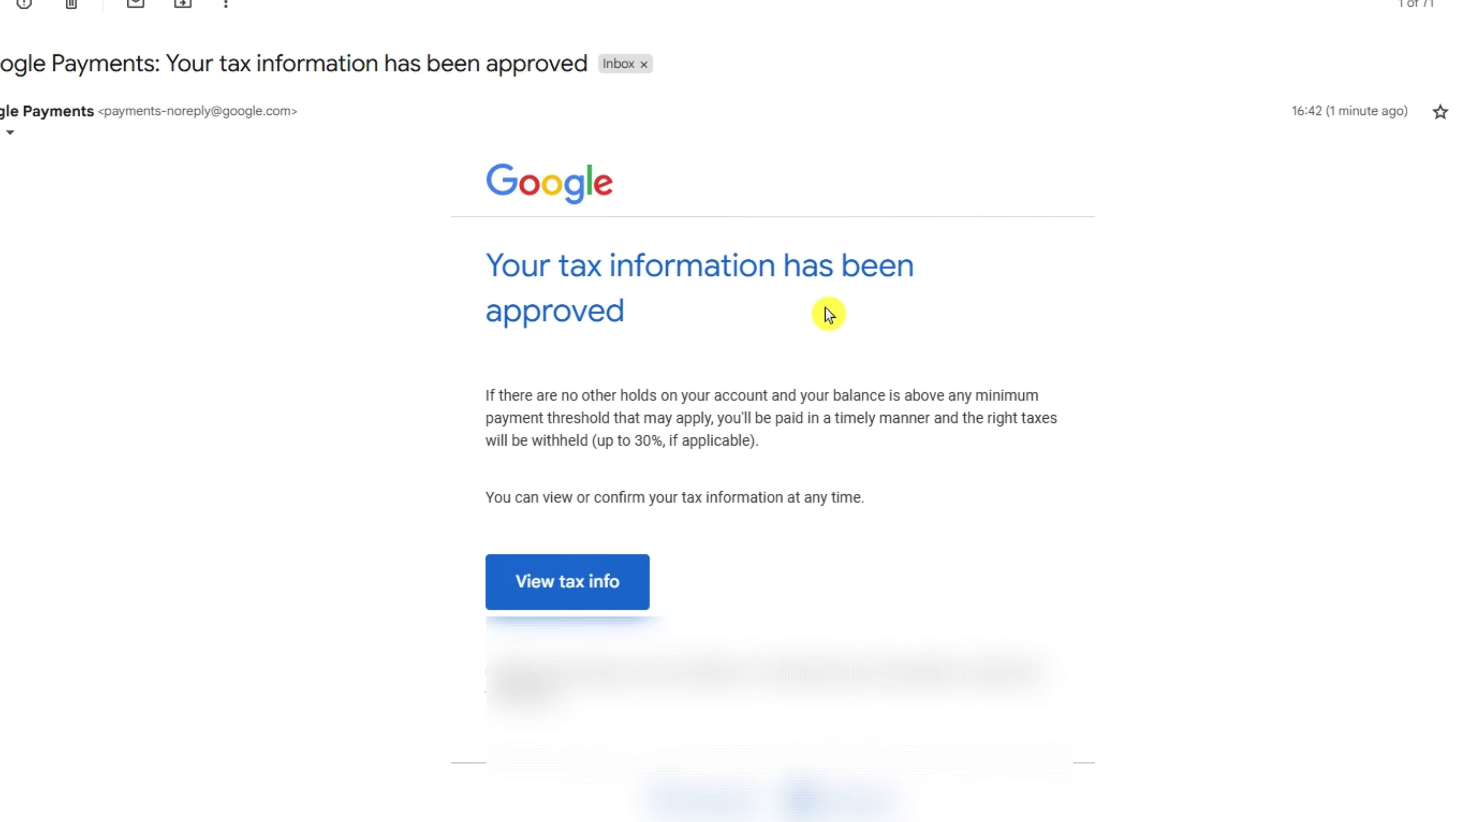
Step: Read the Google Payments email about the approval of the submitted tax information
scroll(826, 340, "down", 2)
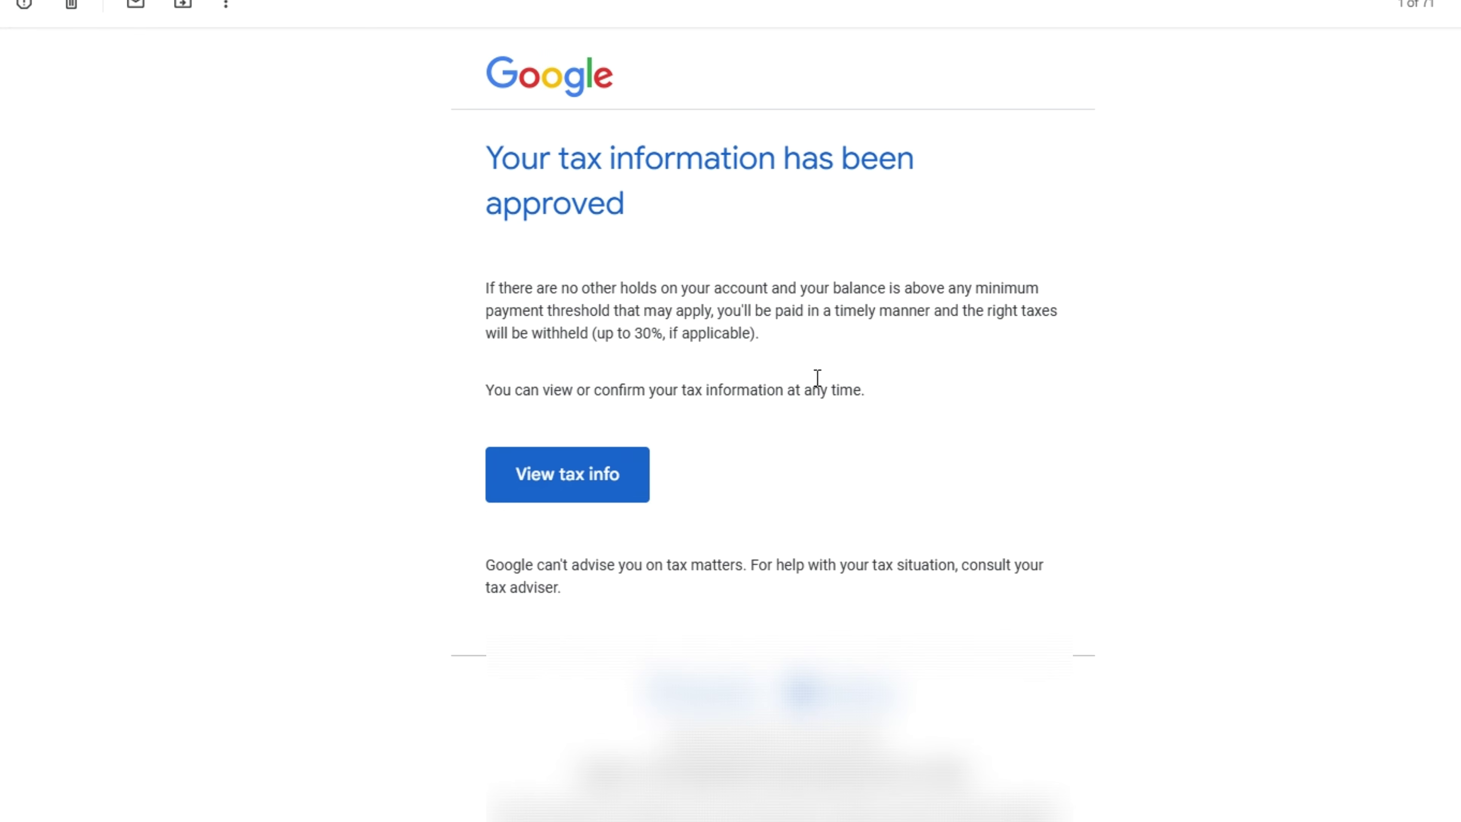
scroll(714, 346, "up", 2)
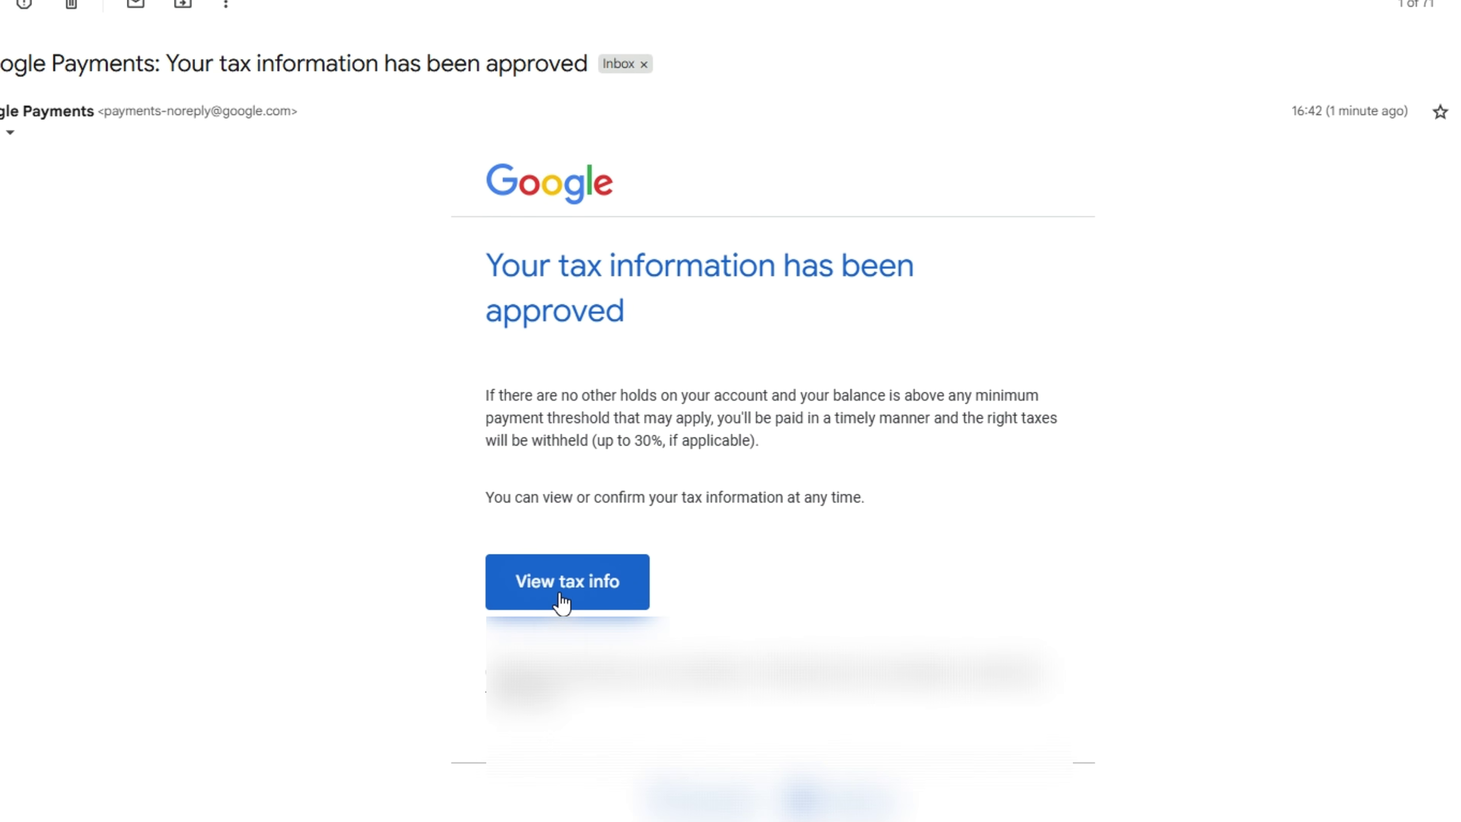